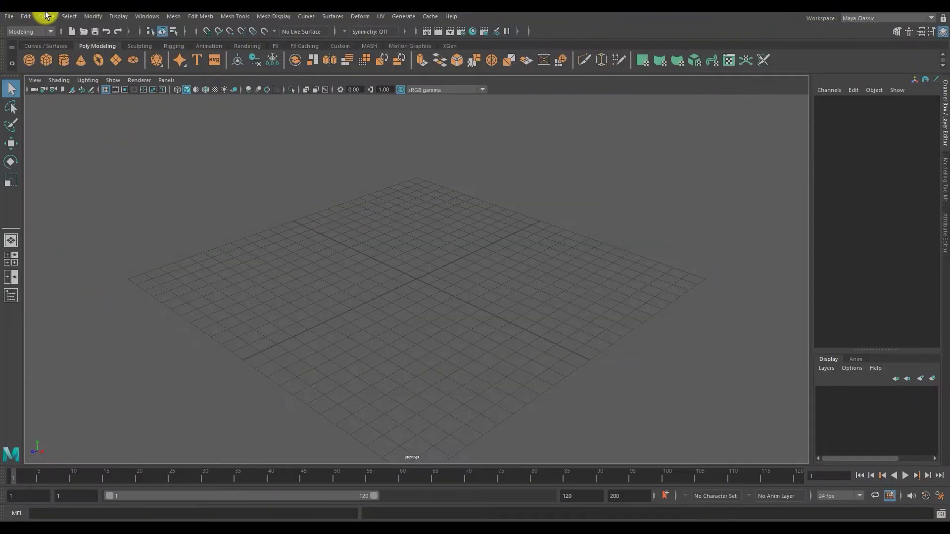
- Create a polygon plane and frame it in the view
{"action": "left_click", "coordinate": [46, 16]}
{"action": "mouse_move", "coordinate": [75, 52]}
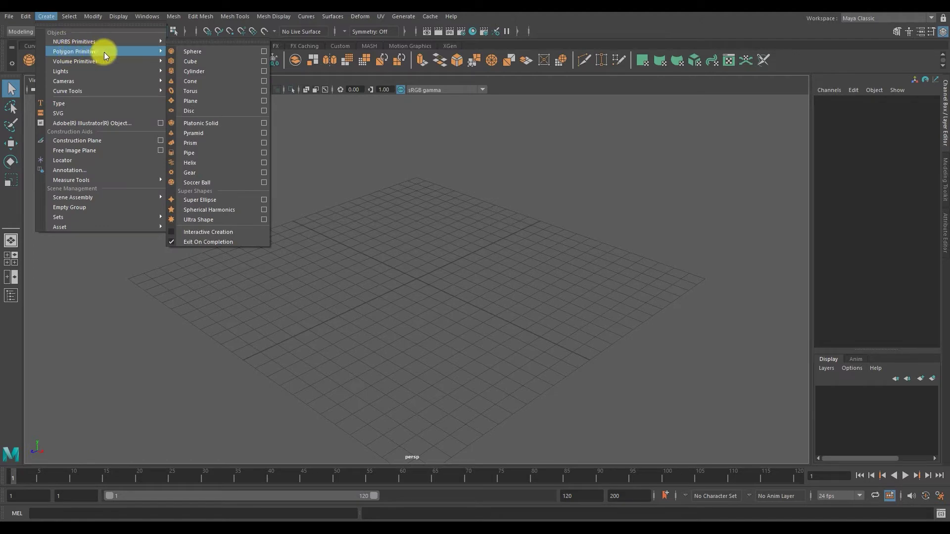
{"action": "left_click", "coordinate": [213, 100]}
{"action": "key", "text": "f"}
{"action": "left_click_drag", "start_coordinate": [467, 253], "coordinate": [424, 239], "text": "alt"}
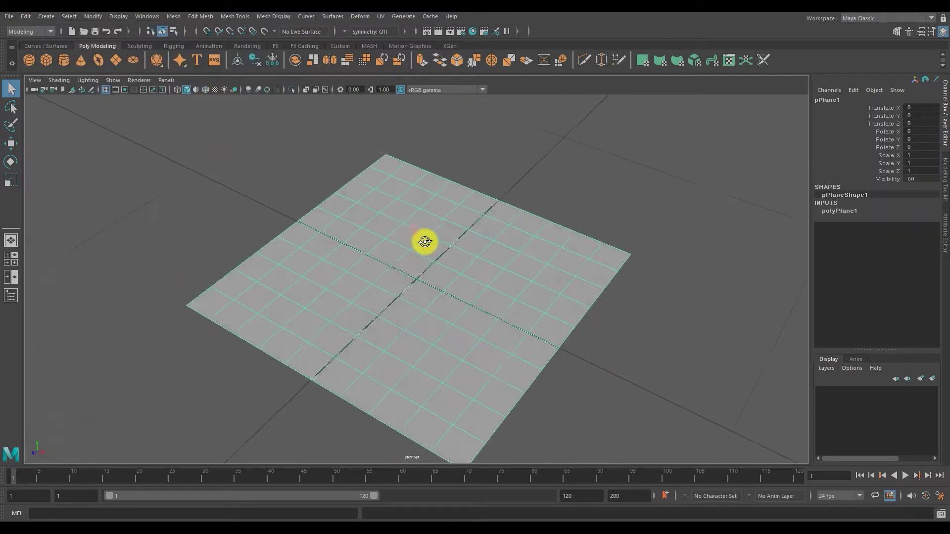
- Set the plane's width and height subdivisions to 4, then maximize the top view
{"action": "left_click", "coordinate": [840, 211]}
{"action": "left_click", "coordinate": [920, 234]}
{"action": "type", "text": "4"}
{"action": "key", "text": "Tab"}
{"action": "type", "text": "4"}
{"action": "left_click", "coordinate": [693, 227]}
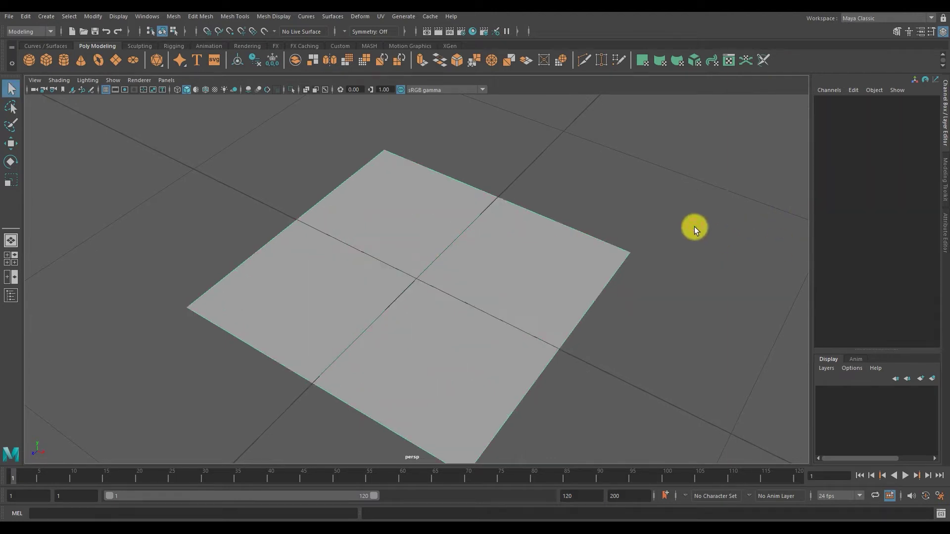
{"action": "left_click", "coordinate": [545, 231]}
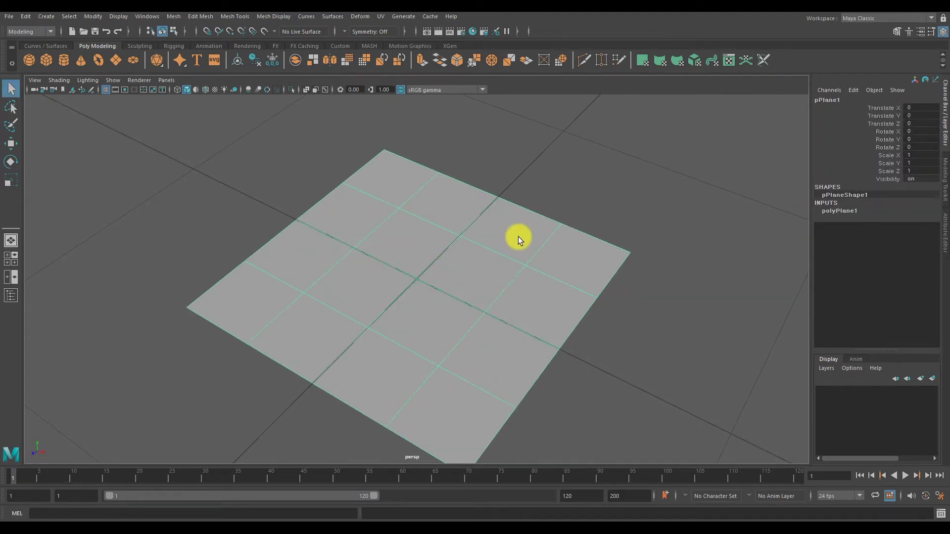
{"action": "key", "text": "space"}
{"action": "key", "text": "space"}
{"action": "key", "text": "f"}
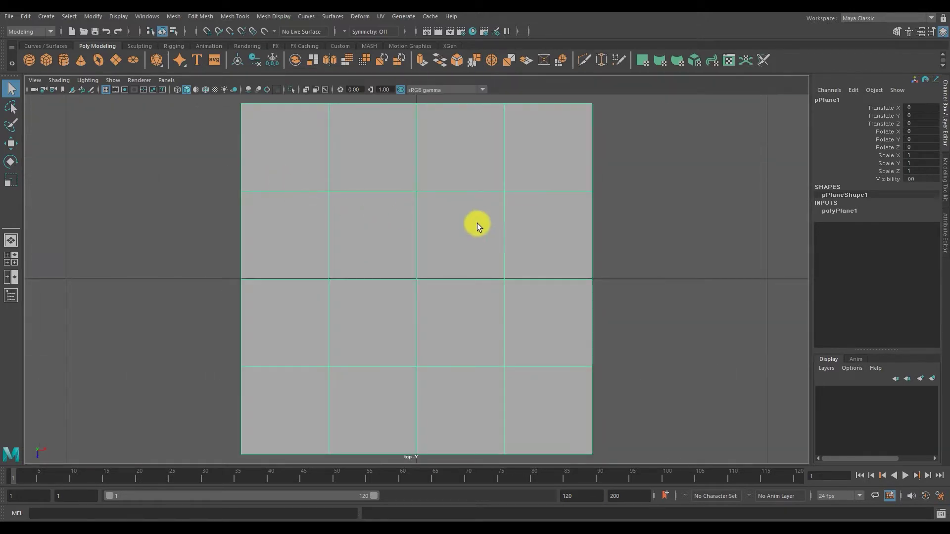
{"action": "scroll", "coordinate": [438, 216], "scroll_direction": "down", "scroll_amount": 5}
{"action": "scroll", "coordinate": [376, 191], "scroll_direction": "up", "scroll_amount": 5}
{"action": "right_click", "coordinate": [375, 187]}
{"action": "left_click", "coordinate": [341, 187]}
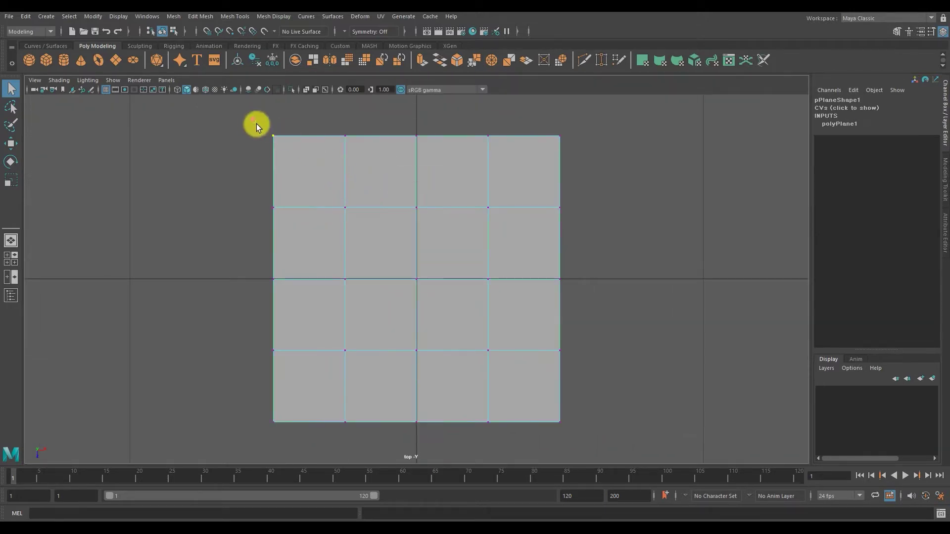
{"action": "left_click_drag", "start_coordinate": [571, 147], "coordinate": [572, 148], "text": "shift"}
{"action": "key", "text": "w"}
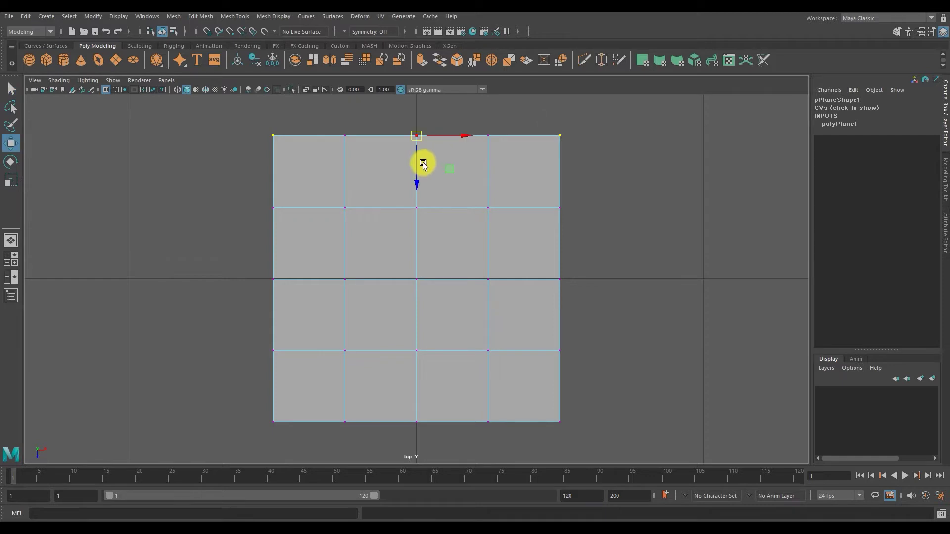
{"action": "mouse_move", "coordinate": [417, 138]}
{"action": "left_mouse_down"}
{"action": "mouse_move", "coordinate": [416, 162]}
{"action": "mouse_move", "coordinate": [451, 157]}
{"action": "left_mouse_up"}
{"action": "key", "text": "r"}
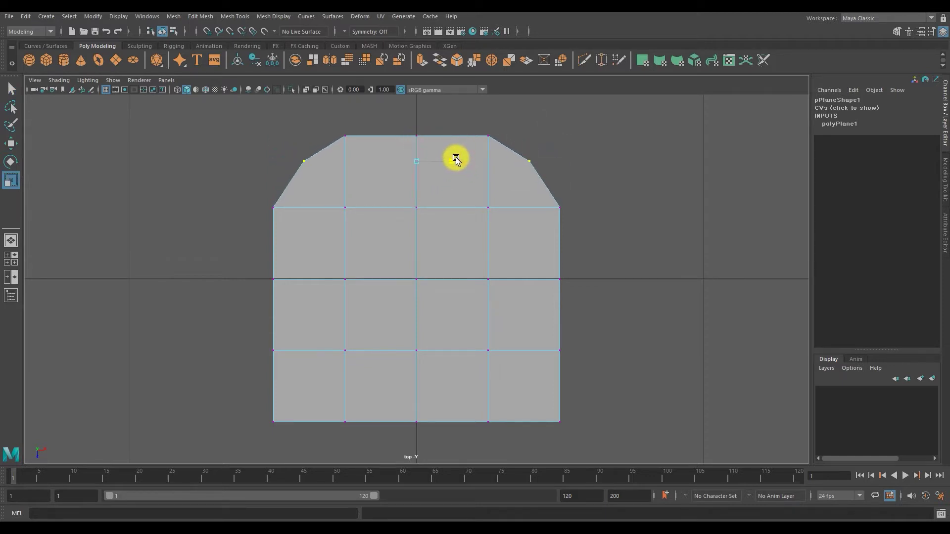
{"action": "mouse_move", "coordinate": [413, 129]}
{"action": "left_mouse_down"}
{"action": "mouse_move", "coordinate": [435, 212]}
{"action": "mouse_move", "coordinate": [416, 231]}
{"action": "left_mouse_up"}
{"action": "key", "text": "w"}
{"action": "left_click_drag", "start_coordinate": [233, 270], "coordinate": [311, 324]}
{"action": "left_click_drag", "start_coordinate": [554, 270], "coordinate": [596, 311], "text": "shift"}
{"action": "key", "text": "r"}
{"action": "left_click_drag", "start_coordinate": [459, 280], "coordinate": [454, 278]}
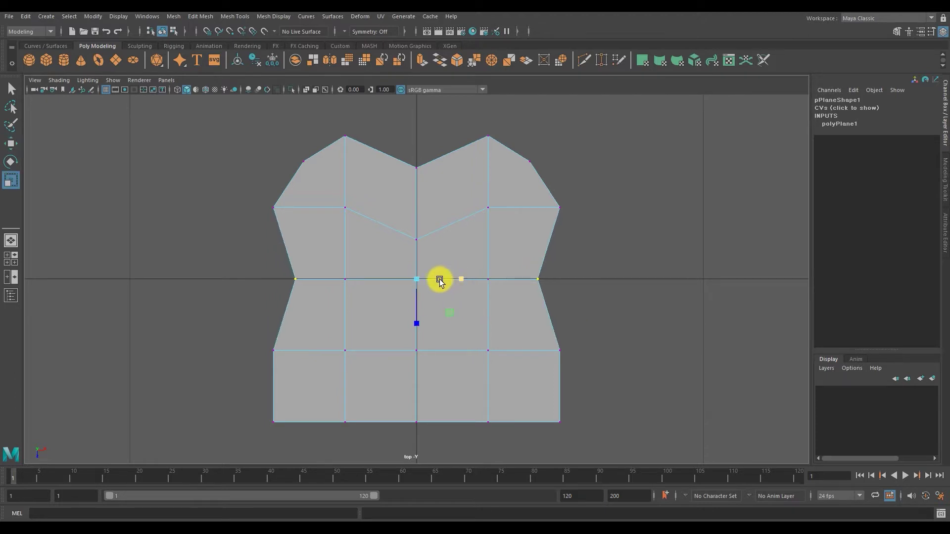
{"action": "key", "text": "ctrl+z"}
{"action": "key", "text": "ctrl+z"}
{"action": "key", "text": "ctrl+z"}
{"action": "mouse_move", "coordinate": [371, 164]}
{"action": "right_mouse_down"}
{"action": "mouse_move", "coordinate": [366, 183]}
{"action": "mouse_move", "coordinate": [307, 186]}
{"action": "right_mouse_up"}
{"action": "left_click", "coordinate": [307, 188]}
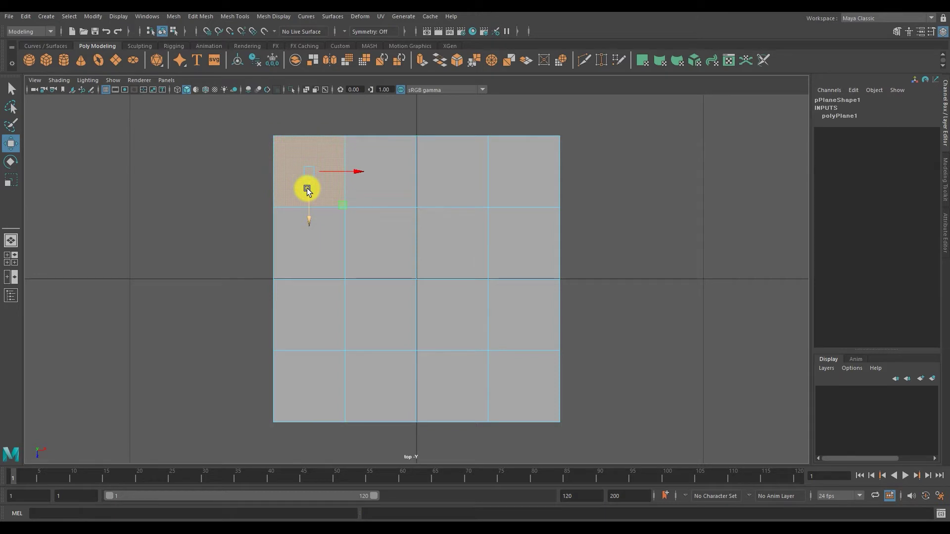
- Delete the top-left face and vertex-snap the corner vertex into a slanted edge
{"action": "key", "text": "Delete"}
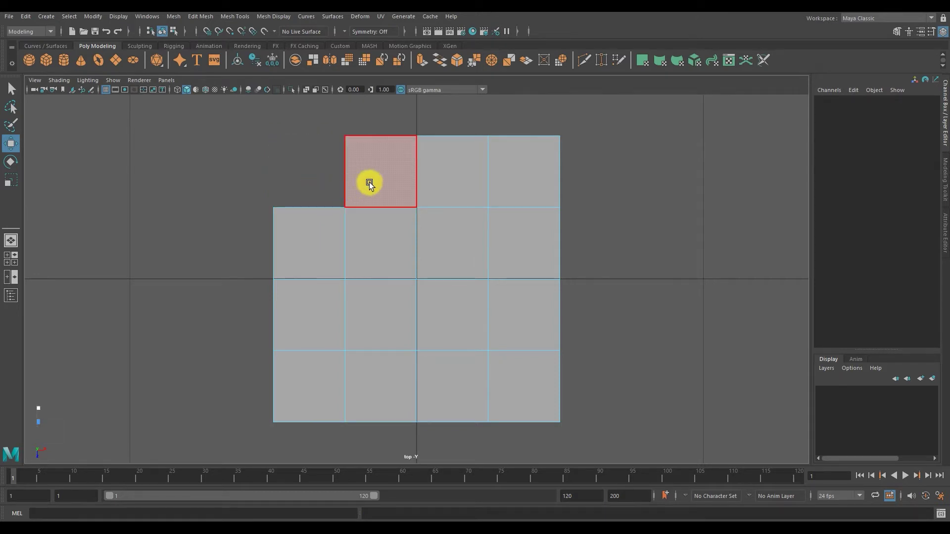
{"action": "right_click_drag", "start_coordinate": [373, 179], "coordinate": [327, 175]}
{"action": "mouse_move", "coordinate": [331, 128]}
{"action": "left_mouse_down"}
{"action": "mouse_move", "coordinate": [360, 152]}
{"action": "mouse_move", "coordinate": [305, 165]}
{"action": "left_mouse_up"}
{"action": "key", "text": "v"}
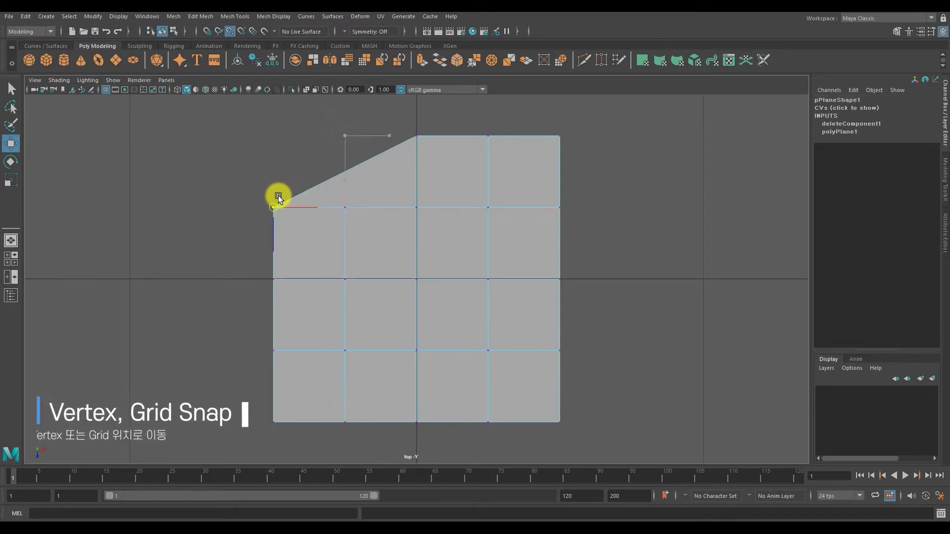
{"action": "mouse_move", "coordinate": [274, 200]}
{"action": "left_mouse_down"}
{"action": "mouse_move", "coordinate": [357, 204]}
{"action": "mouse_move", "coordinate": [272, 205]}
{"action": "left_mouse_up"}
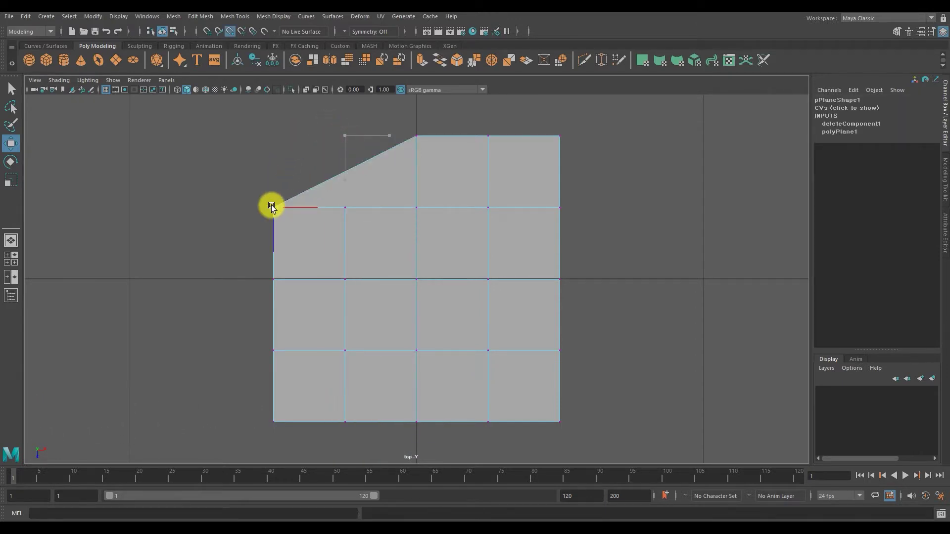
- Reposition the slanted corner vertex at the plane's top corner
{"action": "scroll", "coordinate": [358, 193], "scroll_direction": "down", "scroll_amount": 5}
{"action": "mouse_move", "coordinate": [386, 226]}
{"action": "left_mouse_down"}
{"action": "mouse_move", "coordinate": [305, 172]}
{"action": "mouse_move", "coordinate": [399, 168]}
{"action": "mouse_move", "coordinate": [409, 259]}
{"action": "mouse_move", "coordinate": [277, 263]}
{"action": "left_mouse_up"}
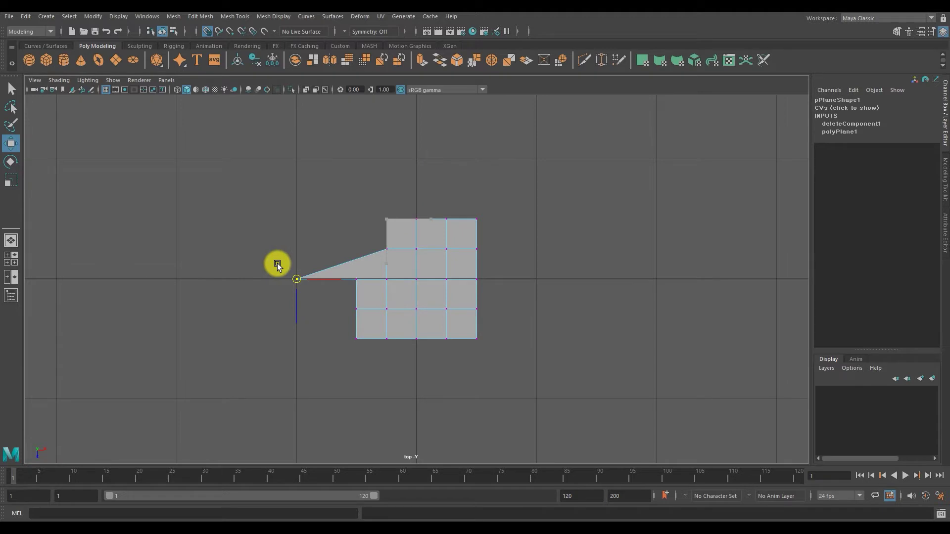
{"action": "scroll", "coordinate": [277, 264], "scroll_direction": "up", "scroll_amount": 5}
{"action": "left_click_drag", "start_coordinate": [174, 299], "coordinate": [357, 174]}
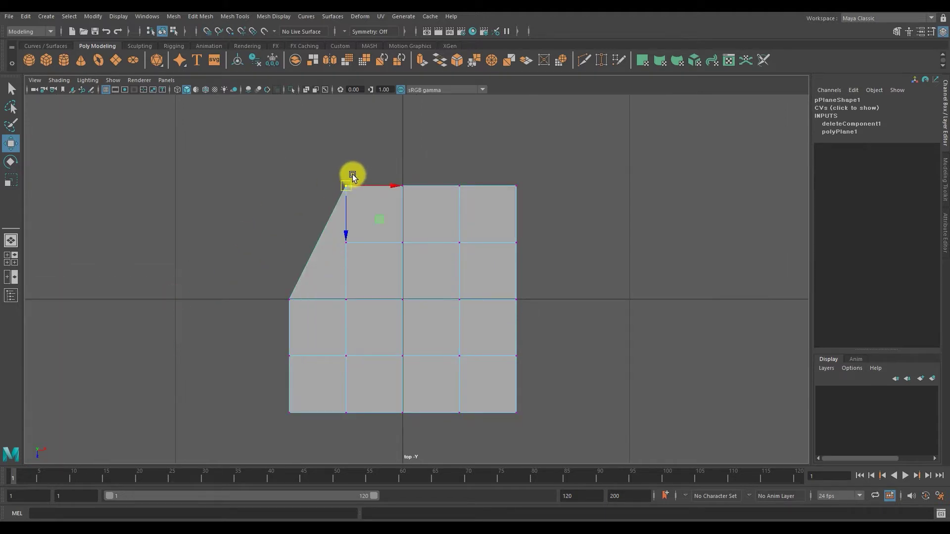
- In the perspective view, raise a corner vertex upward in Y
{"action": "key", "text": "space"}
{"action": "key", "text": "space"}
{"action": "mouse_move", "coordinate": [529, 206]}
{"action": "left_mouse_down", "text": "alt"}
{"action": "mouse_move", "coordinate": [519, 239]}
{"action": "mouse_move", "coordinate": [544, 234]}
{"action": "left_mouse_up", "text": "alt"}
{"action": "left_click", "coordinate": [403, 260]}
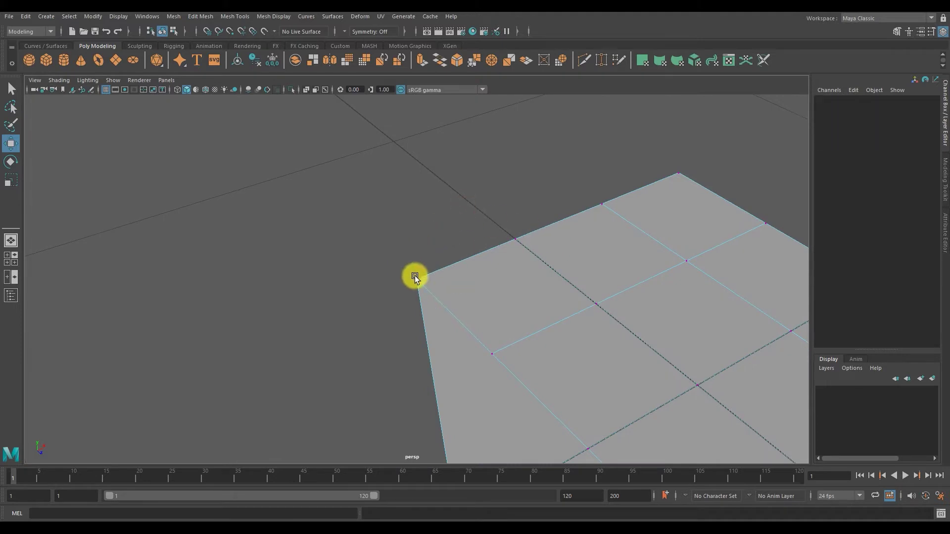
{"action": "left_click", "coordinate": [414, 277]}
{"action": "mouse_move", "coordinate": [418, 246]}
{"action": "left_mouse_down"}
{"action": "mouse_move", "coordinate": [419, 214]}
{"action": "mouse_move", "coordinate": [359, 244]}
{"action": "mouse_move", "coordinate": [287, 242]}
{"action": "mouse_move", "coordinate": [311, 134]}
{"action": "left_mouse_up"}
- Toggle Always Merge for Two Vertices in the Merge options and test-move the corner vertex
{"action": "left_click", "coordinate": [200, 17]}
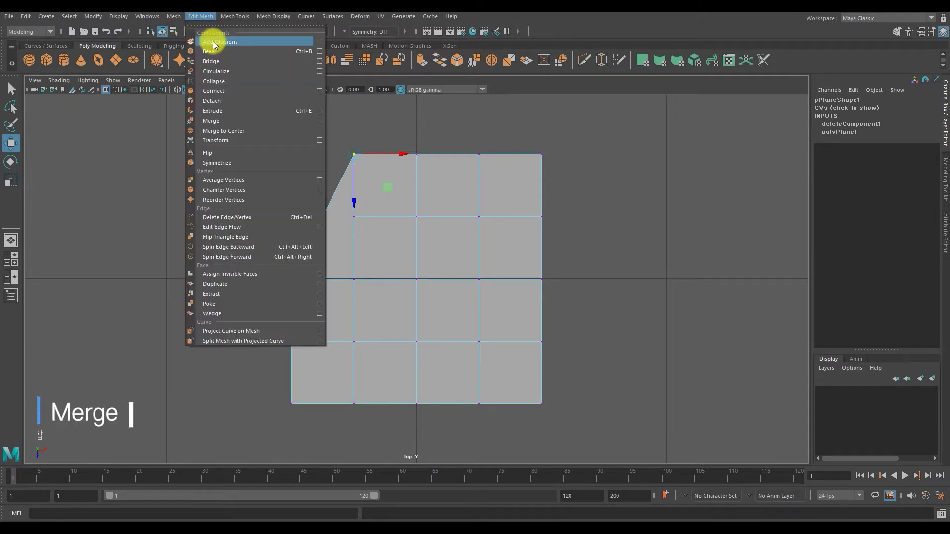
{"action": "left_click", "coordinate": [320, 121]}
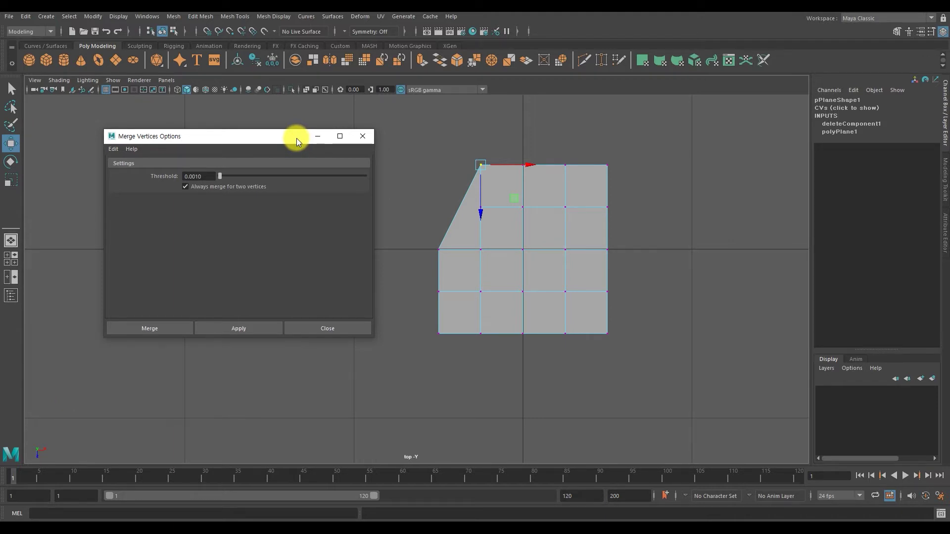
{"action": "left_click", "coordinate": [183, 188]}
{"action": "left_click", "coordinate": [312, 328]}
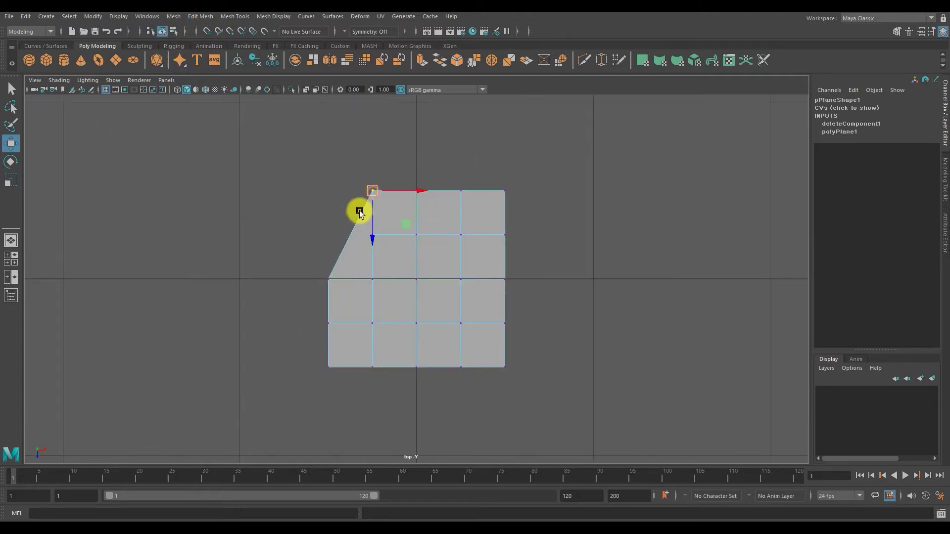
{"action": "mouse_move", "coordinate": [370, 191]}
{"action": "left_mouse_down"}
{"action": "mouse_move", "coordinate": [313, 196]}
{"action": "mouse_move", "coordinate": [364, 197]}
{"action": "left_mouse_up"}
- Merge the overlapping corner vertices with a 0.001 threshold
{"action": "left_click", "coordinate": [189, 16]}
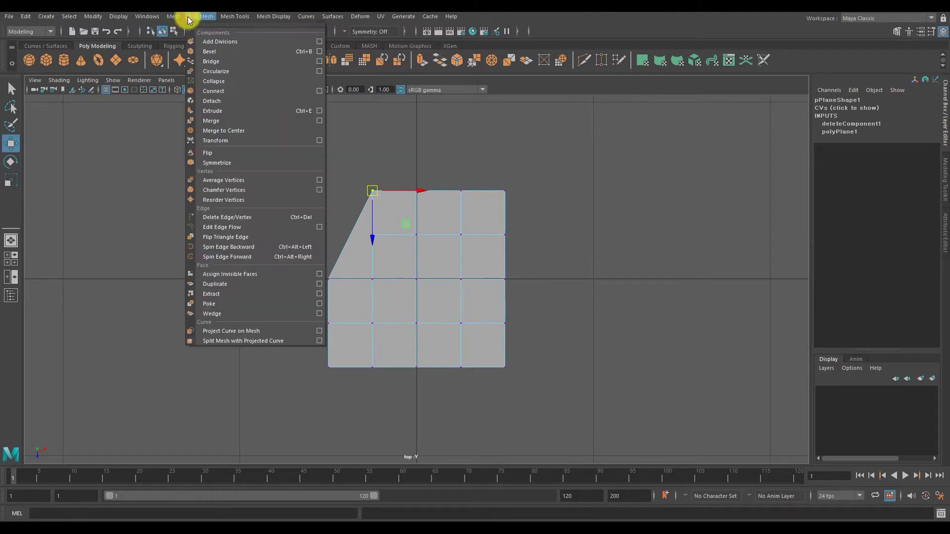
{"action": "left_click", "coordinate": [319, 120]}
{"action": "type", "text": "001"}
{"action": "left_click", "coordinate": [196, 305]}
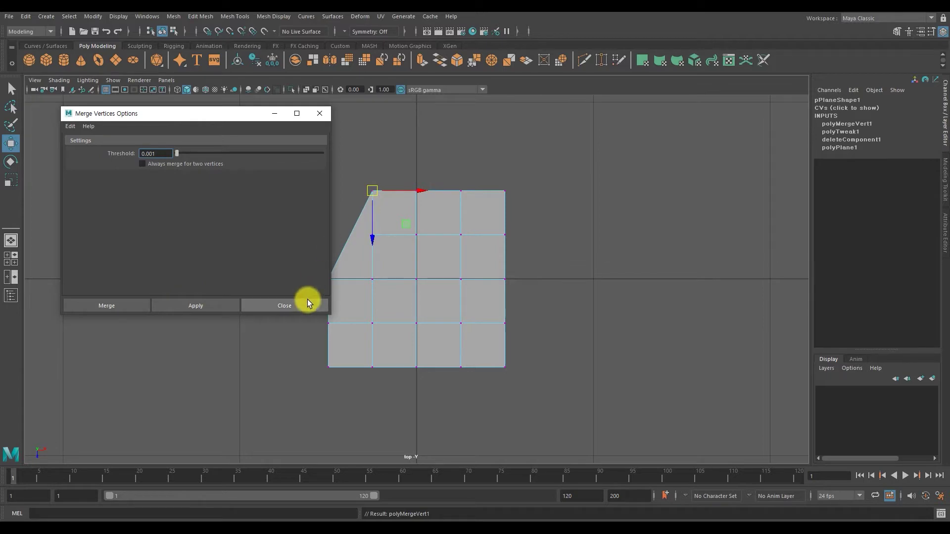
{"action": "left_click", "coordinate": [305, 304]}
- Raise the merged corner vertex into a peak in perspective
{"action": "key", "text": "space"}
{"action": "key", "text": "space"}
{"action": "left_click", "coordinate": [417, 279]}
{"action": "mouse_move", "coordinate": [418, 244]}
{"action": "left_mouse_down"}
{"action": "mouse_move", "coordinate": [417, 174]}
{"action": "mouse_move", "coordinate": [301, 234]}
{"action": "mouse_move", "coordinate": [216, 203]}
{"action": "mouse_move", "coordinate": [313, 227]}
{"action": "mouse_move", "coordinate": [435, 223]}
{"action": "left_mouse_up"}
- Delete the plane's bottom row of faces and the bottom-left face
{"action": "key", "text": "space"}
{"action": "key", "text": "space"}
{"action": "right_click_drag", "start_coordinate": [452, 251], "coordinate": [452, 282]}
{"action": "left_click_drag", "start_coordinate": [344, 357], "coordinate": [575, 403]}
{"action": "key", "text": "Delete"}
{"action": "left_click", "coordinate": [416, 311]}
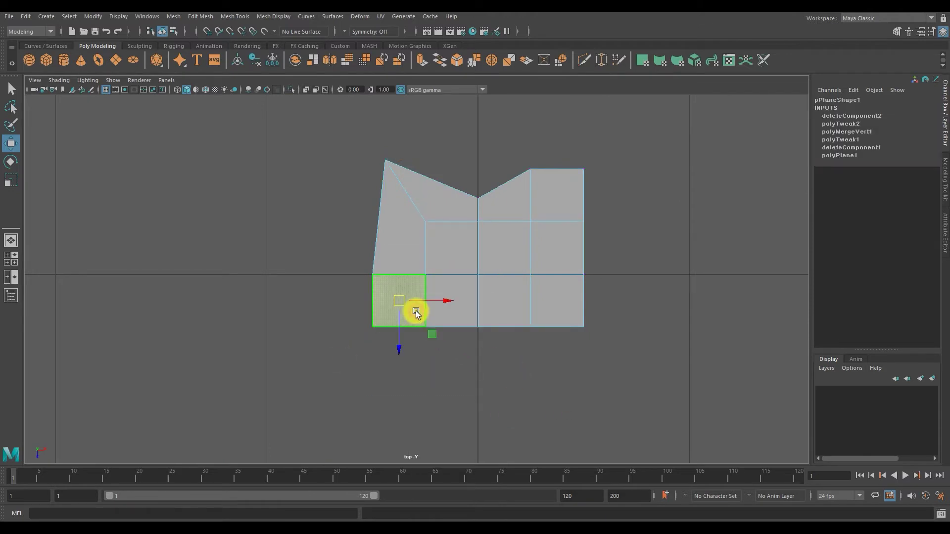
{"action": "key", "text": "Delete"}
- Merge the two selected corner vertices into one
{"action": "right_click_drag", "start_coordinate": [414, 252], "coordinate": [387, 254]}
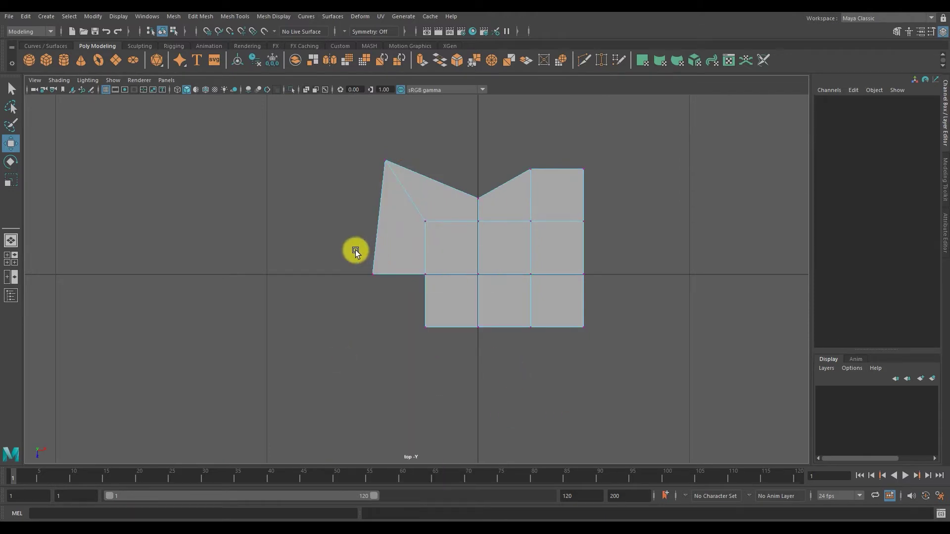
{"action": "left_click", "coordinate": [372, 274]}
{"action": "left_click", "coordinate": [425, 327], "text": "shift"}
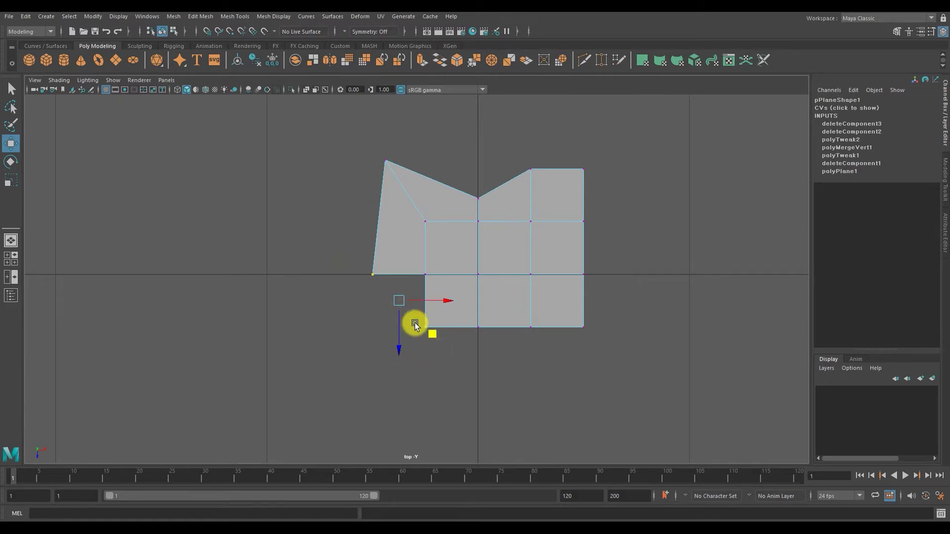
{"action": "left_click", "coordinate": [201, 17]}
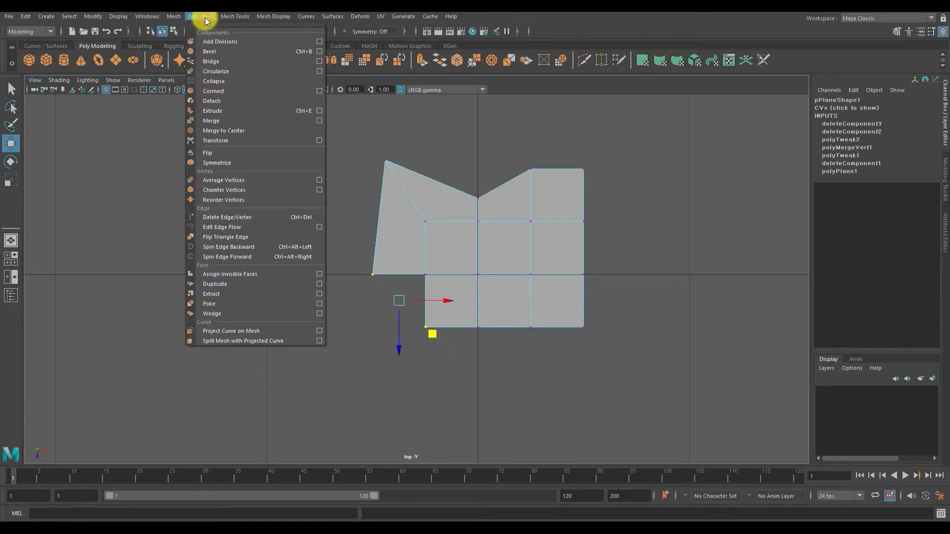
{"action": "left_click", "coordinate": [320, 121]}
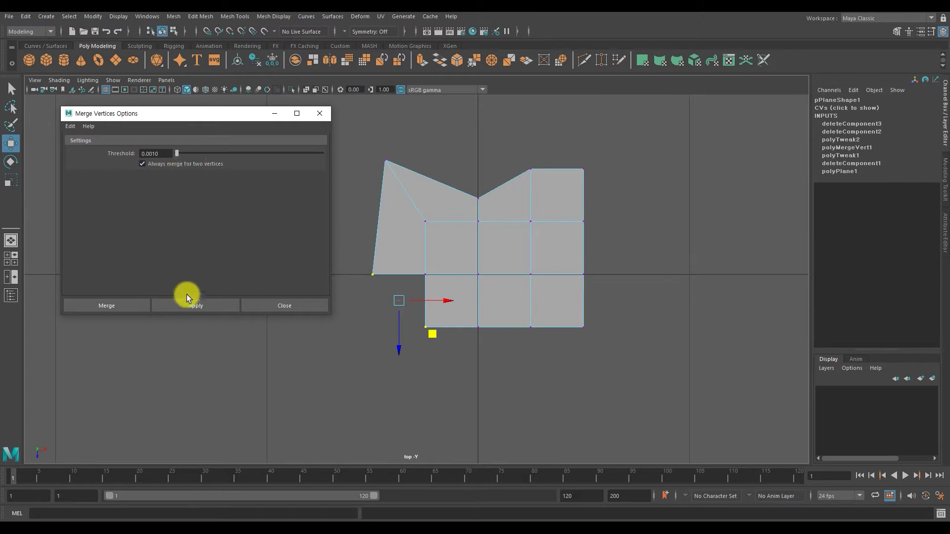
{"action": "left_click", "coordinate": [186, 303]}
- Drag interior and top vertices to form the heart's top notch and left curve
{"action": "left_click", "coordinate": [281, 304]}
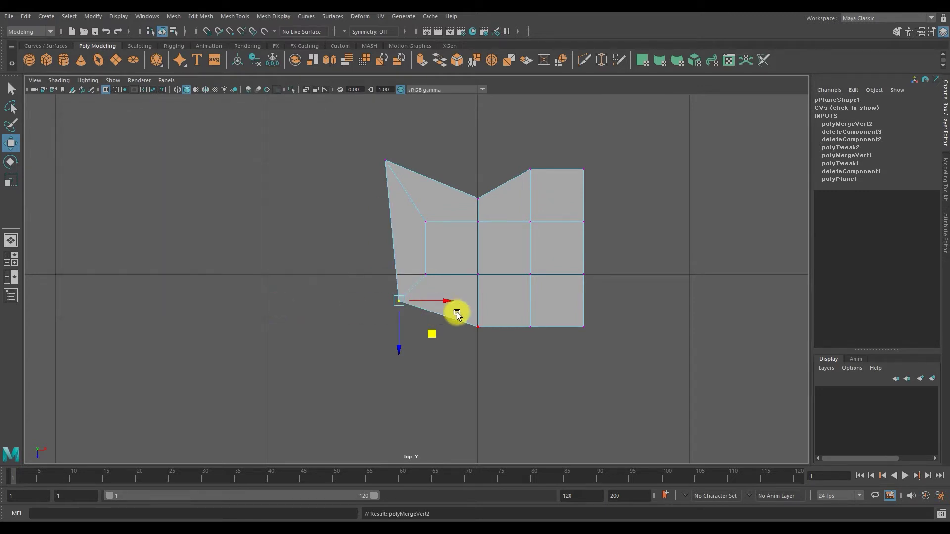
{"action": "mouse_move", "coordinate": [490, 344]}
{"action": "left_mouse_down"}
{"action": "mouse_move", "coordinate": [459, 315]}
{"action": "mouse_move", "coordinate": [477, 353]}
{"action": "left_mouse_up"}
{"action": "left_click", "coordinate": [391, 206]}
{"action": "left_click_drag", "start_coordinate": [391, 206], "coordinate": [387, 202]}
{"action": "left_click_drag", "start_coordinate": [354, 154], "coordinate": [356, 155]}
{"action": "left_click_drag", "start_coordinate": [435, 197], "coordinate": [435, 204]}
{"action": "left_click_drag", "start_coordinate": [435, 240], "coordinate": [435, 248]}
{"action": "left_click", "coordinate": [424, 324]}
{"action": "left_click_drag", "start_coordinate": [424, 324], "coordinate": [410, 308]}
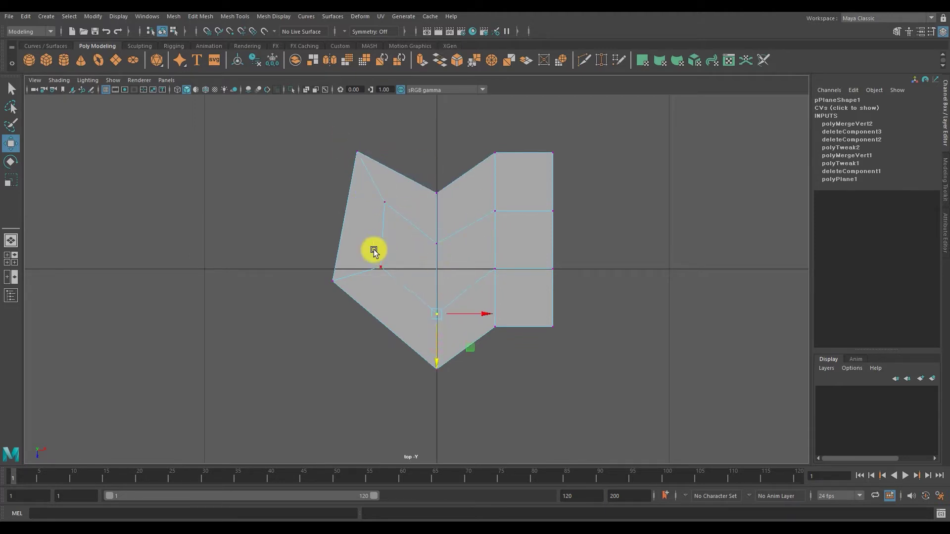
{"action": "left_click_drag", "start_coordinate": [384, 233], "coordinate": [387, 237]}
- Push the lower vertices down into a pointed tip and check with smooth preview
{"action": "left_click_drag", "start_coordinate": [288, 263], "coordinate": [566, 400]}
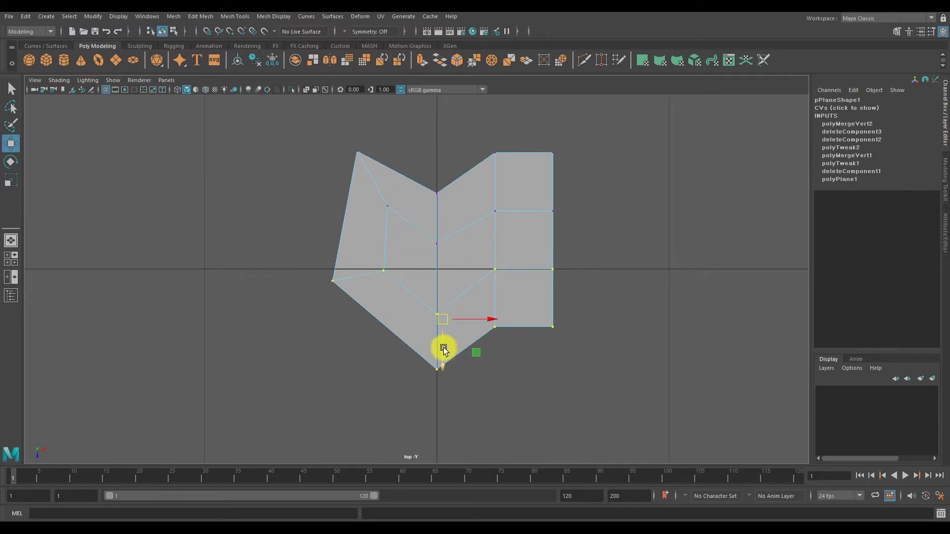
{"action": "left_click_drag", "start_coordinate": [441, 350], "coordinate": [441, 361]}
{"action": "left_click", "coordinate": [331, 280]}
{"action": "left_click_drag", "start_coordinate": [384, 278], "coordinate": [382, 273]}
{"action": "left_click_drag", "start_coordinate": [357, 153], "coordinate": [343, 149]}
{"action": "left_click_drag", "start_coordinate": [385, 206], "coordinate": [382, 216]}
{"action": "key", "text": "3"}
{"action": "key", "text": "1"}
- Fine-tune the top-left and centre vertices, toggling smooth preview with 3 and 1
{"action": "left_click_drag", "start_coordinate": [343, 147], "coordinate": [349, 145]}
{"action": "left_click", "coordinate": [437, 244]}
{"action": "key", "text": "3"}
{"action": "key", "text": "1"}
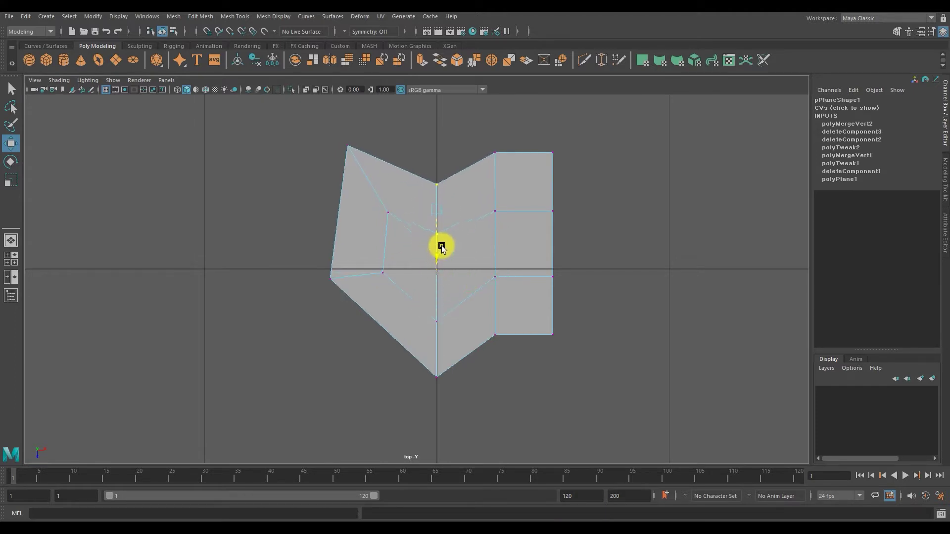
{"action": "left_click_drag", "start_coordinate": [347, 146], "coordinate": [355, 150]}
{"action": "key", "text": "3"}
{"action": "key", "text": "1"}
{"action": "left_click", "coordinate": [436, 193]}
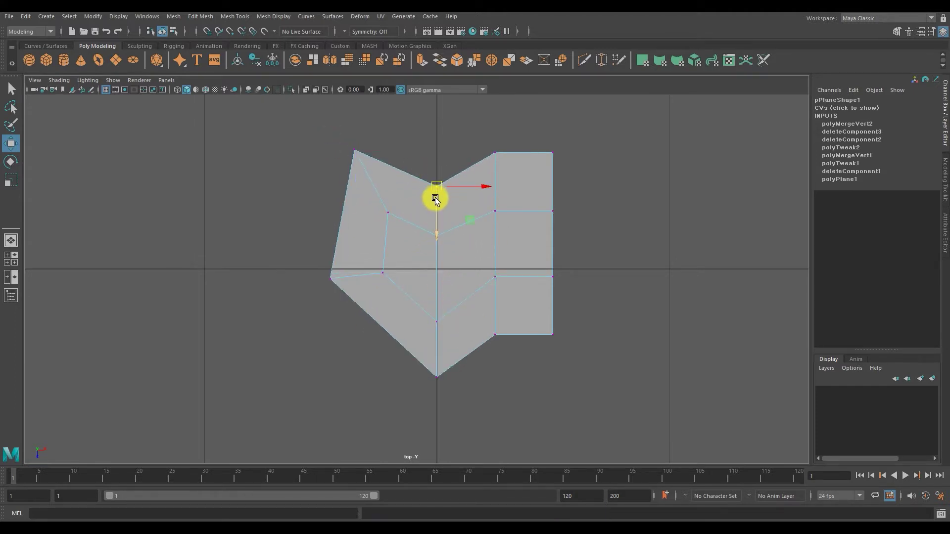
{"action": "right_click_drag", "start_coordinate": [443, 207], "coordinate": [445, 226]}
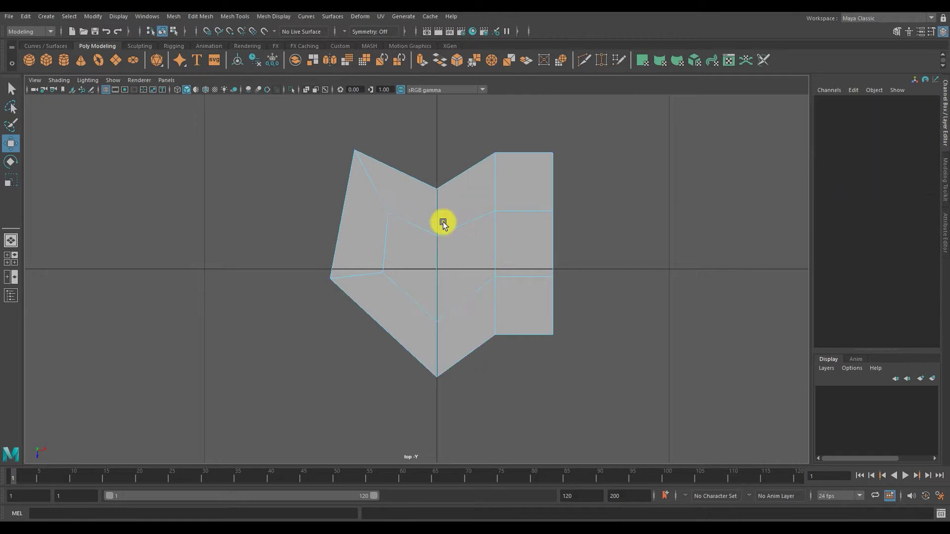
- Delete the right-half faces of the heart and return to object mode
{"action": "mouse_move", "coordinate": [624, 127]}
{"action": "left_mouse_down"}
{"action": "mouse_move", "coordinate": [500, 351]}
{"action": "mouse_move", "coordinate": [466, 387]}
{"action": "left_mouse_up"}
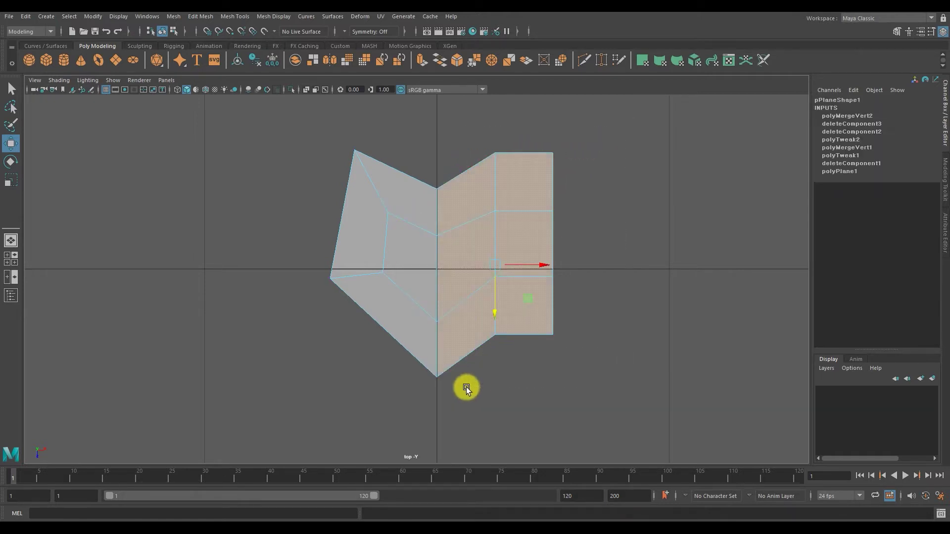
{"action": "key", "text": "Delete"}
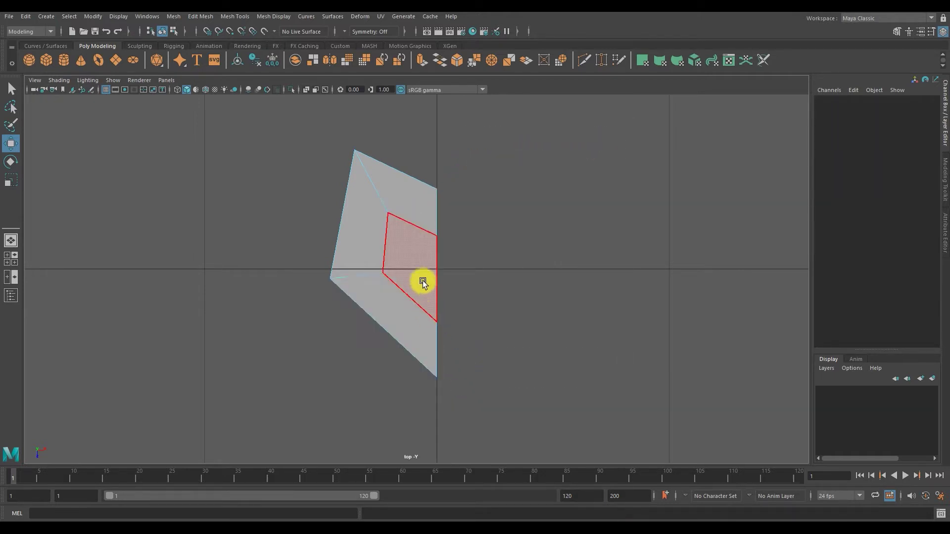
{"action": "key", "text": "F8"}
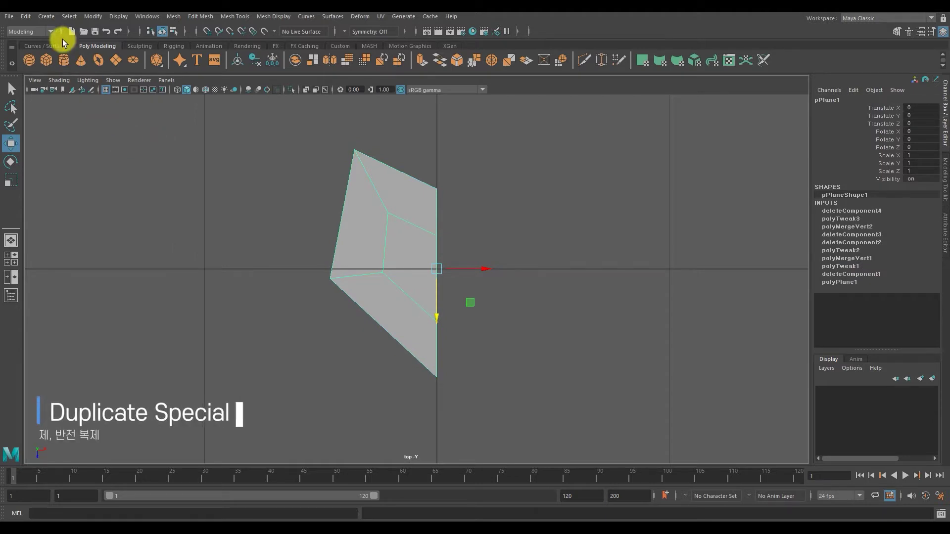
- Make a Duplicate Special copy with Scale X -1, then delete it
{"action": "left_click", "coordinate": [25, 17]}
{"action": "mouse_move", "coordinate": [58, 142]}
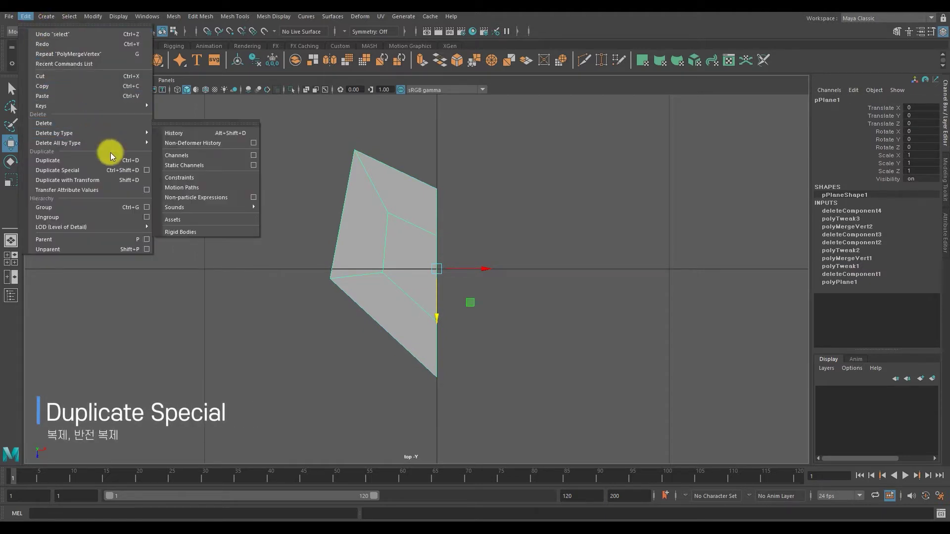
{"action": "left_click", "coordinate": [146, 170]}
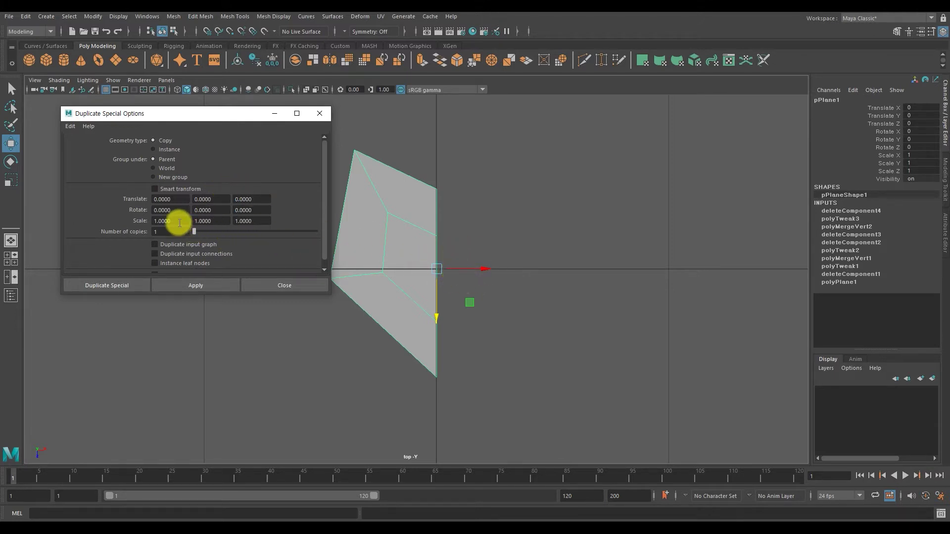
{"action": "left_click_drag", "start_coordinate": [179, 223], "coordinate": [139, 226]}
{"action": "type", "text": "-1"}
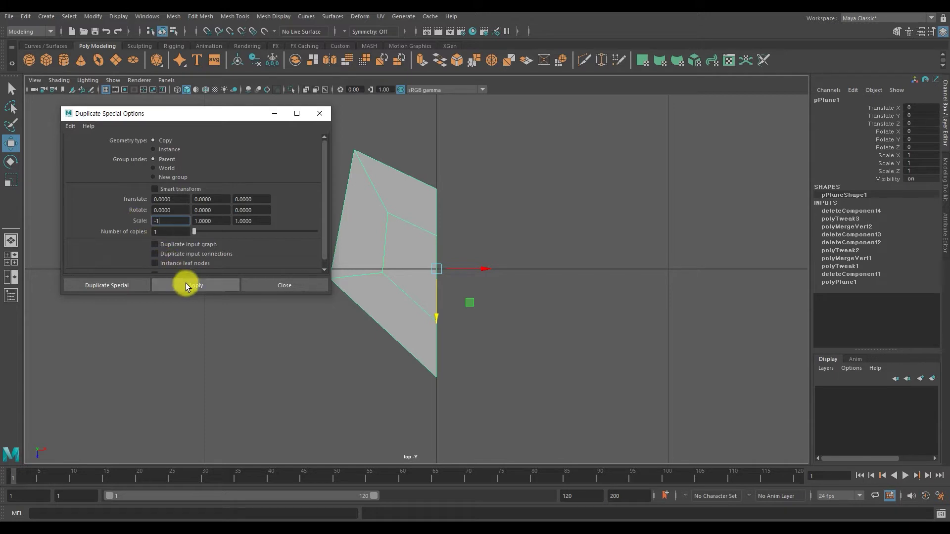
{"action": "left_click", "coordinate": [186, 286]}
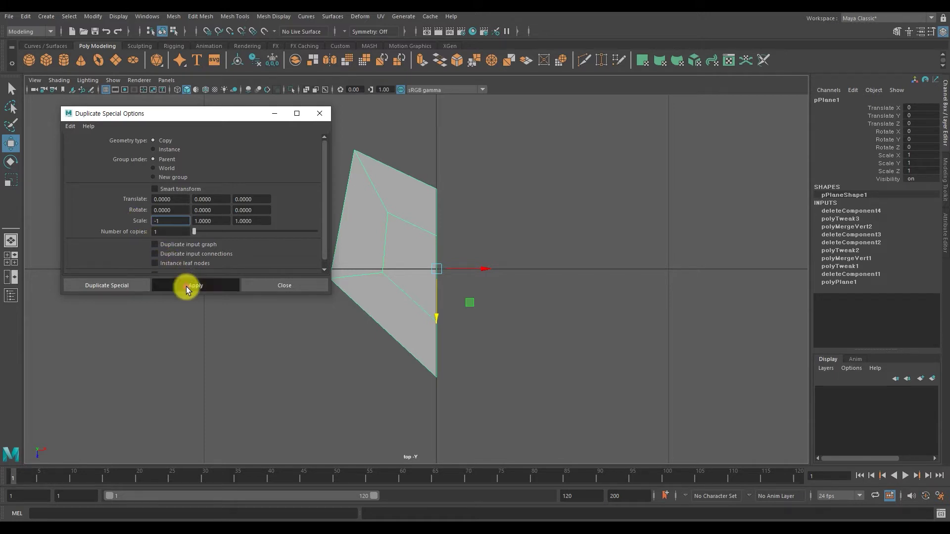
{"action": "left_click", "coordinate": [260, 285]}
{"action": "scroll", "coordinate": [494, 239], "scroll_direction": "up", "scroll_amount": 2}
{"action": "key", "text": "Delete"}
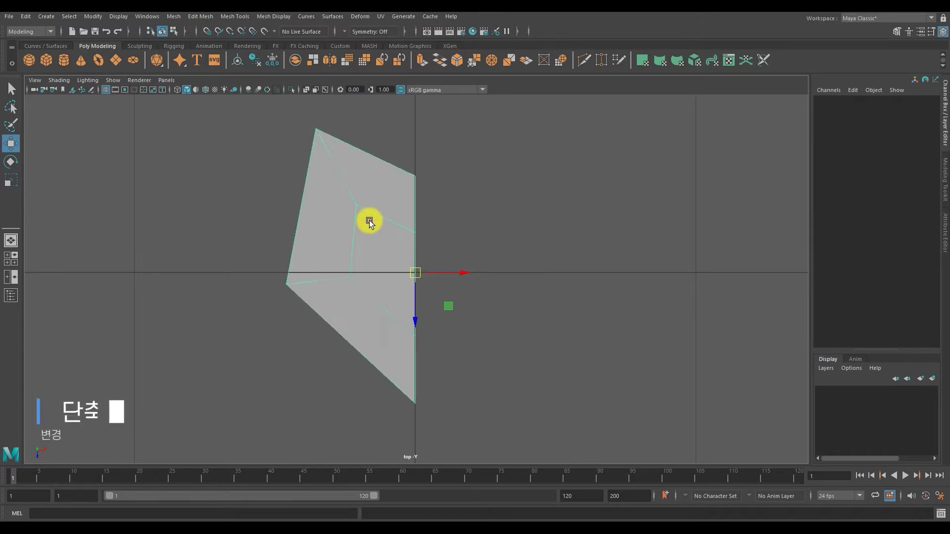
- Move the half plane's pivot right and duplicate it mirrored with Scale X -1
{"action": "left_click", "coordinate": [366, 219]}
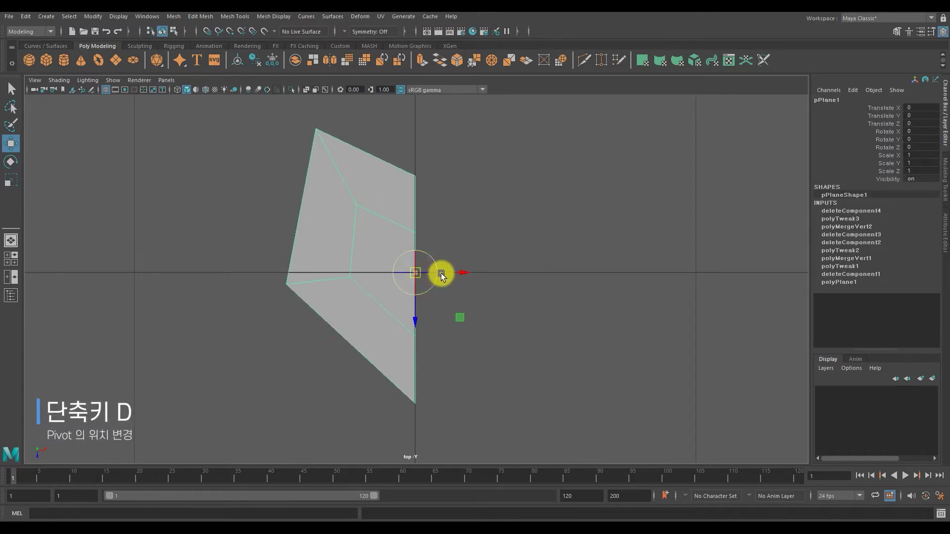
{"action": "left_click_drag", "start_coordinate": [452, 272], "coordinate": [598, 277]}
{"action": "middle_click_drag", "start_coordinate": [597, 277], "coordinate": [366, 274], "text": "alt"}
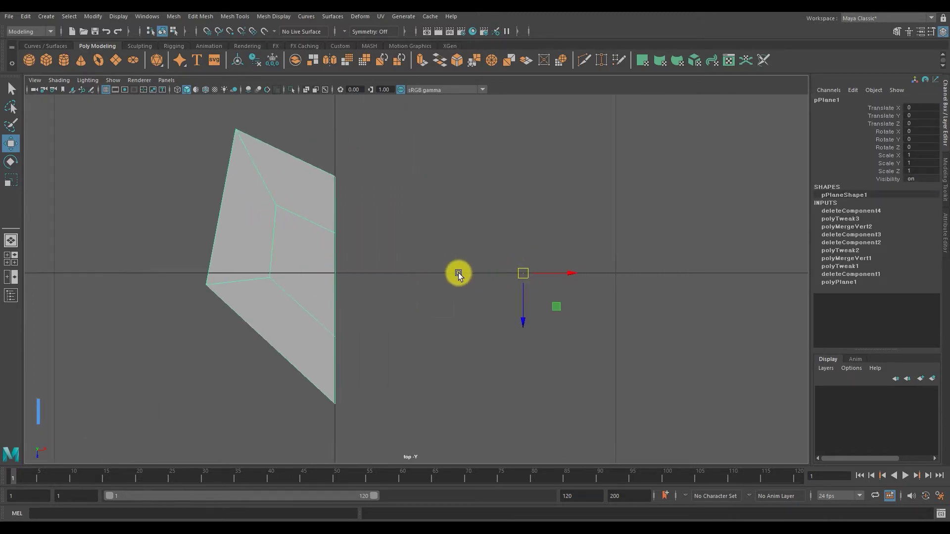
{"action": "left_click", "coordinate": [30, 16]}
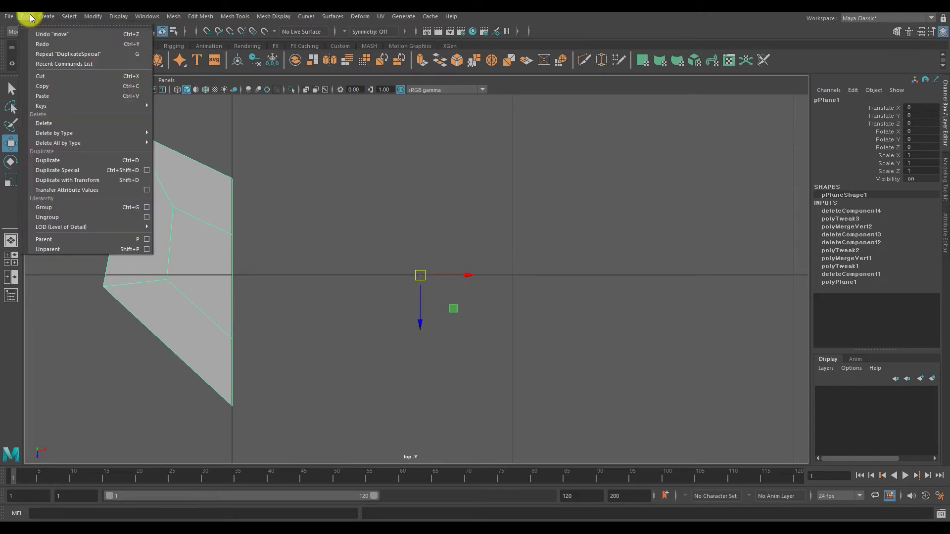
{"action": "left_click", "coordinate": [147, 170]}
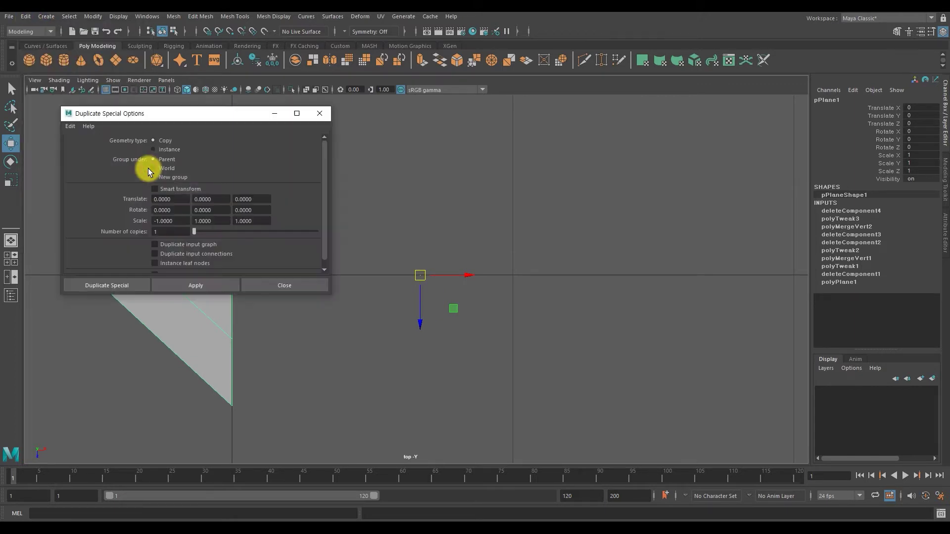
{"action": "left_click", "coordinate": [175, 283]}
{"action": "left_click", "coordinate": [325, 112]}
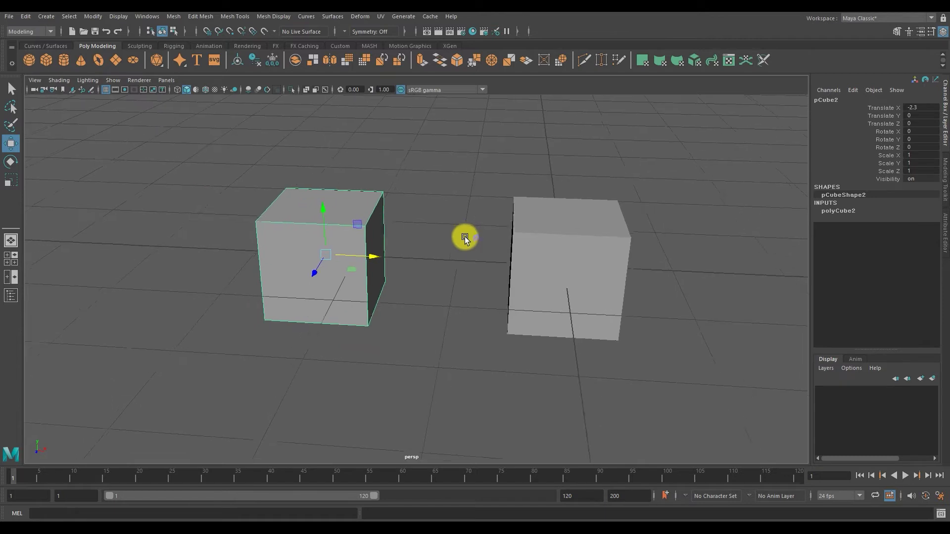
- Align the left cube's pivot to its edge and vertex-snap it onto the other cube's corner
{"action": "left_click_drag", "start_coordinate": [465, 237], "coordinate": [447, 238], "text": "alt"}
{"action": "left_click", "coordinate": [519, 242]}
{"action": "left_click", "coordinate": [379, 237]}
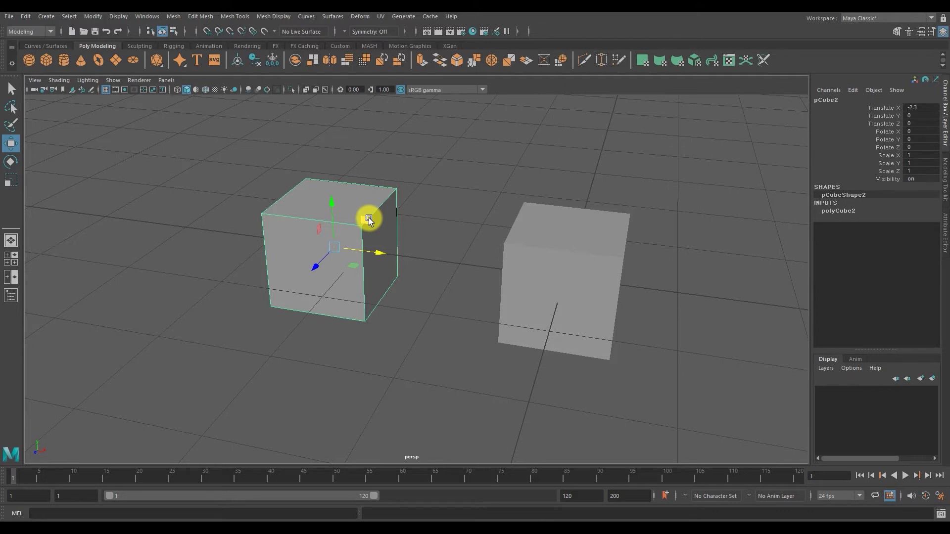
{"action": "key", "text": "d"}
{"action": "left_click", "coordinate": [363, 259]}
{"action": "key", "text": "v"}
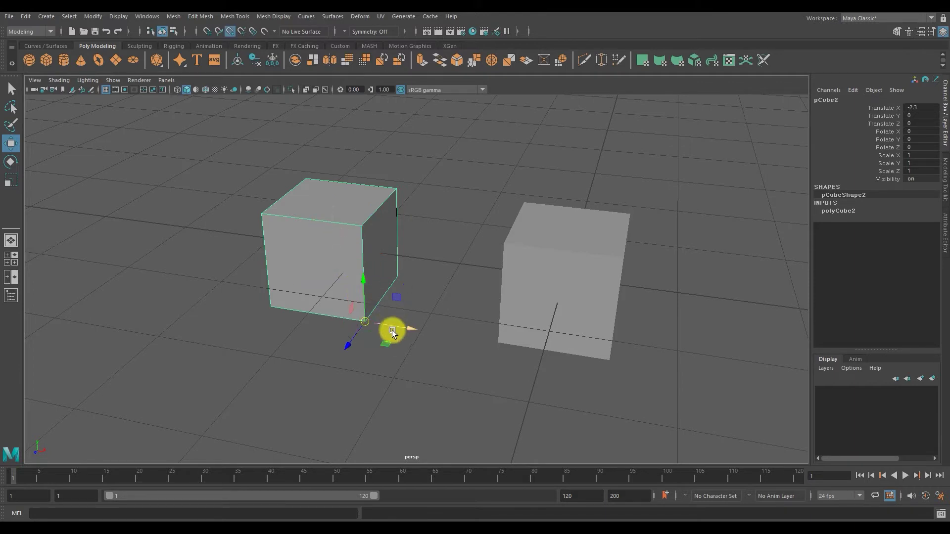
{"action": "left_click_drag", "start_coordinate": [374, 324], "coordinate": [497, 259]}
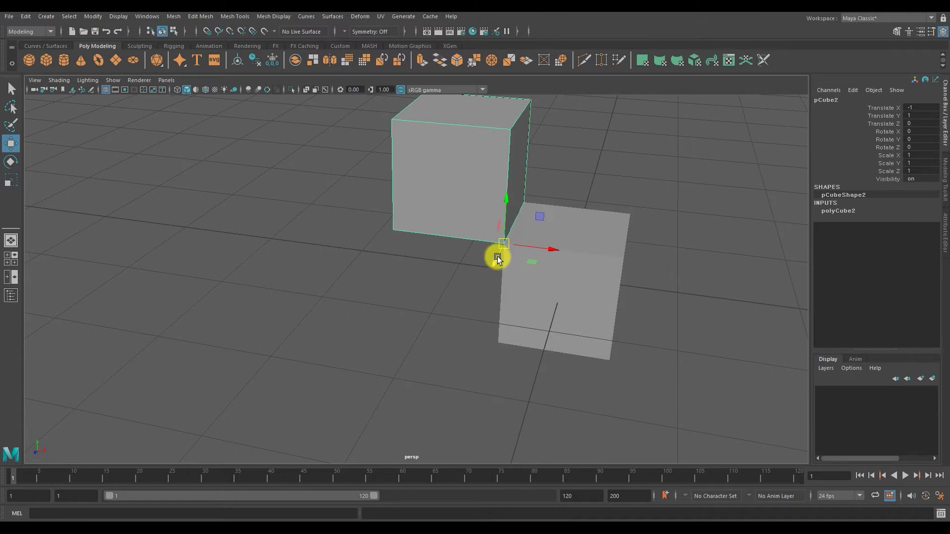
- Try scaling and rotating the cubes, undoing both changes
{"action": "scroll", "coordinate": [452, 244], "scroll_direction": "down", "scroll_amount": 3}
{"action": "key", "text": "r"}
{"action": "mouse_move", "coordinate": [433, 316]}
{"action": "left_mouse_down"}
{"action": "mouse_move", "coordinate": [519, 312]}
{"action": "mouse_move", "coordinate": [477, 315]}
{"action": "mouse_move", "coordinate": [412, 285]}
{"action": "mouse_move", "coordinate": [522, 333]}
{"action": "left_mouse_up"}
{"action": "key", "text": "ctrl+z"}
{"action": "left_click", "coordinate": [488, 336]}
{"action": "key", "text": "e"}
{"action": "key", "text": "ctrl+z"}
{"action": "key", "text": "w"}
{"action": "left_click", "coordinate": [434, 307]}
{"action": "scroll", "coordinate": [581, 335], "scroll_direction": "up", "scroll_amount": 3}
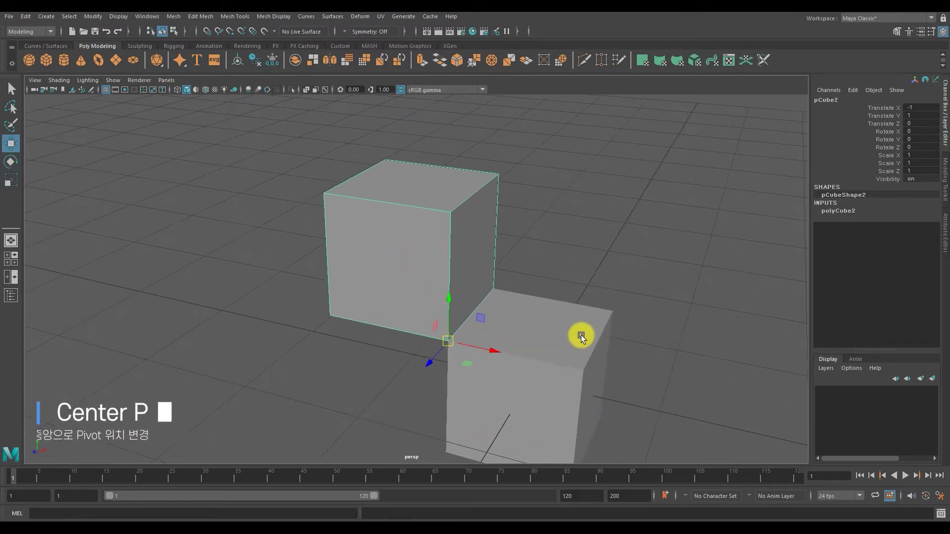
- Centre the cube's pivot, then select both mirrored heart halves
{"action": "left_click", "coordinate": [94, 17]}
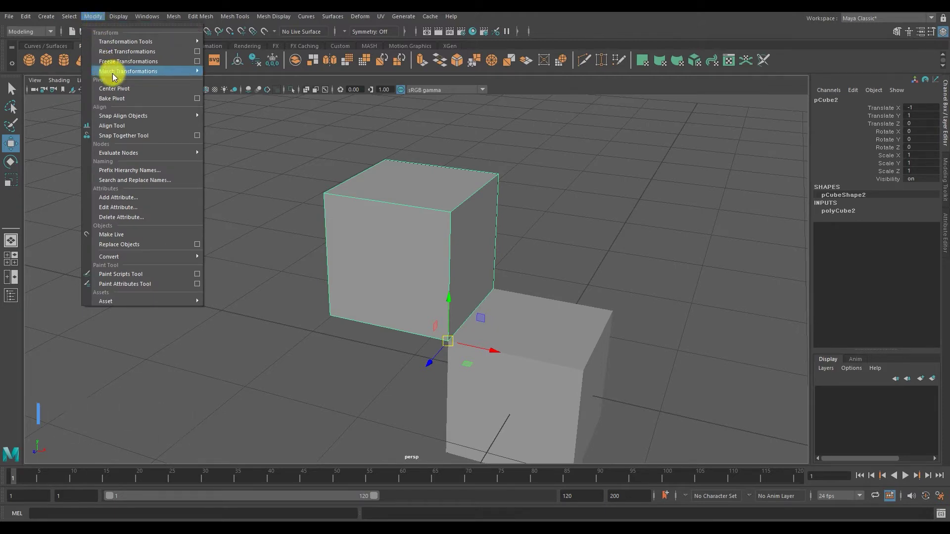
{"action": "left_click", "coordinate": [125, 90]}
{"action": "mouse_move", "coordinate": [352, 225]}
{"action": "left_mouse_down", "text": "alt"}
{"action": "mouse_move", "coordinate": [235, 233]}
{"action": "mouse_move", "coordinate": [454, 258]}
{"action": "mouse_move", "coordinate": [366, 284]}
{"action": "mouse_move", "coordinate": [630, 297]}
{"action": "left_mouse_up", "text": "alt"}
{"action": "left_click", "coordinate": [261, 200]}
{"action": "left_click", "coordinate": [405, 275]}
{"action": "left_click", "coordinate": [480, 283]}
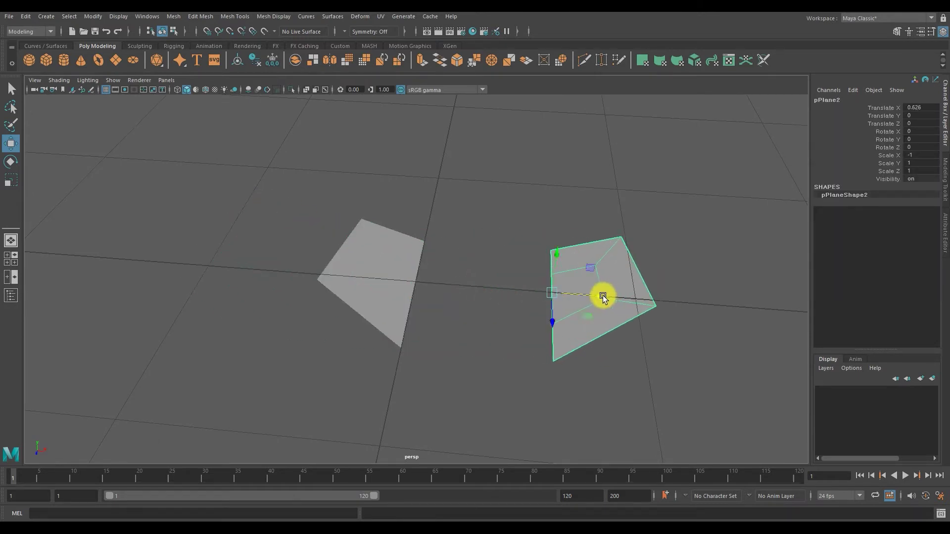
- Select both heart halves and combine them into one mesh
{"action": "key", "text": "ctrl+z"}
{"action": "left_click_drag", "start_coordinate": [278, 200], "coordinate": [483, 322]}
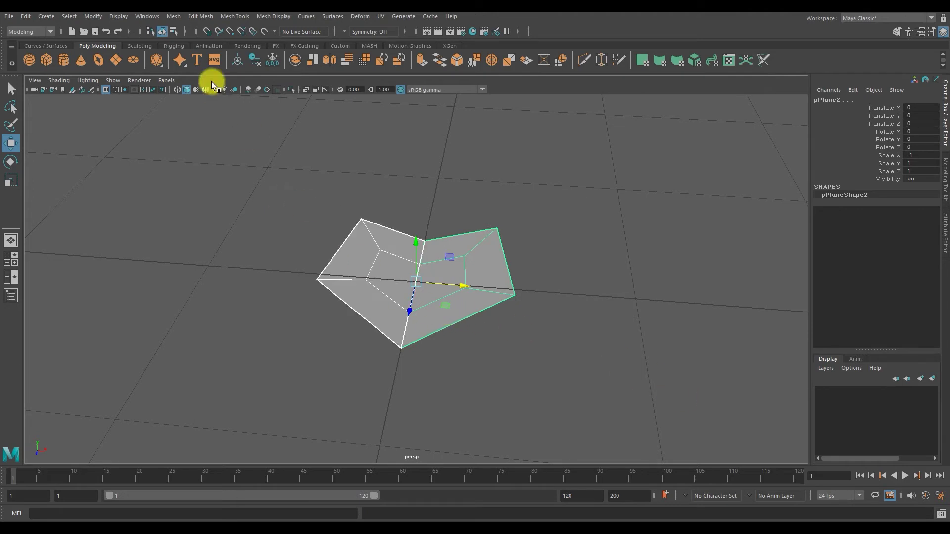
{"action": "scroll", "coordinate": [446, 259], "scroll_direction": "up", "scroll_amount": 3}
{"action": "scroll", "coordinate": [438, 266], "scroll_direction": "up", "scroll_amount": 1}
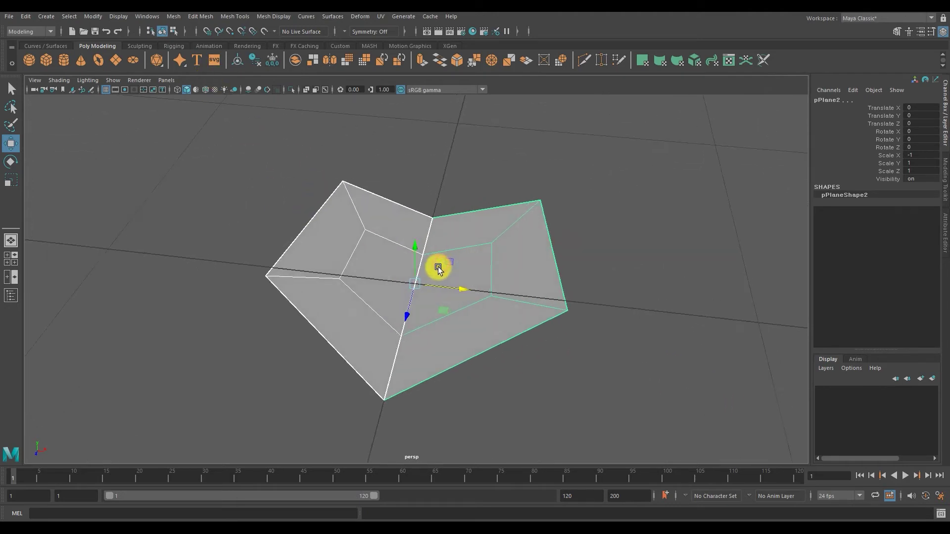
{"action": "left_click", "coordinate": [174, 16]}
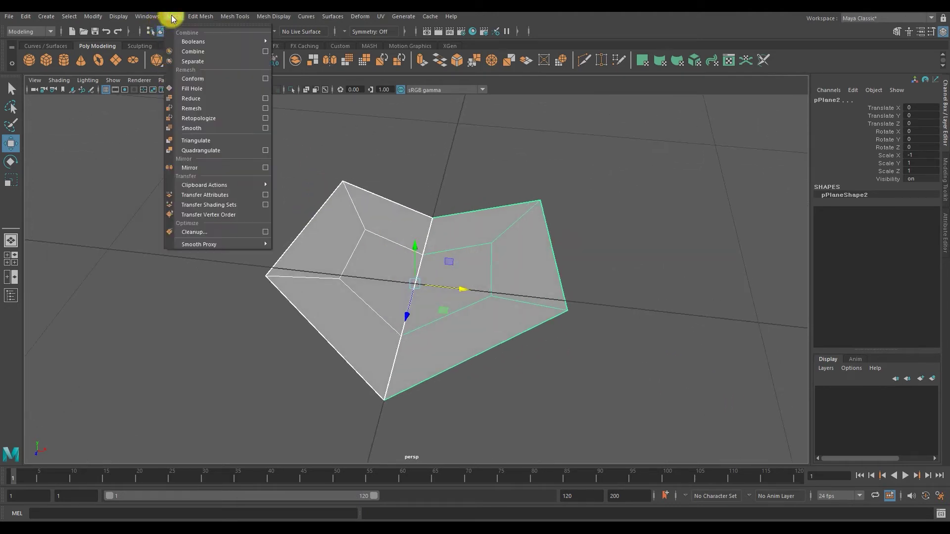
{"action": "left_click", "coordinate": [219, 52]}
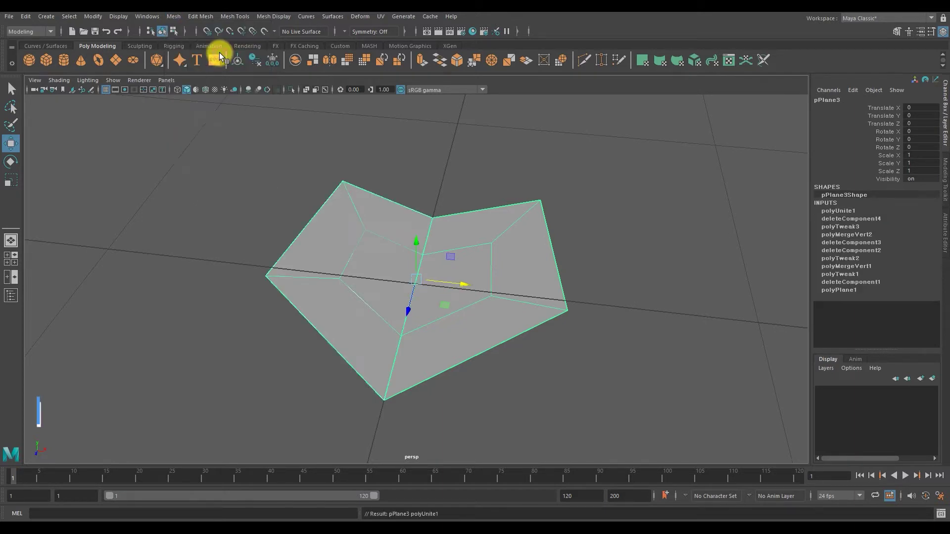
- Separate the combined mesh and move one half aside to show the split
{"action": "left_click", "coordinate": [577, 250]}
{"action": "left_click", "coordinate": [457, 262]}
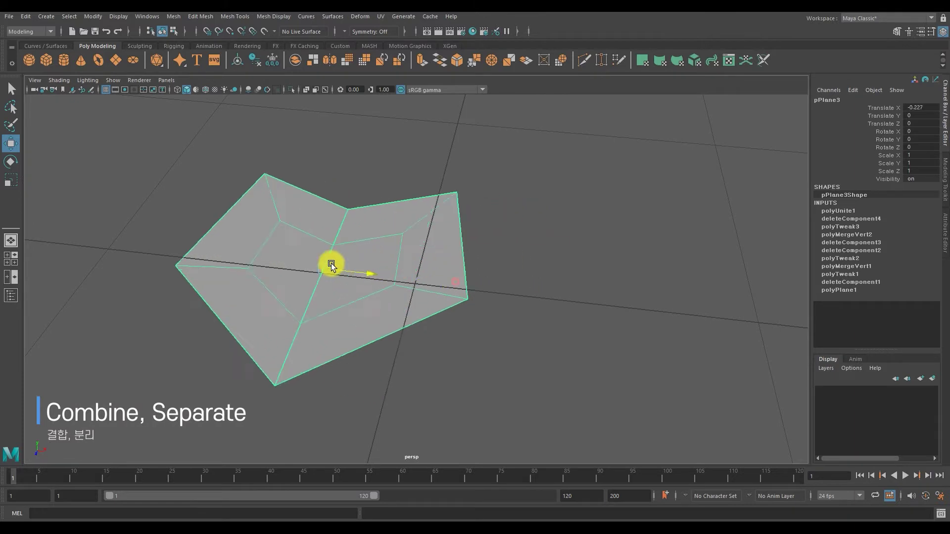
{"action": "left_click", "coordinate": [174, 16]}
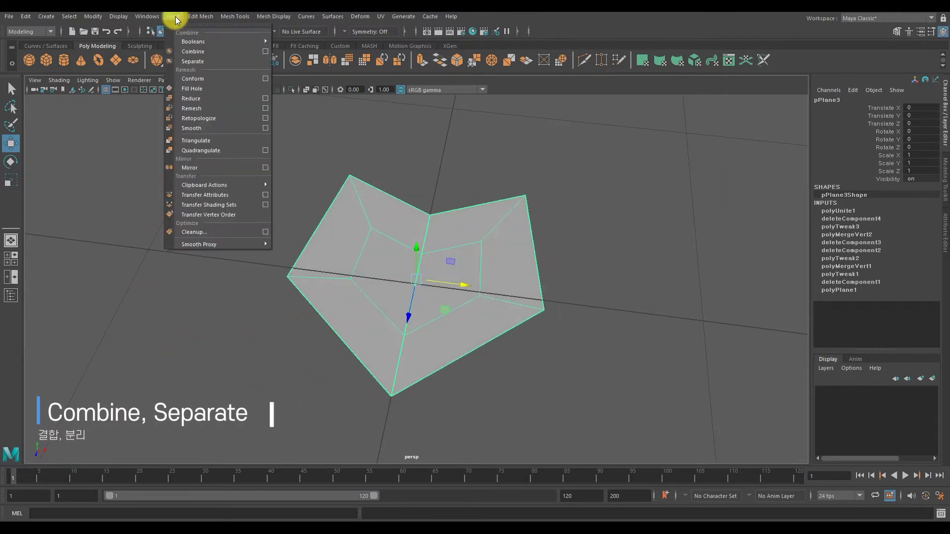
{"action": "left_click", "coordinate": [192, 61]}
{"action": "left_click", "coordinate": [212, 145]}
{"action": "left_click", "coordinate": [374, 273]}
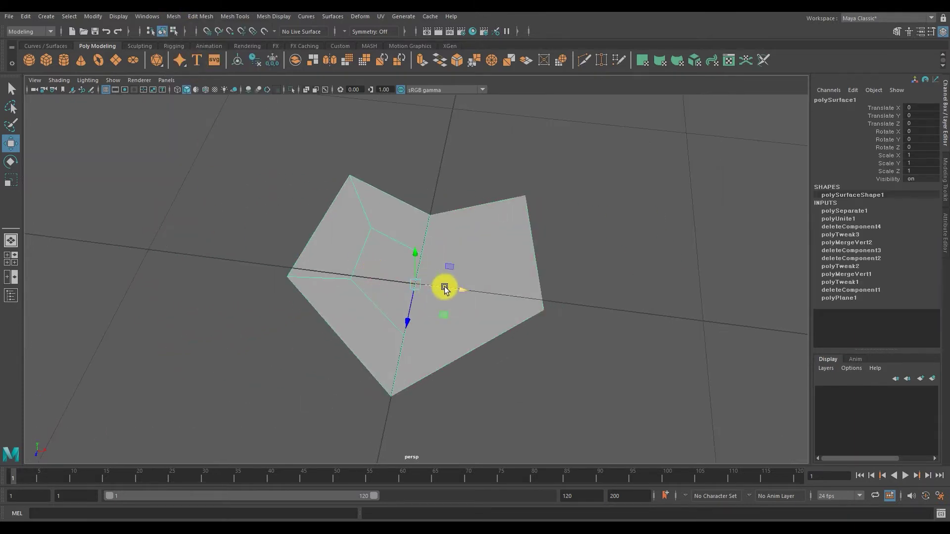
{"action": "left_click_drag", "start_coordinate": [438, 286], "coordinate": [306, 265]}
{"action": "right_click_drag", "start_coordinate": [385, 225], "coordinate": [325, 217]}
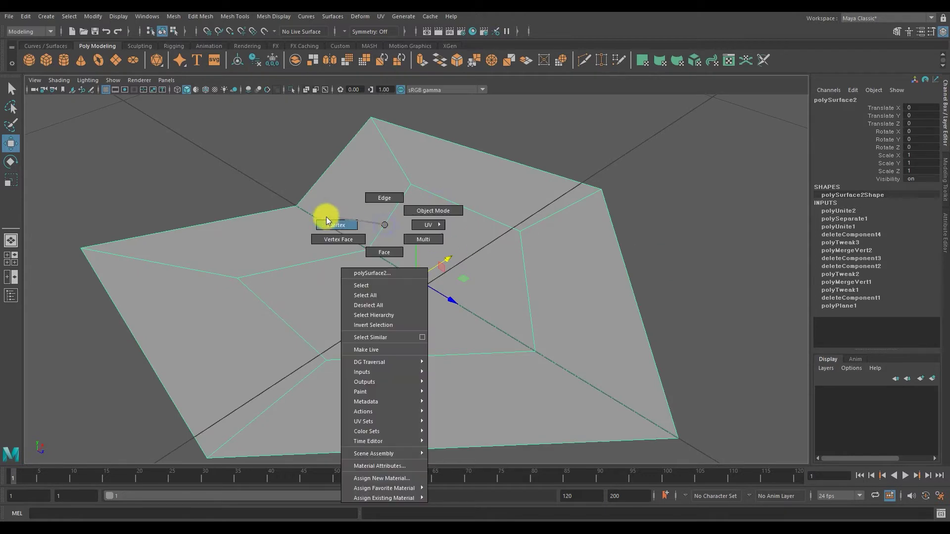
- Pull a corner vertex of the heart mesh upward, then return to object mode
{"action": "left_click", "coordinate": [369, 250]}
{"action": "left_click", "coordinate": [243, 163]}
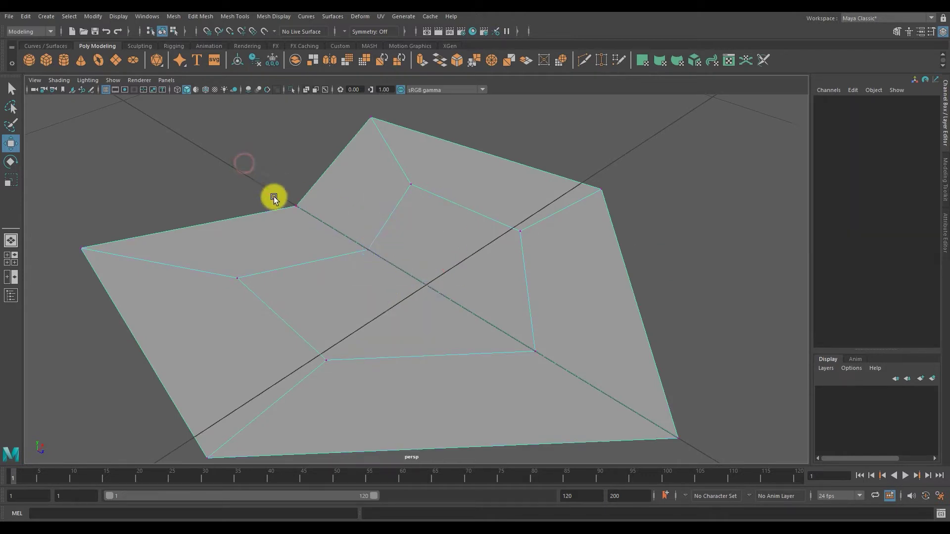
{"action": "left_click", "coordinate": [368, 250]}
{"action": "mouse_move", "coordinate": [356, 212]}
{"action": "left_mouse_down"}
{"action": "mouse_move", "coordinate": [362, 156]}
{"action": "mouse_move", "coordinate": [148, 201]}
{"action": "mouse_move", "coordinate": [110, 193]}
{"action": "mouse_move", "coordinate": [201, 216]}
{"action": "left_mouse_up"}
{"action": "key", "text": "F8"}
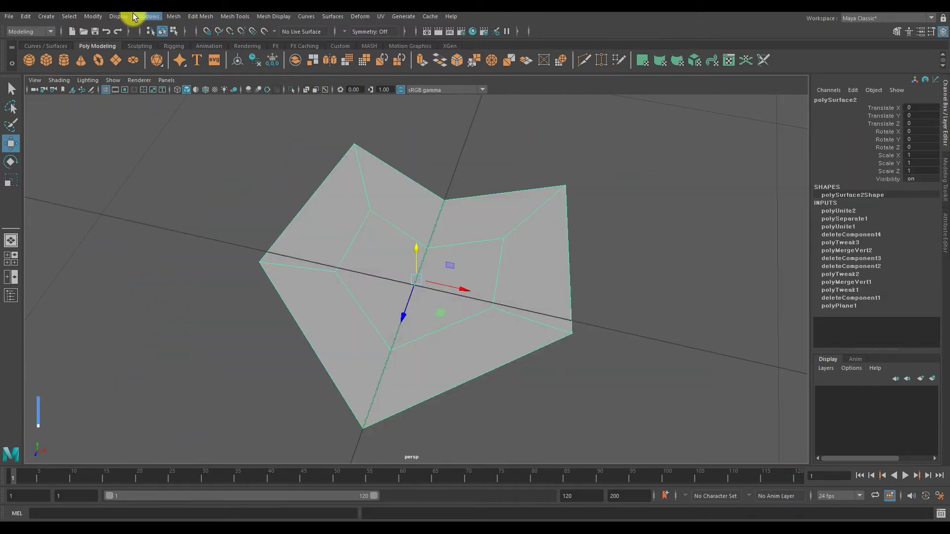
- Draw the mesh's border edges thick, revealing the centre seam, and switch to vertex mode
{"action": "left_click", "coordinate": [127, 15]}
{"action": "left_click", "coordinate": [180, 142]}
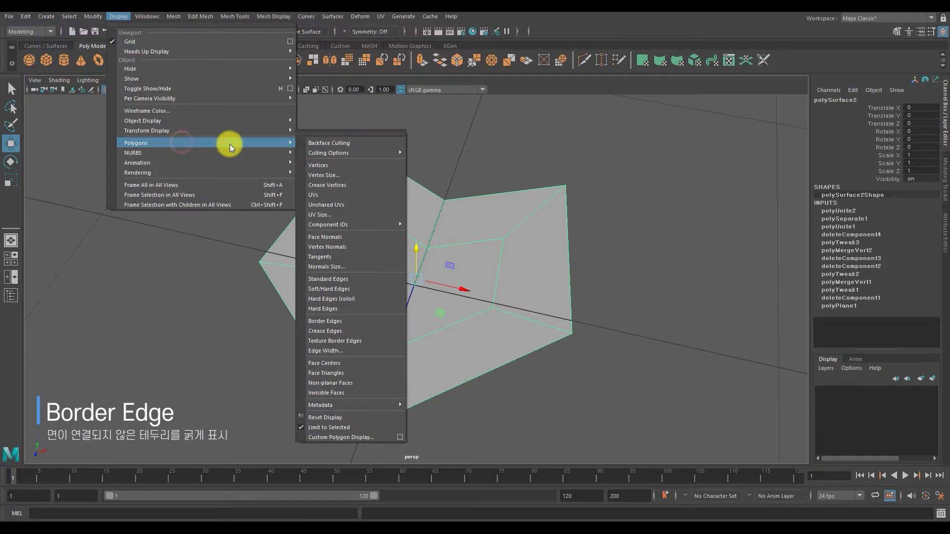
{"action": "left_click", "coordinate": [345, 321]}
{"action": "left_click_drag", "start_coordinate": [366, 197], "coordinate": [432, 197], "text": "alt"}
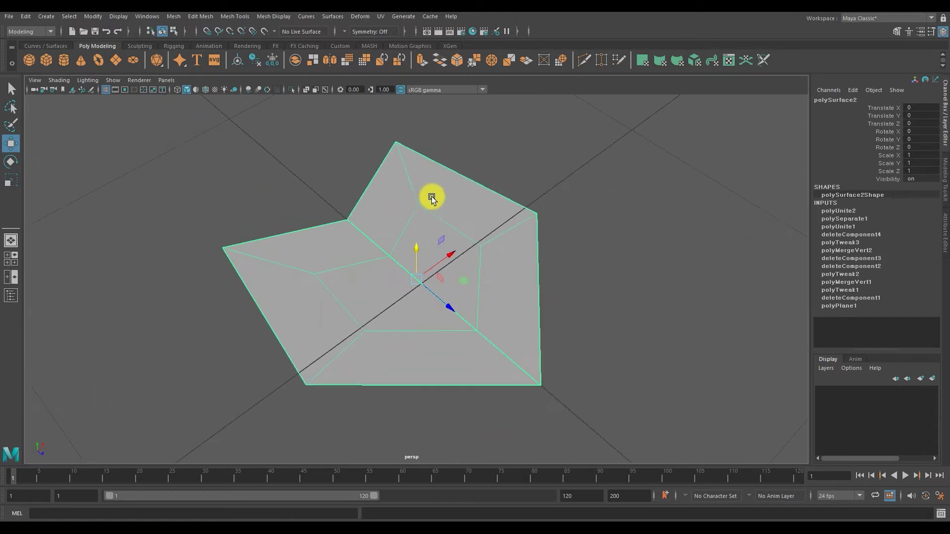
{"action": "right_click_drag", "start_coordinate": [432, 197], "coordinate": [562, 259], "text": "alt"}
{"action": "right_click", "coordinate": [432, 218]}
{"action": "left_click", "coordinate": [384, 217]}
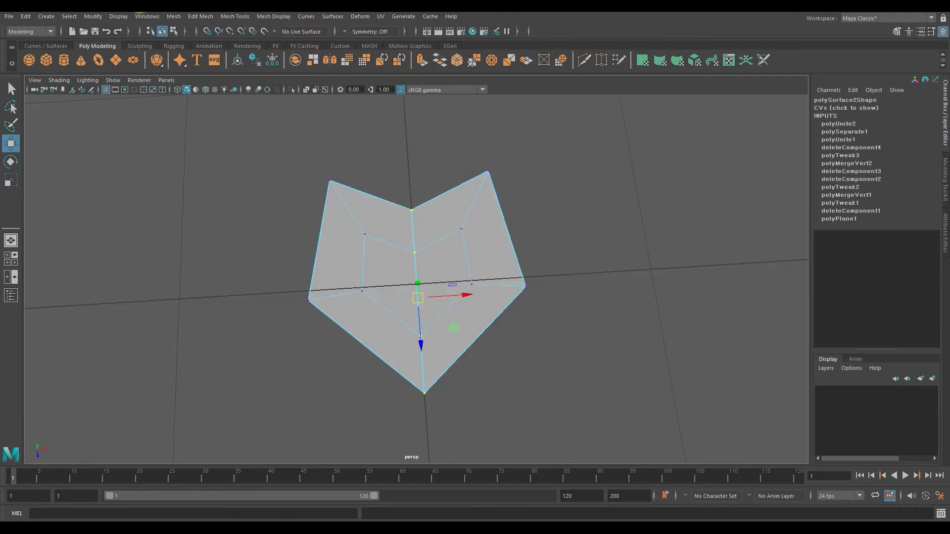
{"action": "left_click", "coordinate": [174, 16]}
- Merge the seam vertices with the Merge tool at a 0.0010 threshold
{"action": "mouse_move", "coordinate": [200, 16]}
{"action": "left_click", "coordinate": [319, 120]}
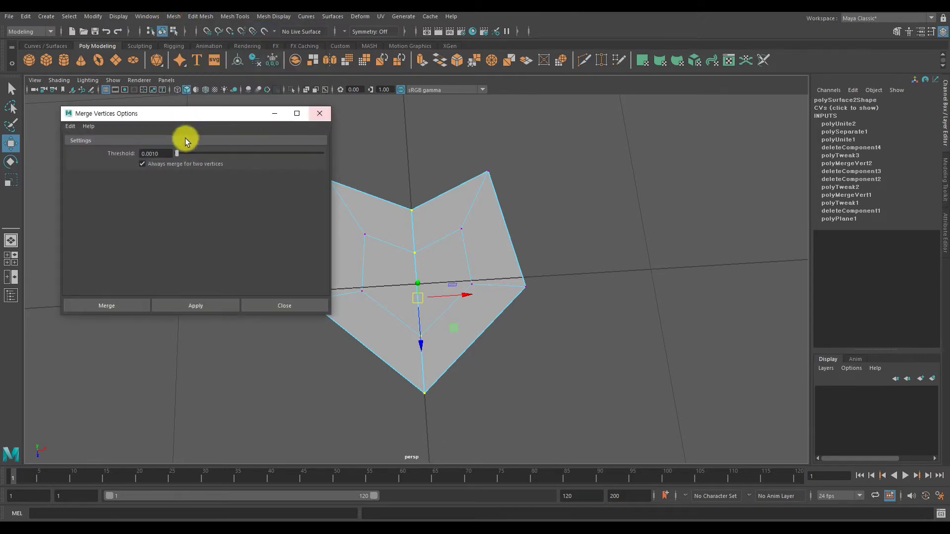
{"action": "left_click", "coordinate": [208, 302]}
{"action": "left_click", "coordinate": [245, 305]}
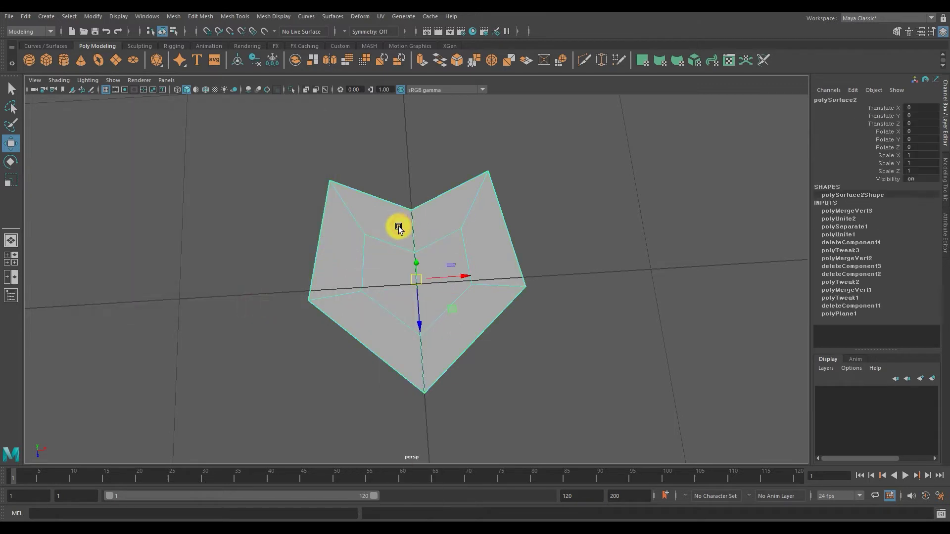
- Select the heart's outer border edge loop in edge mode
{"action": "scroll", "coordinate": [409, 238], "scroll_direction": "up", "scroll_amount": 2}
{"action": "mouse_move", "coordinate": [429, 337]}
{"action": "left_mouse_down", "text": "alt"}
{"action": "mouse_move", "coordinate": [414, 340]}
{"action": "mouse_move", "coordinate": [485, 328]}
{"action": "left_mouse_up", "text": "alt"}
{"action": "mouse_move", "coordinate": [437, 260]}
{"action": "left_mouse_down", "text": "alt"}
{"action": "mouse_move", "coordinate": [396, 228]}
{"action": "mouse_move", "coordinate": [178, 201]}
{"action": "mouse_move", "coordinate": [346, 207]}
{"action": "left_mouse_up", "text": "alt"}
{"action": "right_click", "coordinate": [346, 206]}
{"action": "left_click", "coordinate": [353, 171]}
{"action": "left_click", "coordinate": [353, 194]}
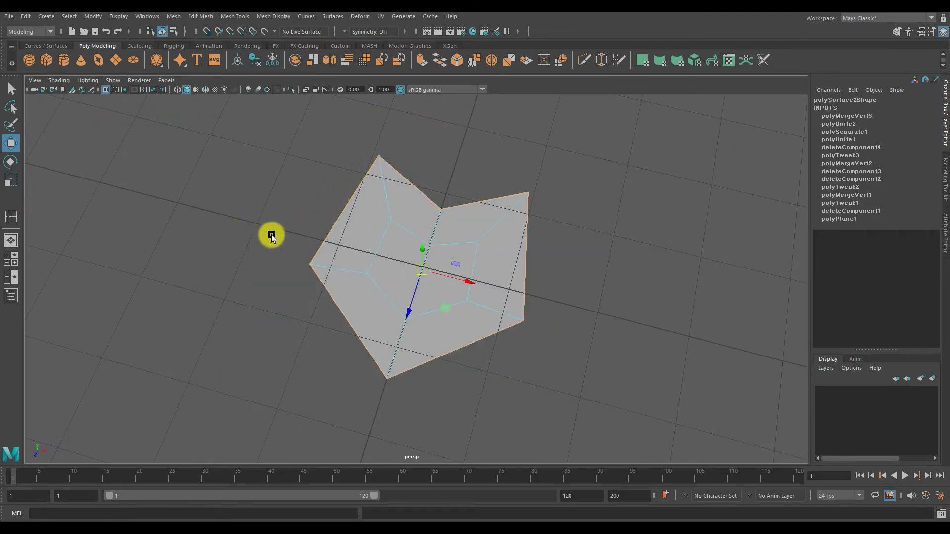
- Trial-extrude the border edges upward into tall walls along the Y axis
{"action": "left_click_drag", "start_coordinate": [269, 235], "coordinate": [238, 228], "text": "alt"}
{"action": "left_click", "coordinate": [212, 19]}
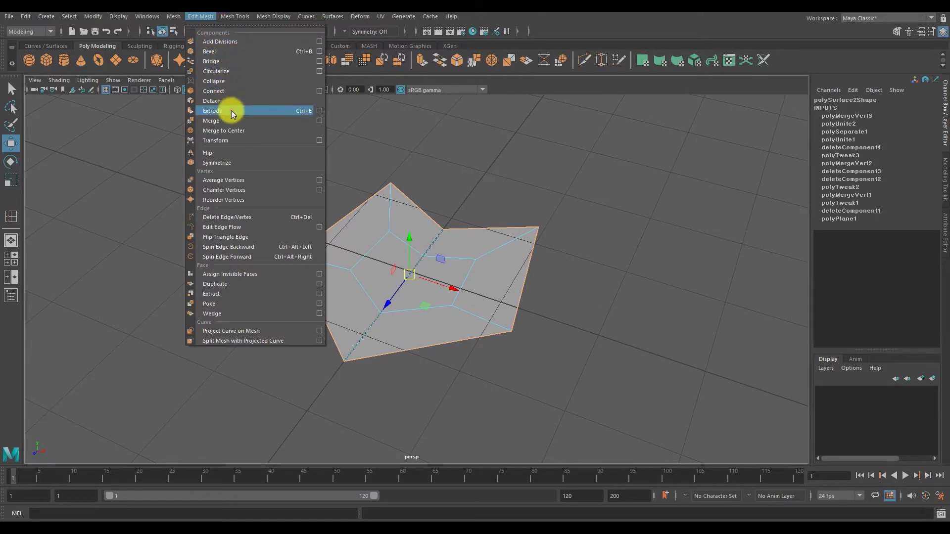
{"action": "left_click", "coordinate": [230, 111]}
{"action": "key", "text": "w"}
{"action": "left_click", "coordinate": [427, 243]}
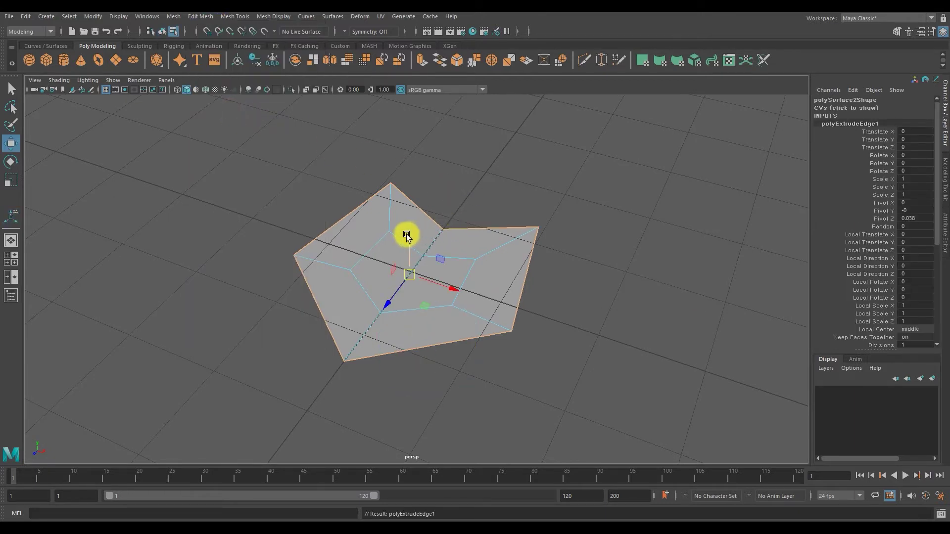
{"action": "left_click_drag", "start_coordinate": [406, 235], "coordinate": [405, 152]}
{"action": "mouse_move", "coordinate": [371, 191]}
{"action": "left_mouse_down", "text": "alt"}
{"action": "mouse_move", "coordinate": [557, 149]}
{"action": "mouse_move", "coordinate": [445, 180]}
{"action": "mouse_move", "coordinate": [373, 180]}
{"action": "mouse_move", "coordinate": [414, 142]}
{"action": "mouse_move", "coordinate": [407, 205]}
{"action": "mouse_move", "coordinate": [416, 314]}
{"action": "mouse_move", "coordinate": [321, 247]}
{"action": "mouse_move", "coordinate": [415, 249]}
{"action": "left_mouse_up", "text": "alt"}
{"action": "left_click", "coordinate": [117, 16]}
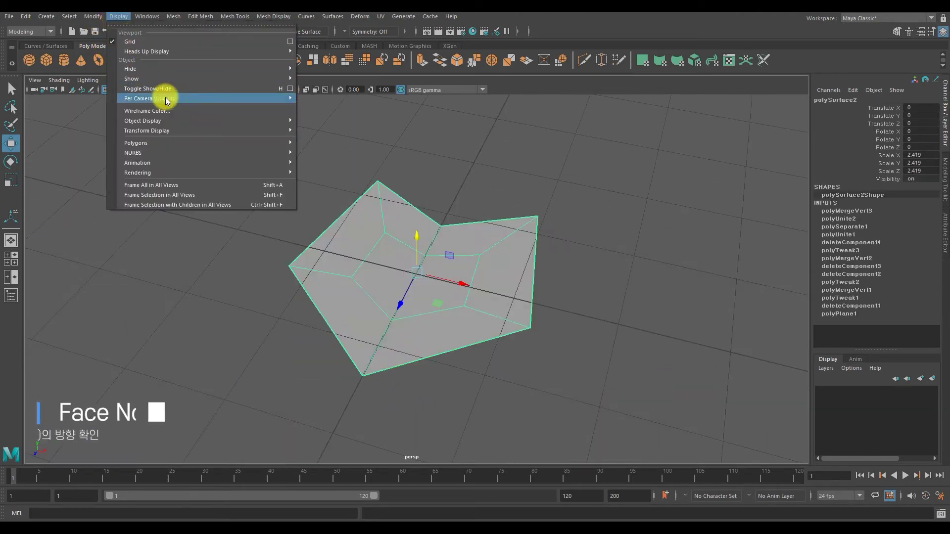
{"action": "mouse_move", "coordinate": [204, 142]}
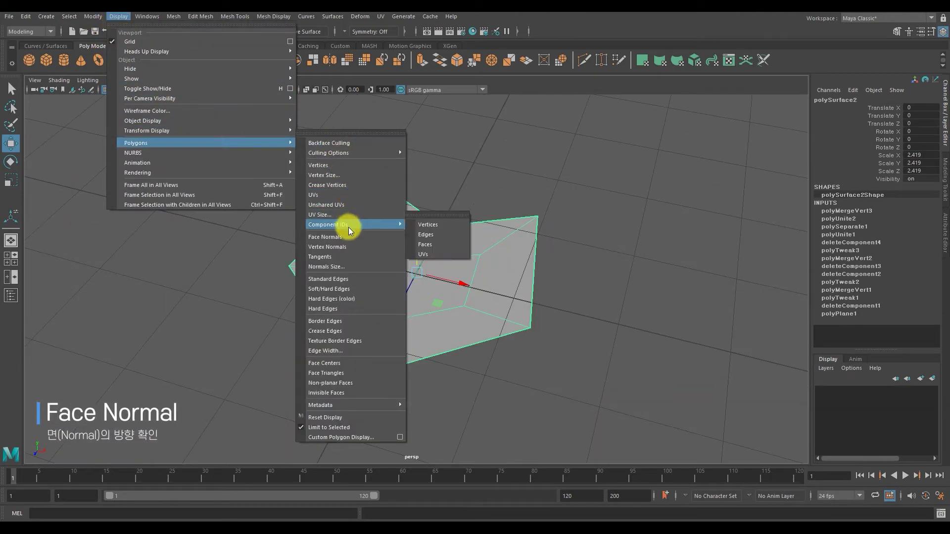
- Display face normals as short lines on the heart mesh
{"action": "left_click", "coordinate": [351, 237]}
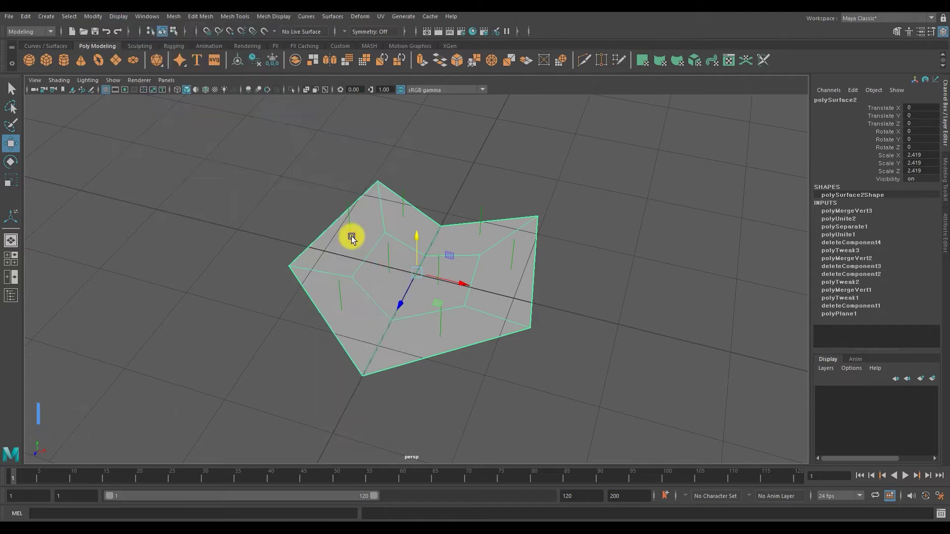
{"action": "left_click_drag", "start_coordinate": [383, 227], "coordinate": [374, 209], "text": "alt"}
{"action": "mouse_move", "coordinate": [374, 209]}
{"action": "right_mouse_down", "text": "alt"}
{"action": "mouse_move", "coordinate": [526, 226]}
{"action": "mouse_move", "coordinate": [480, 225]}
{"action": "right_mouse_up", "text": "alt"}
{"action": "key", "text": "F8"}
- Extrude the heart's border edges upward into walls and select one wall face
{"action": "left_click", "coordinate": [194, 16]}
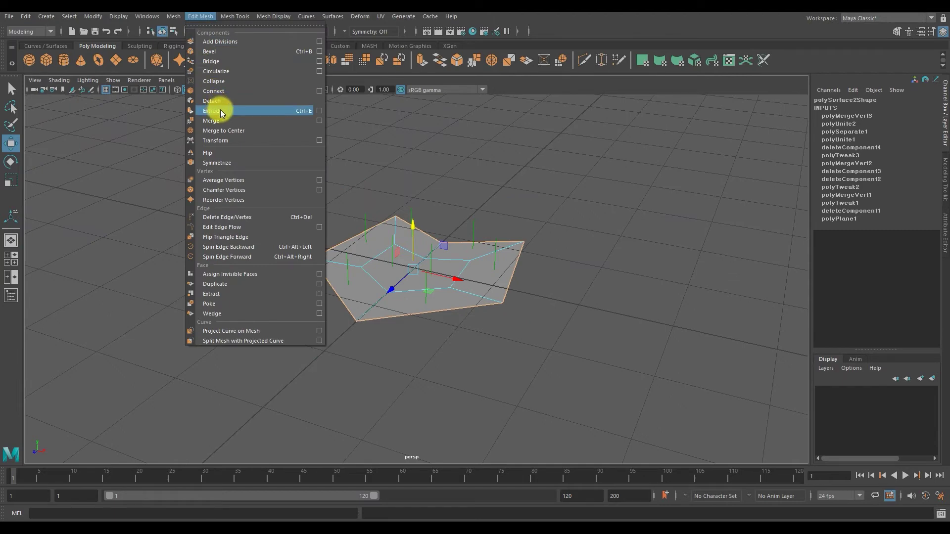
{"action": "left_click", "coordinate": [218, 108]}
{"action": "mouse_move", "coordinate": [417, 221]}
{"action": "left_mouse_down"}
{"action": "mouse_move", "coordinate": [402, 129]}
{"action": "mouse_move", "coordinate": [431, 203]}
{"action": "left_mouse_up"}
{"action": "mouse_move", "coordinate": [430, 203]}
{"action": "right_mouse_down", "text": "alt"}
{"action": "mouse_move", "coordinate": [388, 269]}
{"action": "mouse_move", "coordinate": [338, 259]}
{"action": "right_mouse_up", "text": "alt"}
{"action": "mouse_move", "coordinate": [337, 259]}
{"action": "left_mouse_down", "text": "alt"}
{"action": "mouse_move", "coordinate": [390, 255]}
{"action": "mouse_move", "coordinate": [391, 277]}
{"action": "mouse_move", "coordinate": [325, 235]}
{"action": "mouse_move", "coordinate": [405, 247]}
{"action": "left_mouse_up", "text": "alt"}
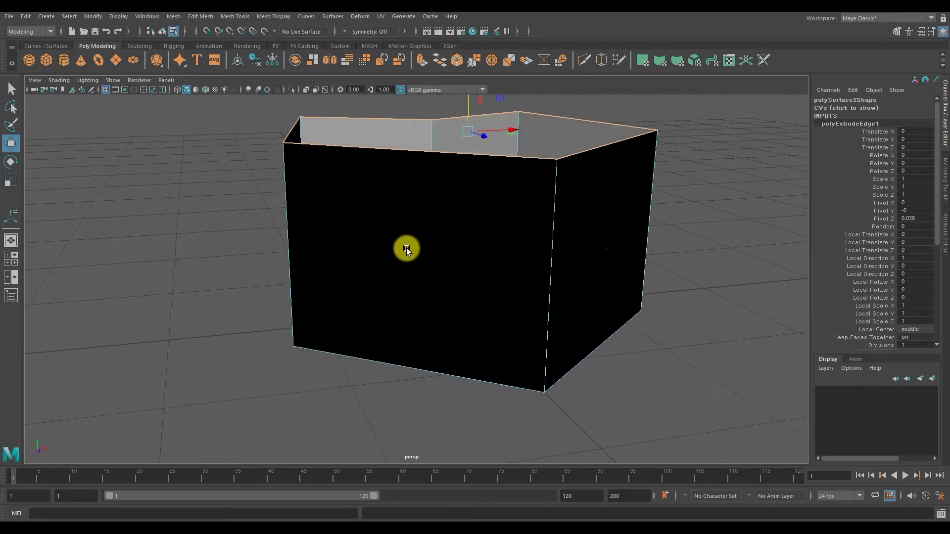
{"action": "mouse_move", "coordinate": [462, 104]}
{"action": "left_mouse_down", "text": "alt"}
{"action": "mouse_move", "coordinate": [450, 381]}
{"action": "mouse_move", "coordinate": [358, 177]}
{"action": "left_mouse_up", "text": "alt"}
{"action": "right_click_drag", "start_coordinate": [357, 177], "coordinate": [351, 252]}
{"action": "left_click", "coordinate": [352, 253]}
{"action": "mouse_move", "coordinate": [326, 249]}
{"action": "left_mouse_down", "text": "alt"}
{"action": "mouse_move", "coordinate": [404, 242]}
{"action": "mouse_move", "coordinate": [376, 227]}
{"action": "mouse_move", "coordinate": [440, 235]}
{"action": "mouse_move", "coordinate": [466, 212]}
{"action": "mouse_move", "coordinate": [403, 191]}
{"action": "mouse_move", "coordinate": [254, 197]}
{"action": "mouse_move", "coordinate": [267, 164]}
{"action": "left_mouse_up", "text": "alt"}
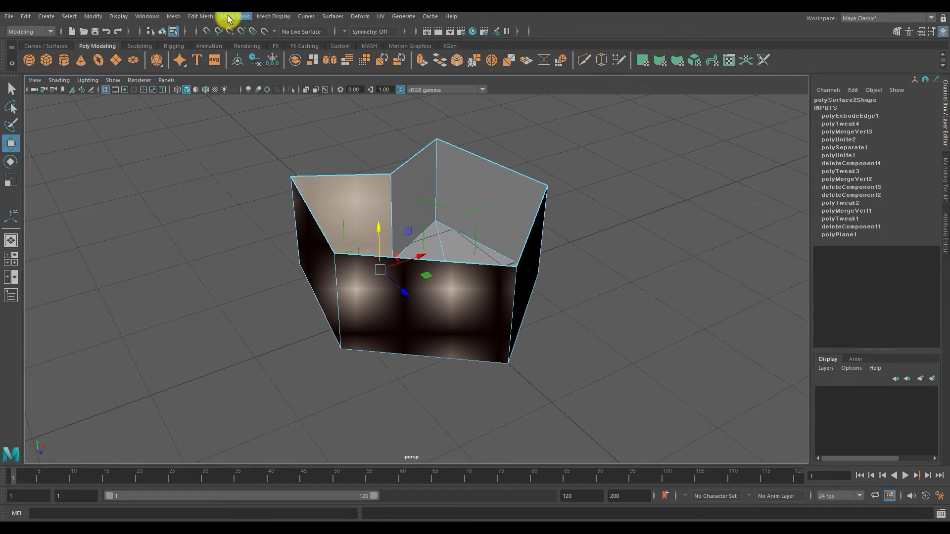
- Reverse the normal of the single selected wall face
{"action": "left_click", "coordinate": [269, 16]}
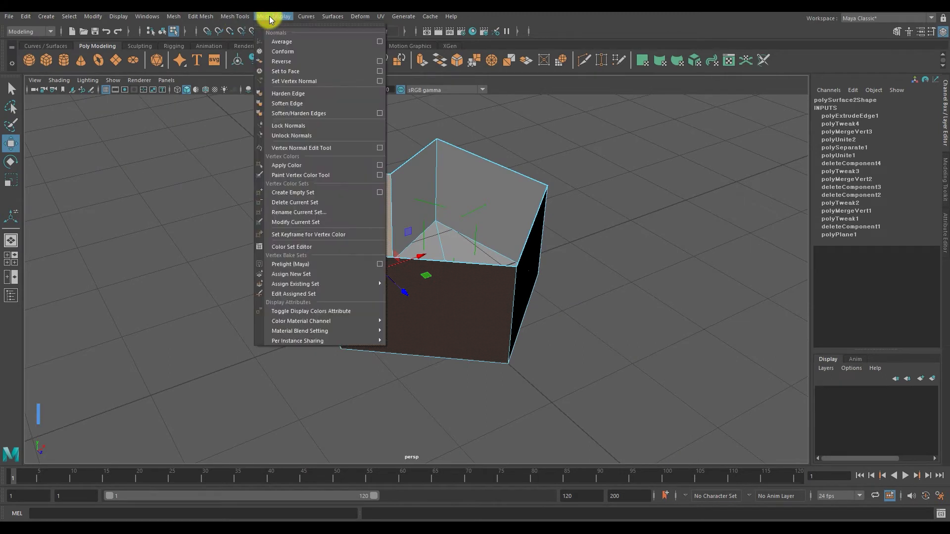
{"action": "left_click", "coordinate": [317, 62]}
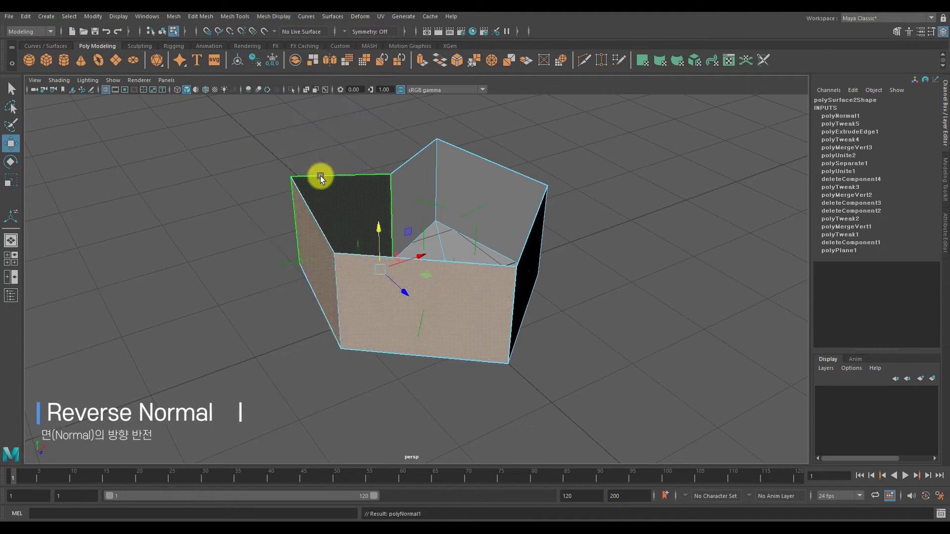
{"action": "left_click_drag", "start_coordinate": [319, 176], "coordinate": [341, 191], "text": "alt"}
{"action": "right_click_drag", "start_coordinate": [350, 193], "coordinate": [386, 168]}
{"action": "mouse_move", "coordinate": [364, 153]}
{"action": "left_mouse_down", "text": "alt"}
{"action": "mouse_move", "coordinate": [334, 173]}
{"action": "mouse_move", "coordinate": [451, 189]}
{"action": "left_mouse_up", "text": "alt"}
- Reverse the normals of the whole pot so its outer walls shade light grey
{"action": "left_click", "coordinate": [409, 299]}
{"action": "mouse_move", "coordinate": [408, 299]}
{"action": "left_mouse_down", "text": "alt"}
{"action": "mouse_move", "coordinate": [302, 304]}
{"action": "mouse_move", "coordinate": [297, 314]}
{"action": "mouse_move", "coordinate": [363, 306]}
{"action": "left_mouse_up", "text": "alt"}
{"action": "left_click", "coordinate": [278, 17]}
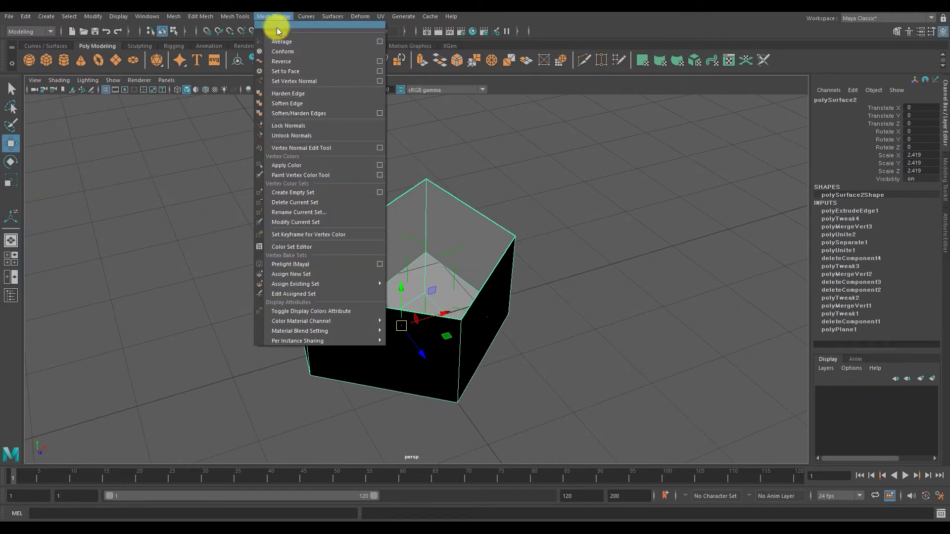
{"action": "left_click", "coordinate": [282, 64]}
{"action": "mouse_move", "coordinate": [497, 252]}
{"action": "right_mouse_down"}
{"action": "mouse_move", "coordinate": [530, 225]}
{"action": "mouse_move", "coordinate": [545, 236]}
{"action": "right_mouse_up"}
{"action": "left_click_drag", "start_coordinate": [544, 237], "coordinate": [568, 214], "text": "alt"}
{"action": "left_click", "coordinate": [483, 251]}
{"action": "mouse_move", "coordinate": [483, 250]}
{"action": "left_mouse_down", "text": "alt"}
{"action": "mouse_move", "coordinate": [585, 244]}
{"action": "mouse_move", "coordinate": [393, 305]}
{"action": "mouse_move", "coordinate": [495, 259]}
{"action": "mouse_move", "coordinate": [400, 292]}
{"action": "mouse_move", "coordinate": [426, 212]}
{"action": "left_mouse_up", "text": "alt"}
{"action": "right_click_drag", "start_coordinate": [431, 207], "coordinate": [400, 228]}
{"action": "mouse_move", "coordinate": [400, 228]}
{"action": "left_mouse_down", "text": "alt"}
{"action": "mouse_move", "coordinate": [386, 182]}
{"action": "mouse_move", "coordinate": [387, 241]}
{"action": "mouse_move", "coordinate": [531, 244]}
{"action": "left_mouse_up", "text": "alt"}
{"action": "scroll", "coordinate": [531, 244], "scroll_direction": "up", "scroll_amount": 2}
- Try an inward inset extrusion of the pot's rim edges, then undo it
{"action": "left_click", "coordinate": [174, 17]}
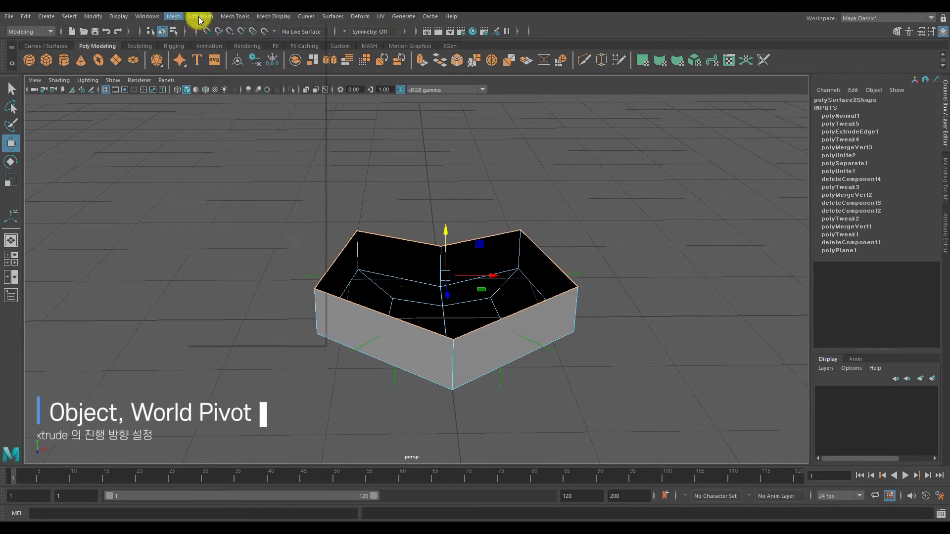
{"action": "left_click", "coordinate": [202, 16]}
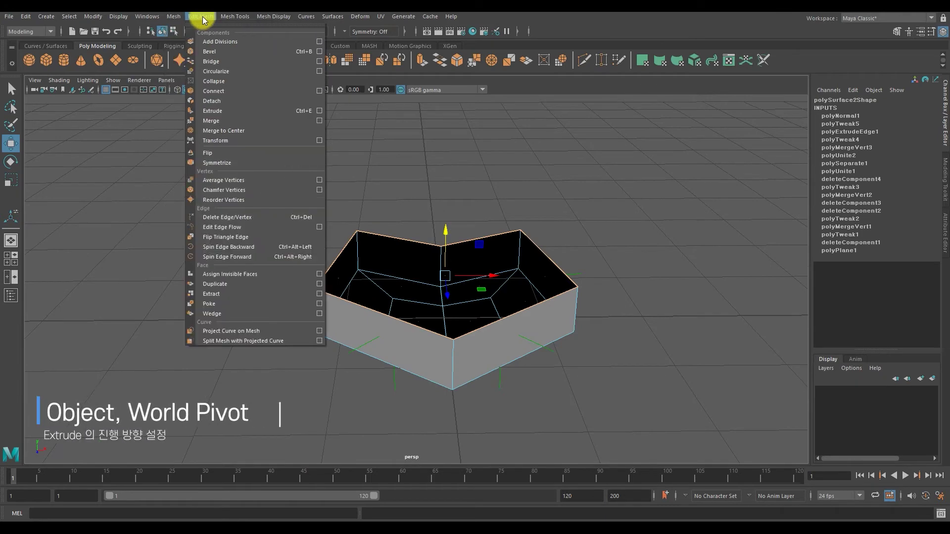
{"action": "left_click", "coordinate": [217, 108]}
{"action": "left_click_drag", "start_coordinate": [317, 177], "coordinate": [442, 212], "text": "alt"}
{"action": "mouse_move", "coordinate": [441, 212]}
{"action": "middle_mouse_down", "text": "alt"}
{"action": "mouse_move", "coordinate": [350, 171]}
{"action": "mouse_move", "coordinate": [403, 203]}
{"action": "middle_mouse_up", "text": "alt"}
{"action": "scroll", "coordinate": [407, 241], "scroll_direction": "up", "scroll_amount": 2}
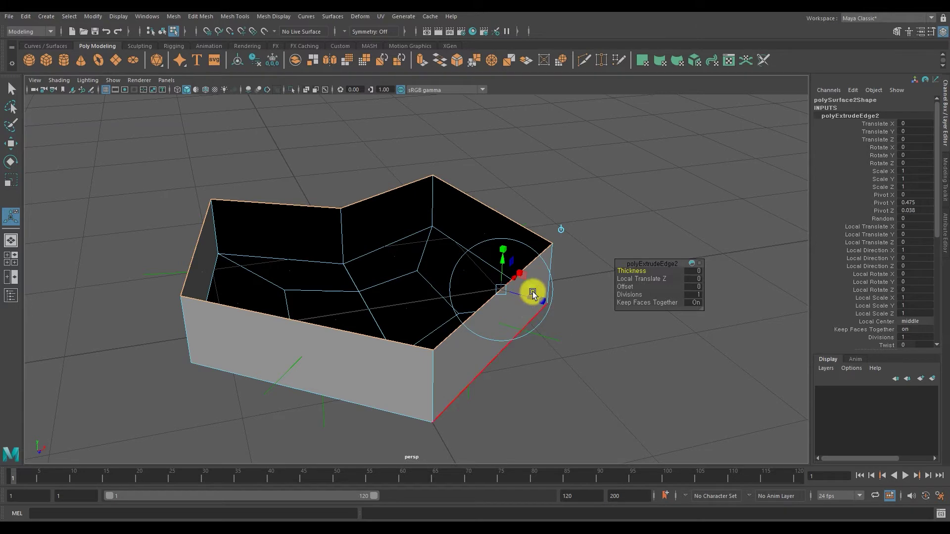
{"action": "left_click_drag", "start_coordinate": [530, 295], "coordinate": [488, 290]}
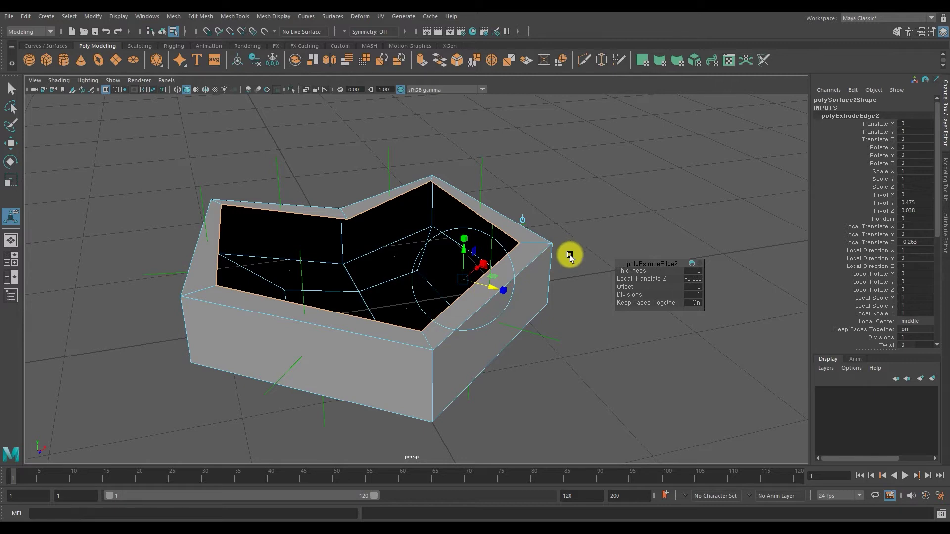
{"action": "key", "text": "ctrl+z"}
{"action": "key", "text": "ctrl+z"}
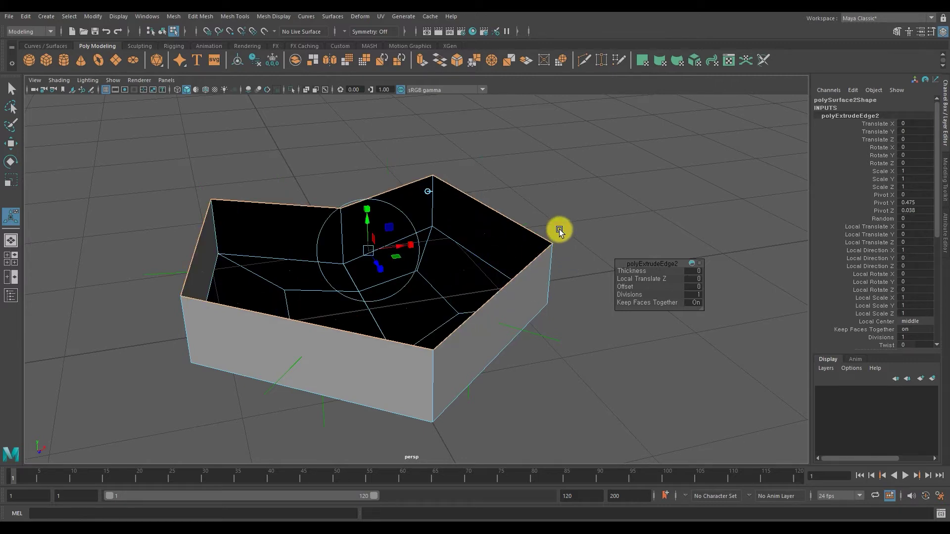
{"action": "mouse_move", "coordinate": [467, 244]}
{"action": "left_mouse_down", "text": "alt"}
{"action": "mouse_move", "coordinate": [452, 246]}
{"action": "mouse_move", "coordinate": [452, 259]}
{"action": "mouse_move", "coordinate": [338, 254]}
{"action": "mouse_move", "coordinate": [347, 259]}
{"action": "left_mouse_up", "text": "alt"}
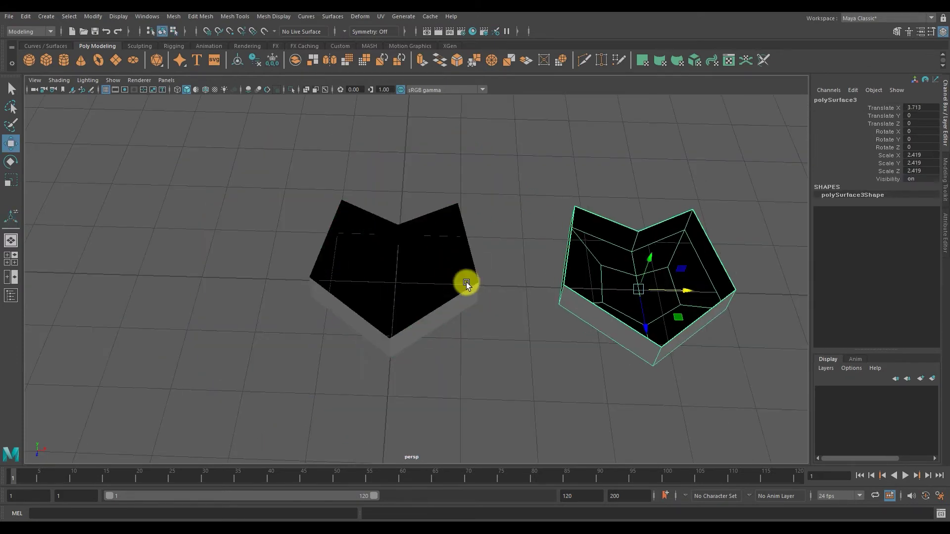
- Extrude the left tray's rim edges and pull them inward
{"action": "double_click", "coordinate": [390, 244]}
{"action": "left_click", "coordinate": [200, 16]}
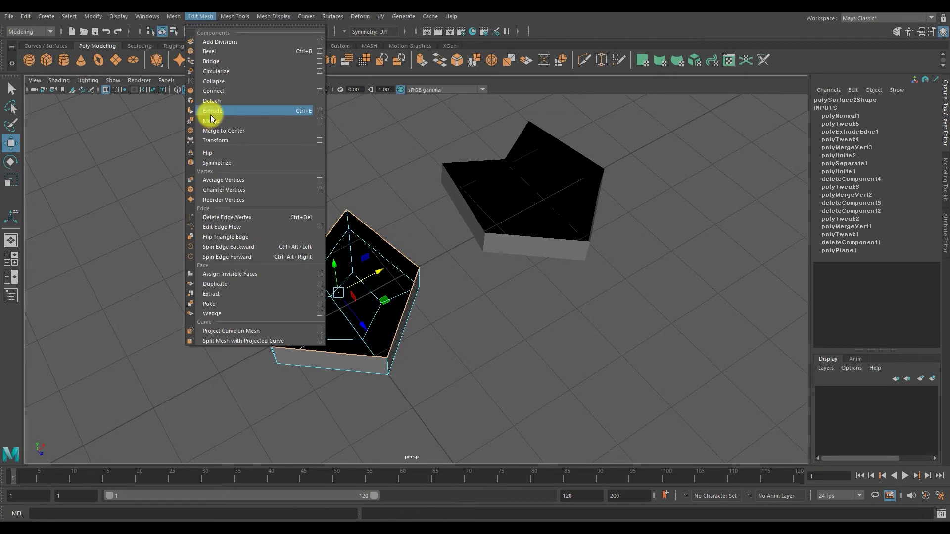
{"action": "left_click", "coordinate": [213, 117]}
{"action": "left_click_drag", "start_coordinate": [440, 318], "coordinate": [388, 303]}
- Extrude the right tray's rim edges and scale the extrusion inward
{"action": "left_click", "coordinate": [554, 187]}
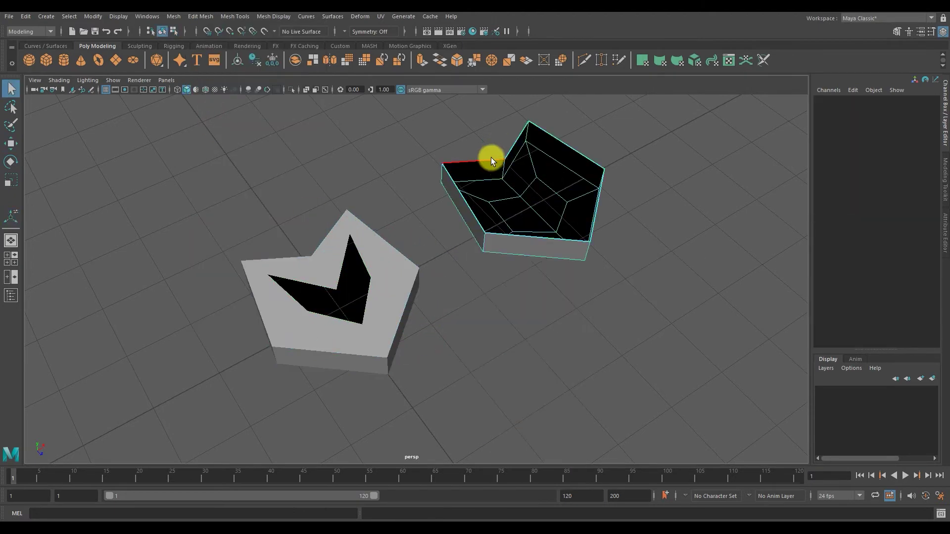
{"action": "left_click_drag", "start_coordinate": [492, 155], "coordinate": [460, 227], "text": "alt"}
{"action": "left_click", "coordinate": [200, 16]}
{"action": "left_click", "coordinate": [213, 117]}
{"action": "mouse_move", "coordinate": [519, 282]}
{"action": "left_mouse_down"}
{"action": "mouse_move", "coordinate": [449, 286]}
{"action": "mouse_move", "coordinate": [297, 198]}
{"action": "left_mouse_up"}
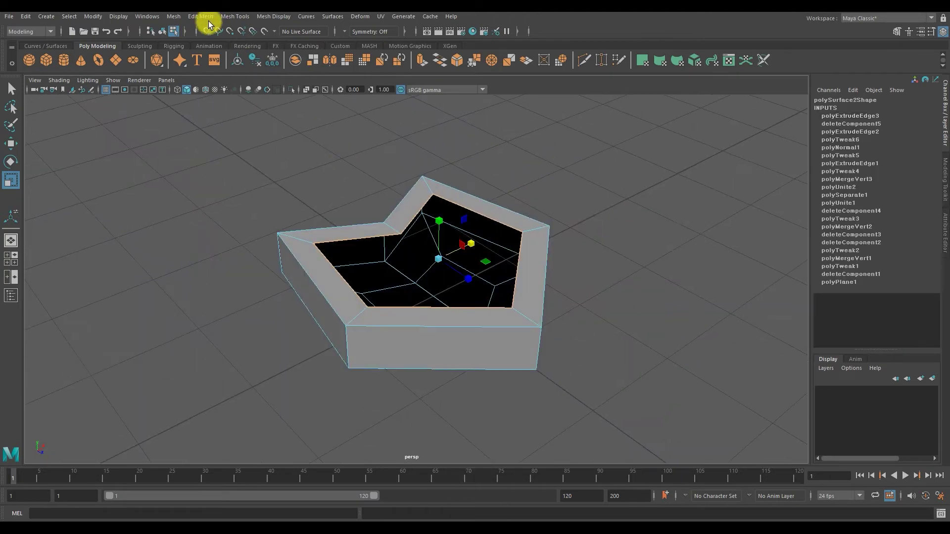
- Extrude the inner rim edges again and shift them inward over the hole in the top view
{"action": "left_click", "coordinate": [201, 16]}
{"action": "left_click", "coordinate": [212, 116]}
{"action": "key", "text": "space"}
{"action": "key", "text": "space"}
{"action": "key", "text": "space"}
{"action": "key", "text": "space"}
{"action": "left_click_drag", "start_coordinate": [386, 257], "coordinate": [424, 210], "text": "alt"}
{"action": "key", "text": "ctrl+e"}
{"action": "left_click_drag", "start_coordinate": [237, 117], "coordinate": [333, 245], "text": "alt"}
{"action": "scroll", "coordinate": [277, 195], "scroll_direction": "up", "scroll_amount": 5}
{"action": "mouse_move", "coordinate": [462, 216]}
{"action": "middle_mouse_down"}
{"action": "mouse_move", "coordinate": [456, 198]}
{"action": "mouse_move", "coordinate": [457, 213]}
{"action": "middle_mouse_up"}
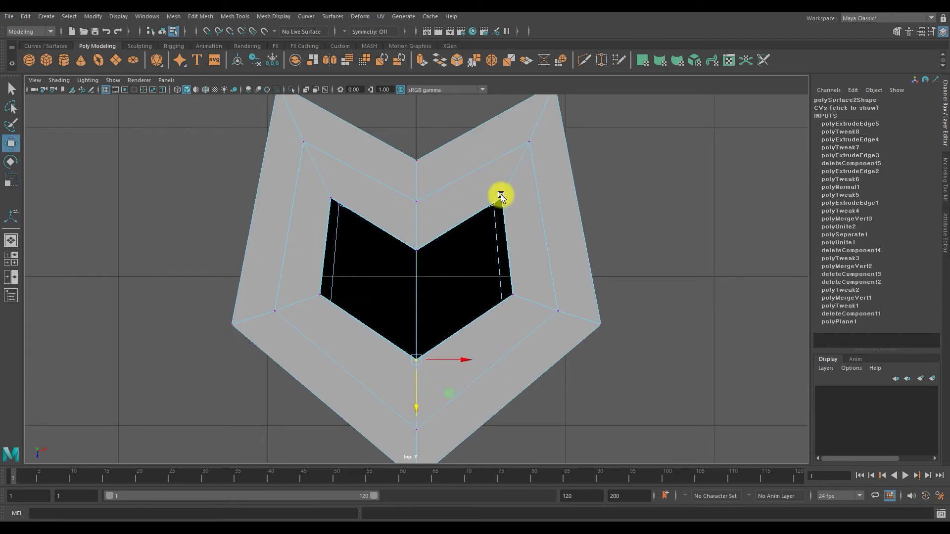
{"action": "key", "text": "space"}
{"action": "left_click", "coordinate": [225, 18]}
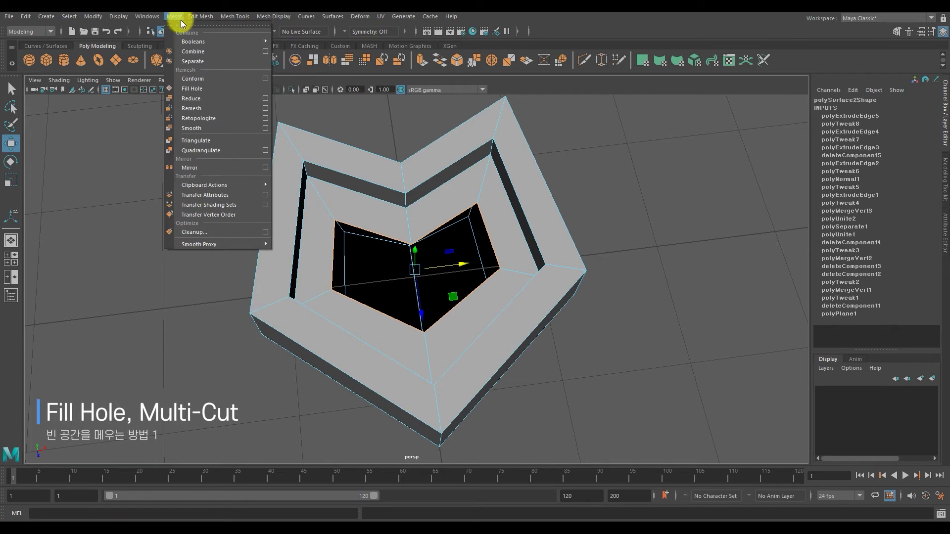
{"action": "left_click", "coordinate": [194, 89]}
{"action": "mouse_move", "coordinate": [412, 265]}
{"action": "left_mouse_down", "text": "alt"}
{"action": "mouse_move", "coordinate": [421, 285]}
{"action": "mouse_move", "coordinate": [416, 267]}
{"action": "left_mouse_up", "text": "alt"}
{"action": "left_click", "coordinate": [227, 18]}
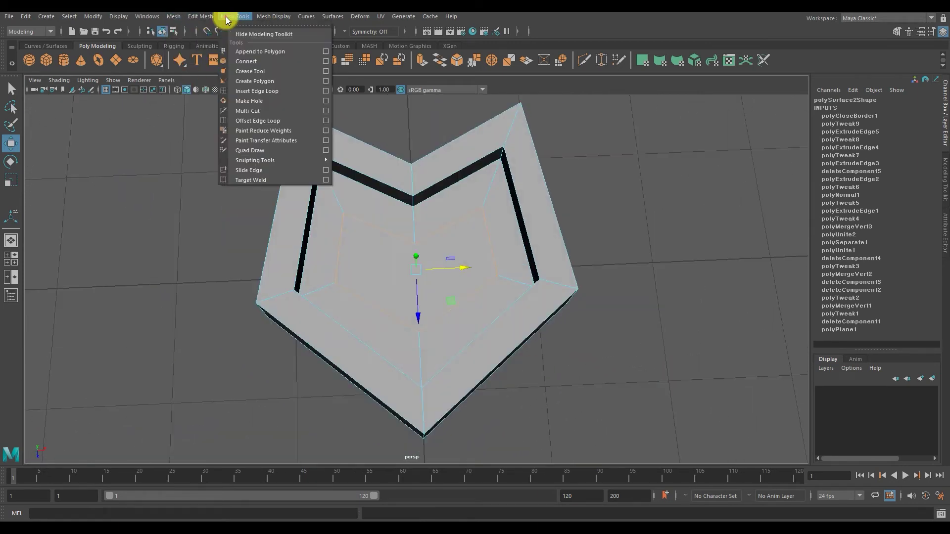
{"action": "left_click", "coordinate": [250, 110]}
{"action": "left_click", "coordinate": [415, 245]}
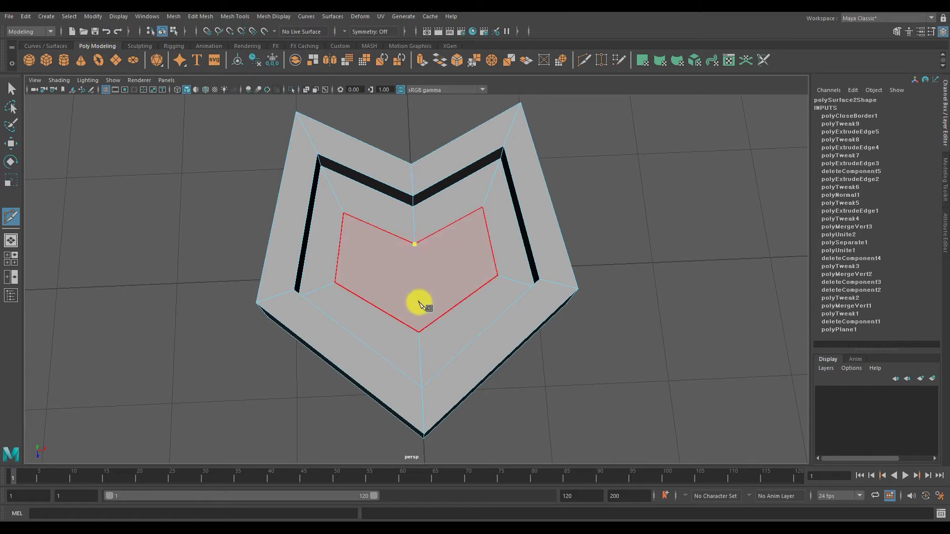
{"action": "right_click", "coordinate": [460, 265]}
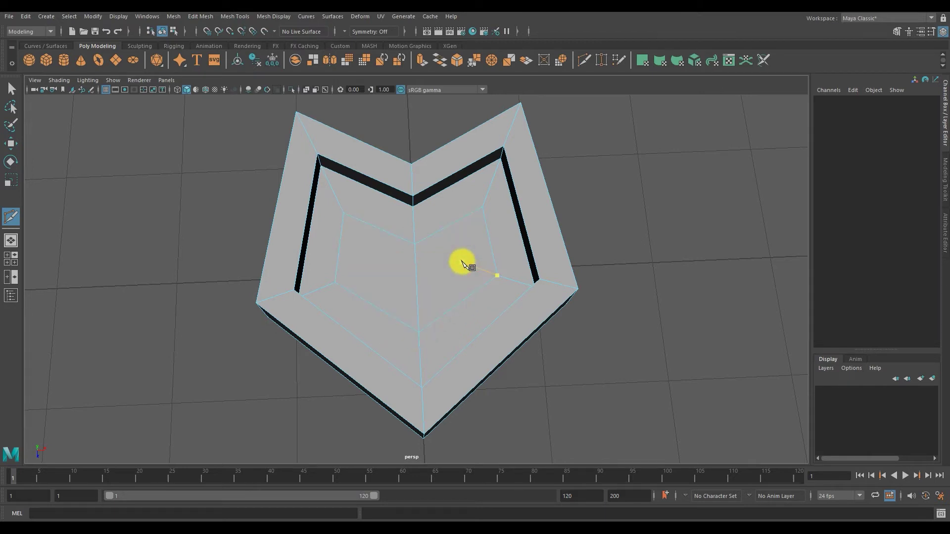
{"action": "left_click", "coordinate": [238, 18]}
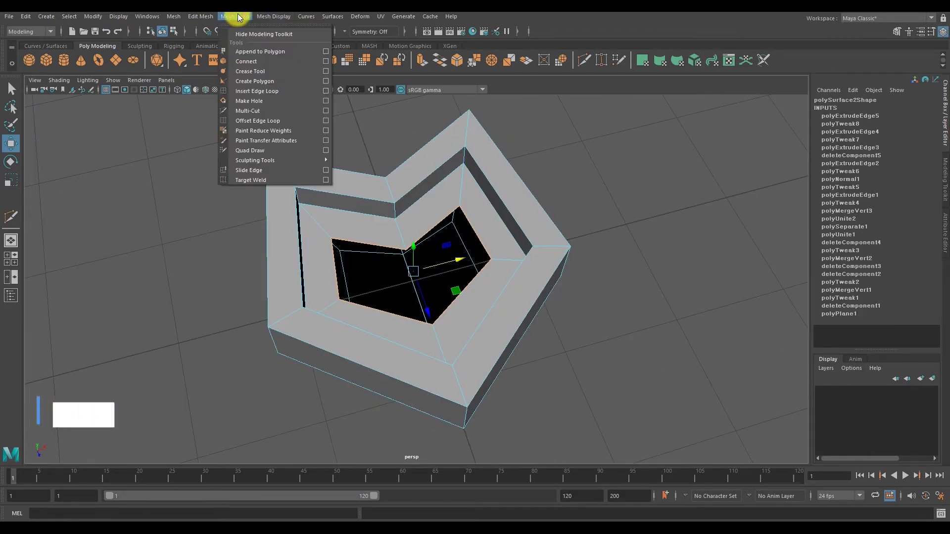
- Append two polygons across the tray's centre hole from its border edges
{"action": "left_click", "coordinate": [245, 52]}
{"action": "left_click", "coordinate": [371, 244]}
{"action": "left_click", "coordinate": [339, 265]}
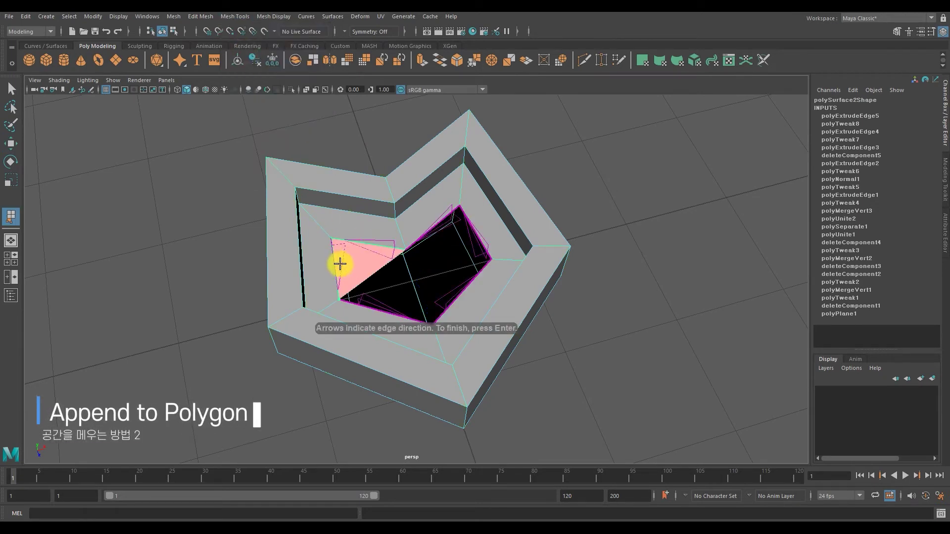
{"action": "left_click", "coordinate": [385, 312]}
{"action": "key", "text": "Return"}
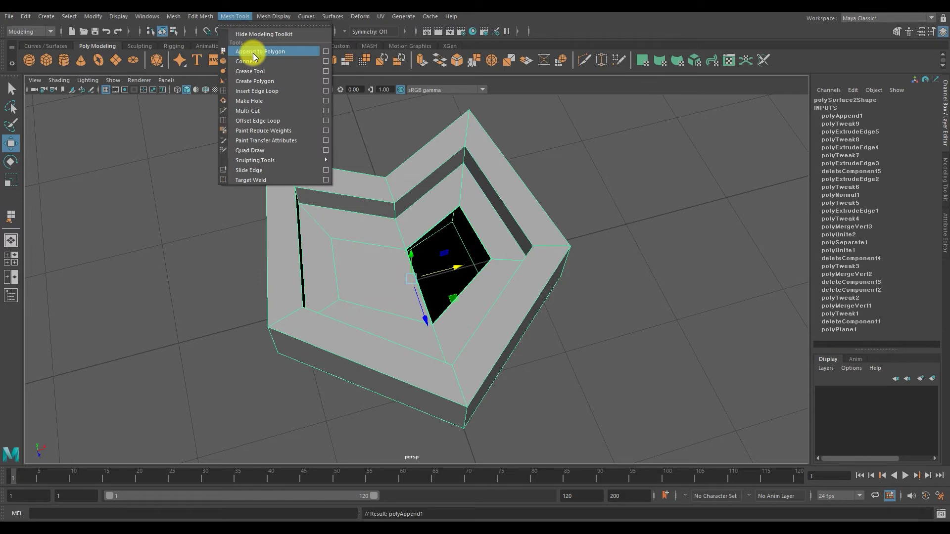
{"action": "left_click", "coordinate": [252, 52]}
{"action": "left_click", "coordinate": [414, 269]}
{"action": "left_click", "coordinate": [478, 234]}
{"action": "key", "text": "Return"}
- Preview smoothing in the top view and slightly rescale the top-centre vertices
{"action": "key", "text": "w"}
{"action": "mouse_move", "coordinate": [441, 220]}
{"action": "left_mouse_down", "text": "alt"}
{"action": "mouse_move", "coordinate": [399, 207]}
{"action": "mouse_move", "coordinate": [329, 291]}
{"action": "left_mouse_up", "text": "alt"}
{"action": "key", "text": "space"}
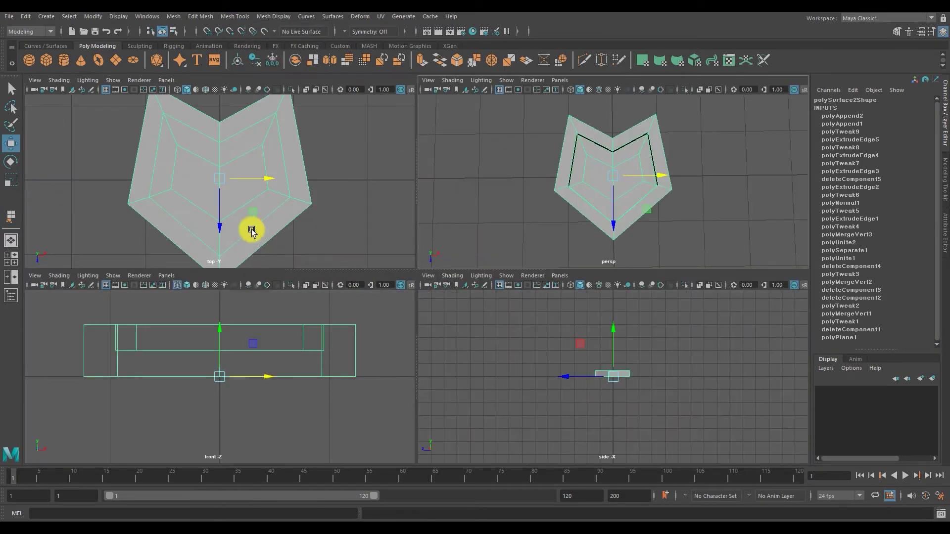
{"action": "key", "text": "space"}
{"action": "scroll", "coordinate": [347, 238], "scroll_direction": "down", "scroll_amount": 3}
{"action": "scroll", "coordinate": [386, 250], "scroll_direction": "up", "scroll_amount": 3}
{"action": "key", "text": "3"}
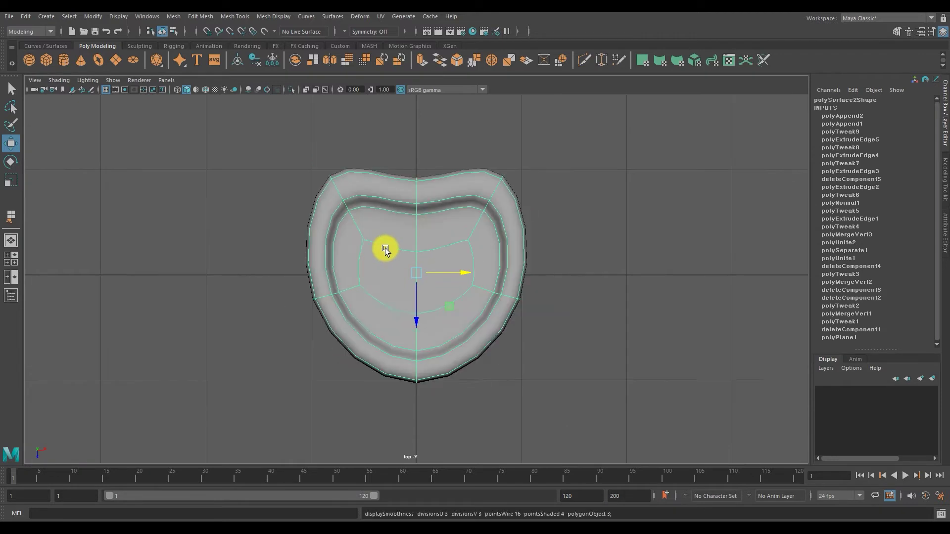
{"action": "right_click_drag", "start_coordinate": [442, 268], "coordinate": [377, 250]}
{"action": "key", "text": "r"}
{"action": "left_click_drag", "start_coordinate": [532, 284], "coordinate": [305, 307]}
{"action": "mouse_move", "coordinate": [400, 165]}
{"action": "left_mouse_down"}
{"action": "mouse_move", "coordinate": [438, 208]}
{"action": "mouse_move", "coordinate": [510, 198]}
{"action": "mouse_move", "coordinate": [259, 284]}
{"action": "mouse_move", "coordinate": [393, 309]}
{"action": "mouse_move", "coordinate": [510, 361]}
{"action": "mouse_move", "coordinate": [428, 276]}
{"action": "mouse_move", "coordinate": [375, 376]}
{"action": "mouse_move", "coordinate": [393, 293]}
{"action": "mouse_move", "coordinate": [377, 257]}
{"action": "mouse_move", "coordinate": [445, 273]}
{"action": "left_mouse_up"}
{"action": "key", "text": "space"}
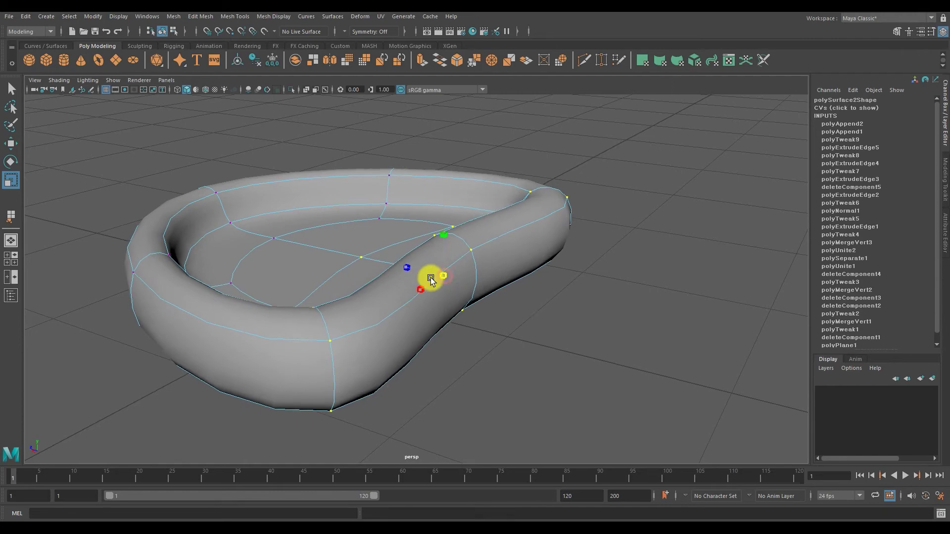
{"action": "key", "text": "1"}
{"action": "key", "text": "space"}
- Push the two top-centre vertices slightly outward, then return to object mode in perspective
{"action": "key", "text": "3"}
{"action": "key", "text": "1"}
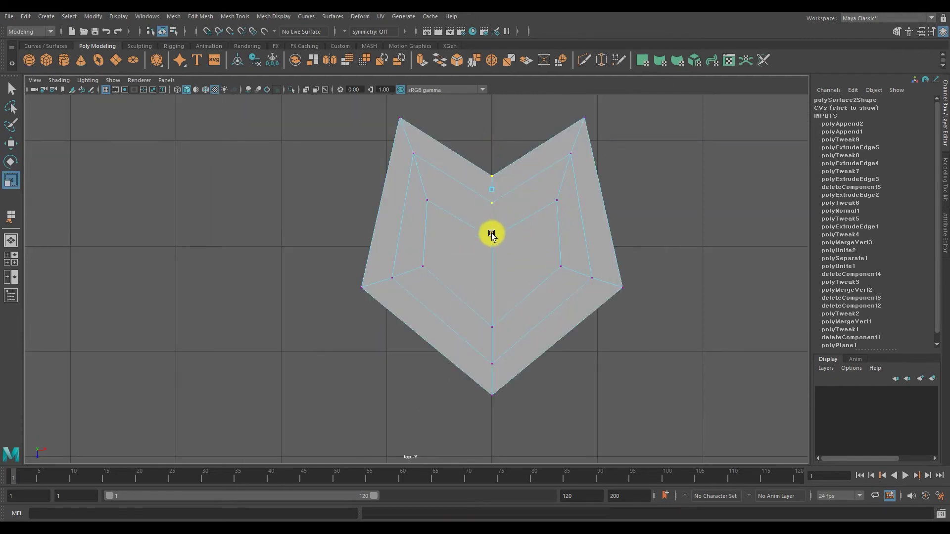
{"action": "left_click_drag", "start_coordinate": [535, 279], "coordinate": [540, 278]}
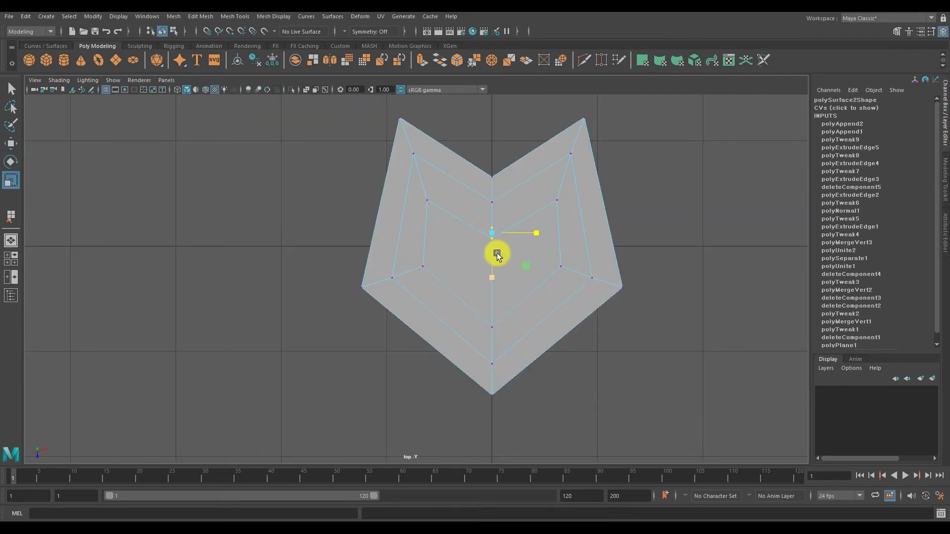
{"action": "key", "text": "w"}
{"action": "key", "text": "4"}
{"action": "key", "text": "5"}
{"action": "key", "text": "F8"}
{"action": "key", "text": "space"}
- Insert several edge loops around the tray's inner walls
{"action": "left_click", "coordinate": [235, 16]}
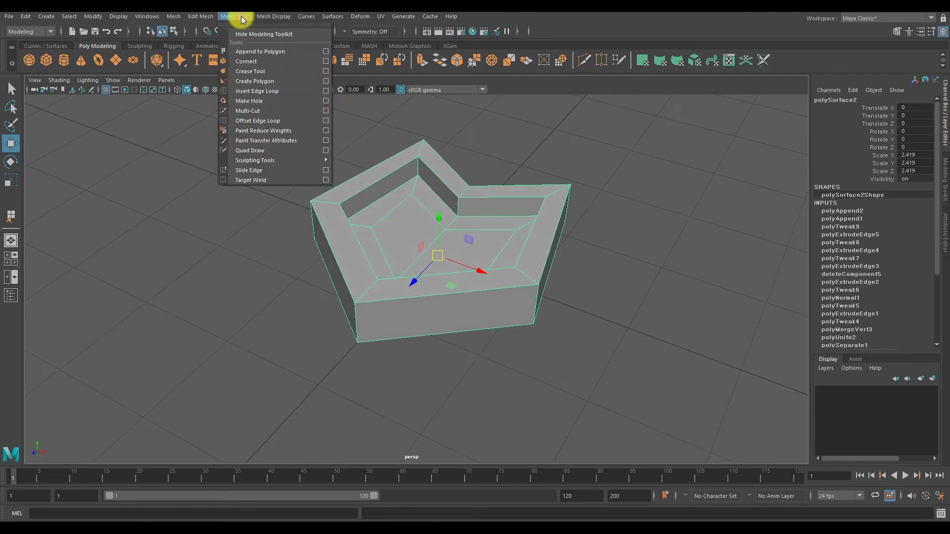
{"action": "left_click", "coordinate": [256, 91]}
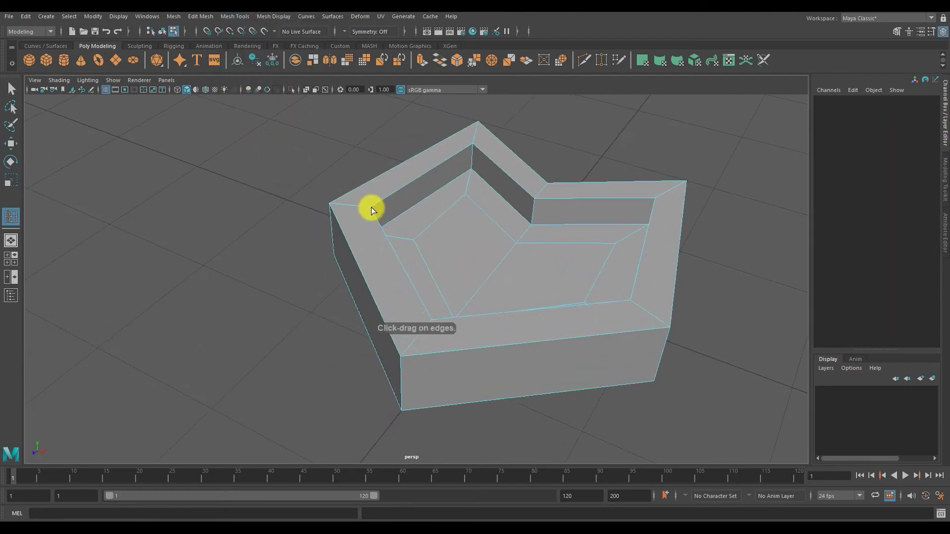
{"action": "left_click", "coordinate": [476, 177]}
{"action": "left_click_drag", "start_coordinate": [473, 148], "coordinate": [530, 153], "text": "alt"}
{"action": "left_click", "coordinate": [584, 197]}
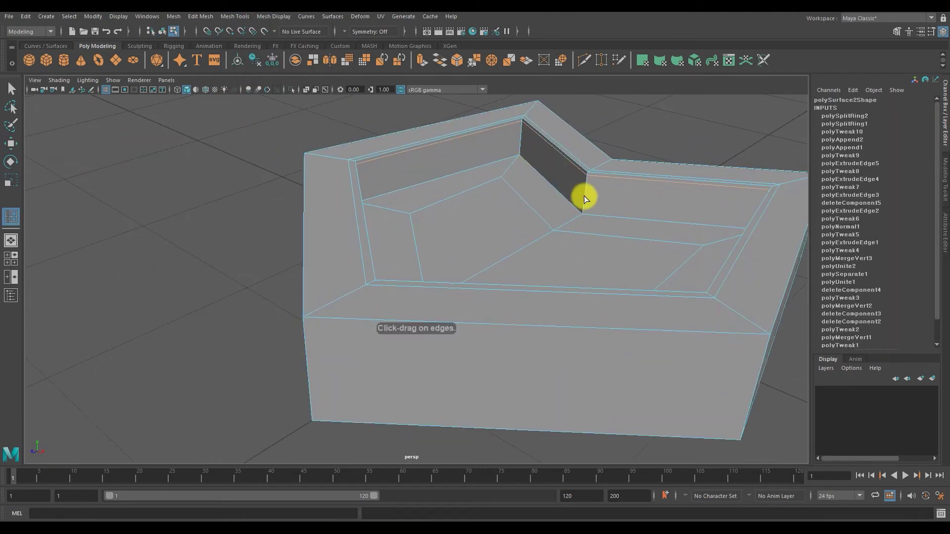
{"action": "left_click_drag", "start_coordinate": [584, 206], "coordinate": [324, 185], "text": "alt"}
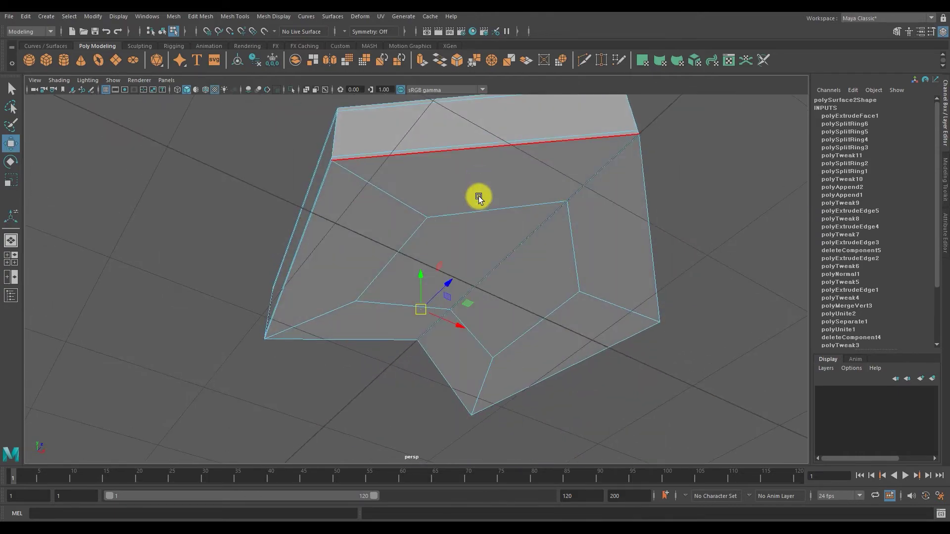
- Select the tray's lower faces, checking the selection in wireframe
{"action": "mouse_move", "coordinate": [479, 196]}
{"action": "left_mouse_down"}
{"action": "mouse_move", "coordinate": [514, 190]}
{"action": "mouse_move", "coordinate": [526, 205]}
{"action": "mouse_move", "coordinate": [510, 240]}
{"action": "mouse_move", "coordinate": [347, 149]}
{"action": "left_mouse_up"}
{"action": "key", "text": "4"}
{"action": "key", "text": "5"}
{"action": "left_click", "coordinate": [201, 16]}
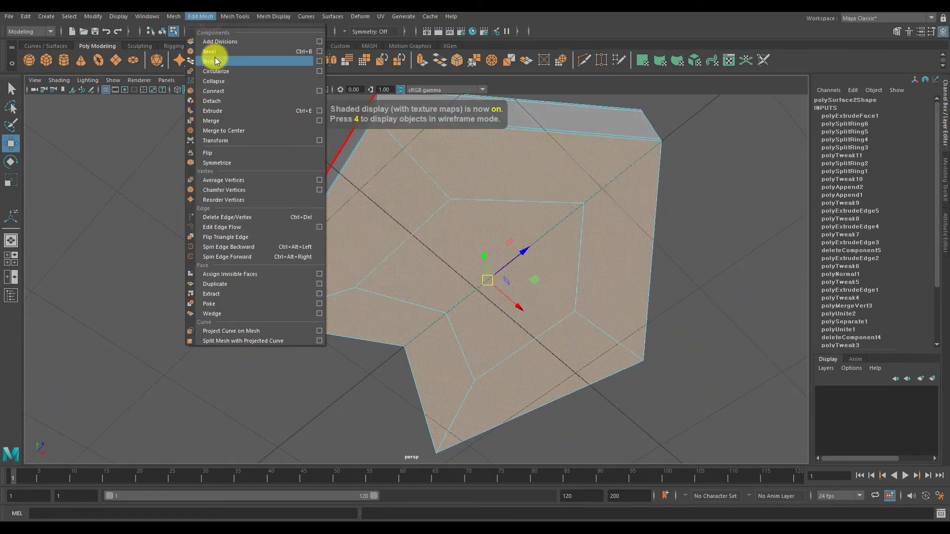
- Pull the V-corner vertex of the tray's bottom into place
{"action": "left_click", "coordinate": [228, 106]}
{"action": "mouse_move", "coordinate": [228, 106]}
{"action": "left_mouse_down", "text": "alt"}
{"action": "mouse_move", "coordinate": [407, 171]}
{"action": "mouse_move", "coordinate": [375, 171]}
{"action": "left_mouse_up", "text": "alt"}
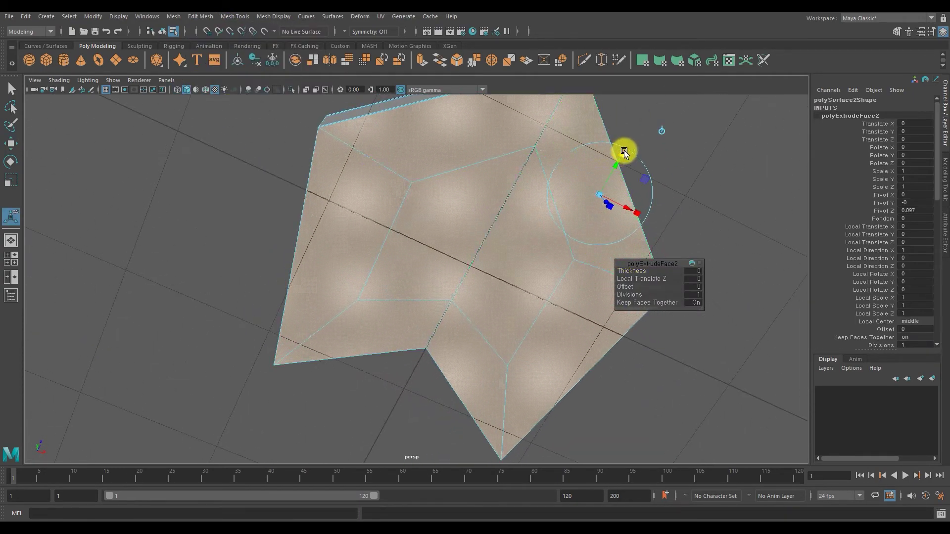
{"action": "mouse_move", "coordinate": [598, 194]}
{"action": "left_mouse_down", "text": "alt"}
{"action": "mouse_move", "coordinate": [462, 184]}
{"action": "mouse_move", "coordinate": [640, 200]}
{"action": "mouse_move", "coordinate": [486, 149]}
{"action": "mouse_move", "coordinate": [415, 161]}
{"action": "left_mouse_up", "text": "alt"}
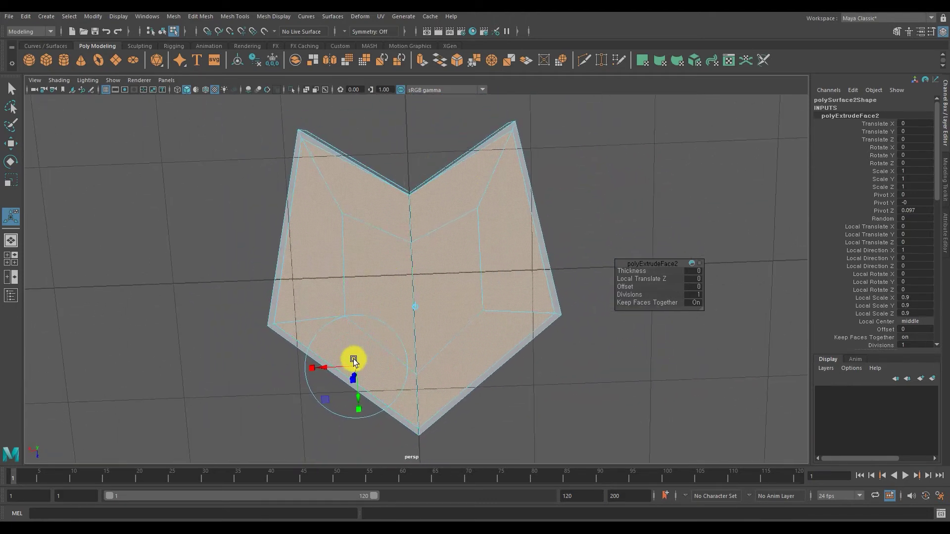
{"action": "left_click_drag", "start_coordinate": [356, 365], "coordinate": [388, 230], "text": "alt"}
{"action": "key", "text": "w"}
{"action": "scroll", "coordinate": [402, 277], "scroll_direction": "up", "scroll_amount": 3}
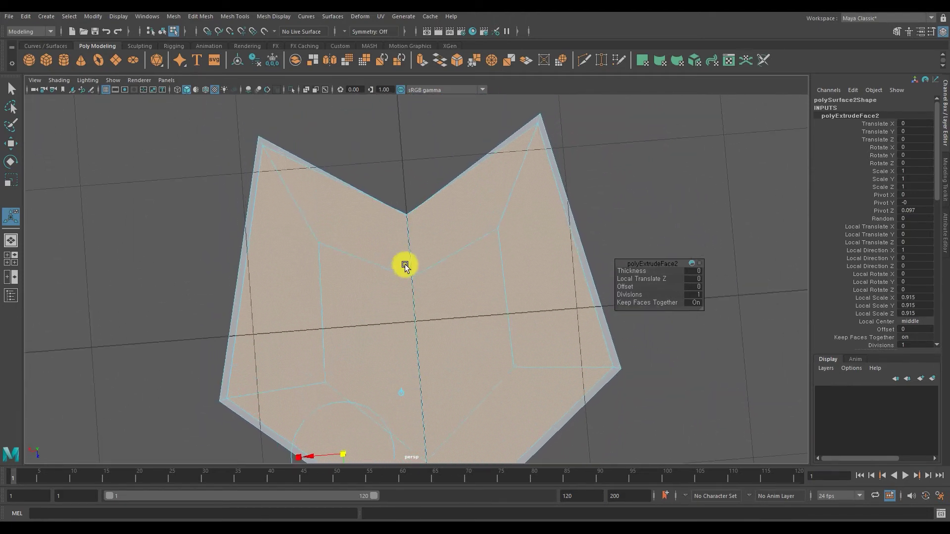
{"action": "scroll", "coordinate": [409, 277], "scroll_direction": "up", "scroll_amount": 3}
{"action": "key", "text": "F9"}
{"action": "scroll", "coordinate": [436, 219], "scroll_direction": "up", "scroll_amount": 4}
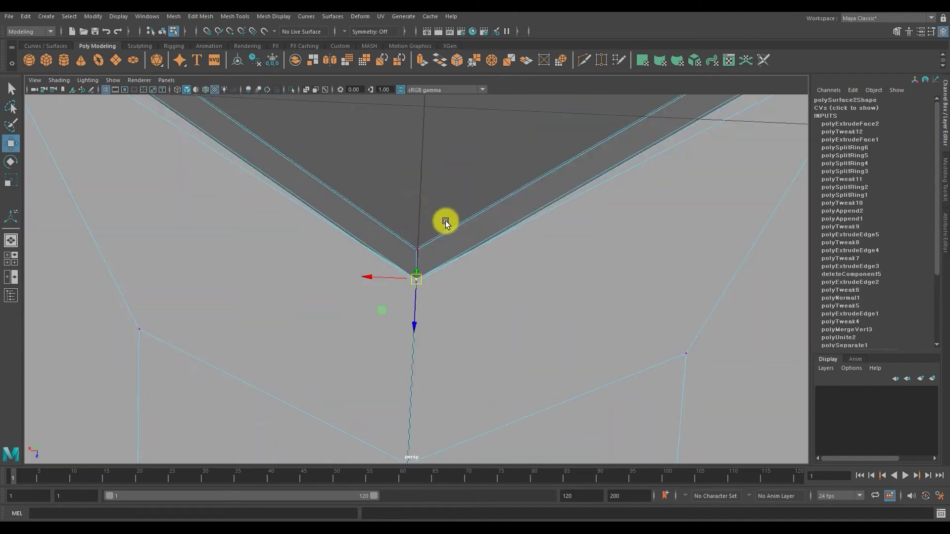
{"action": "left_click_drag", "start_coordinate": [416, 293], "coordinate": [442, 291]}
{"action": "scroll", "coordinate": [443, 291], "scroll_direction": "down", "scroll_amount": 5}
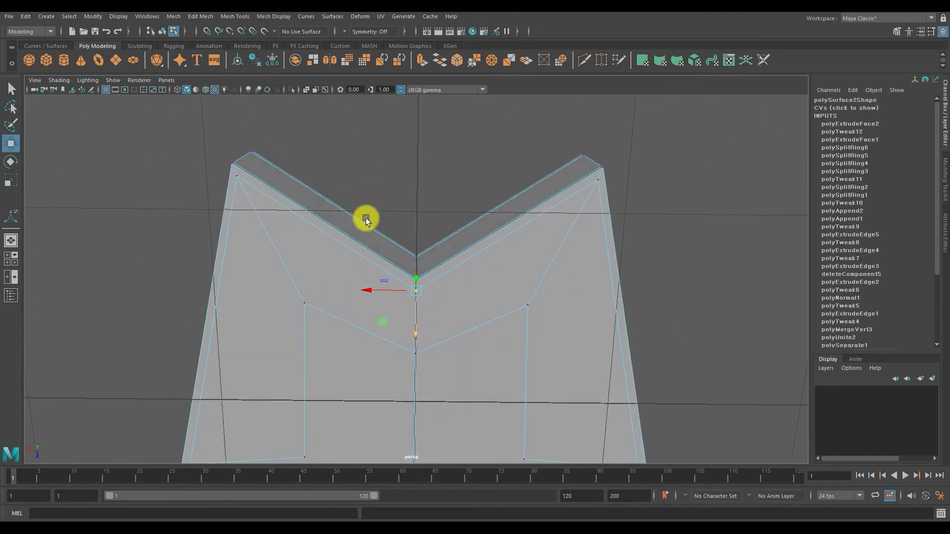
- Extrude the tray's inner floor faces a second time
{"action": "key", "text": "F11"}
{"action": "left_click_drag", "start_coordinate": [415, 315], "coordinate": [528, 248], "text": "alt"}
{"action": "left_click", "coordinate": [529, 249]}
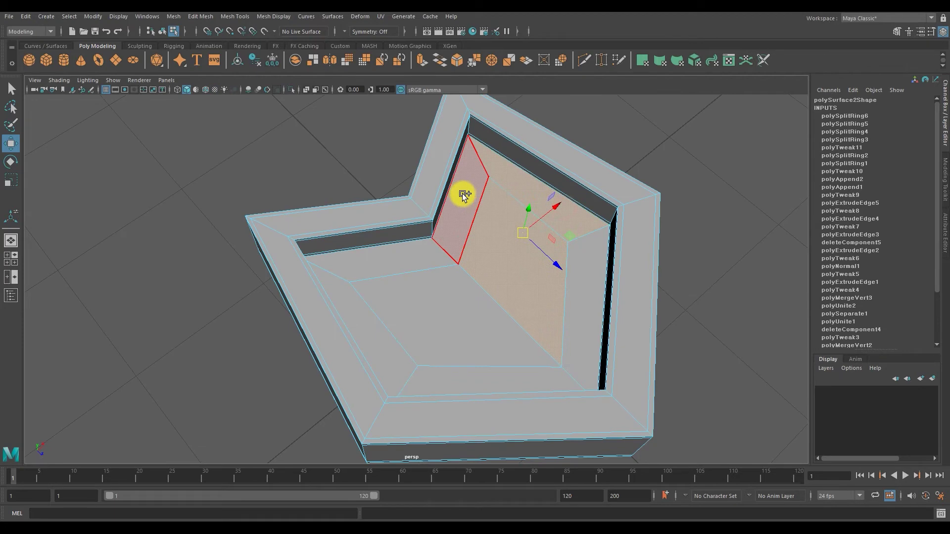
{"action": "left_click_drag", "start_coordinate": [465, 313], "coordinate": [371, 310], "text": "alt"}
{"action": "key", "text": "ctrl+e"}
{"action": "mouse_move", "coordinate": [445, 378]}
{"action": "left_mouse_down", "text": "alt"}
{"action": "mouse_move", "coordinate": [458, 252]}
{"action": "mouse_move", "coordinate": [460, 329]}
{"action": "left_mouse_up", "text": "alt"}
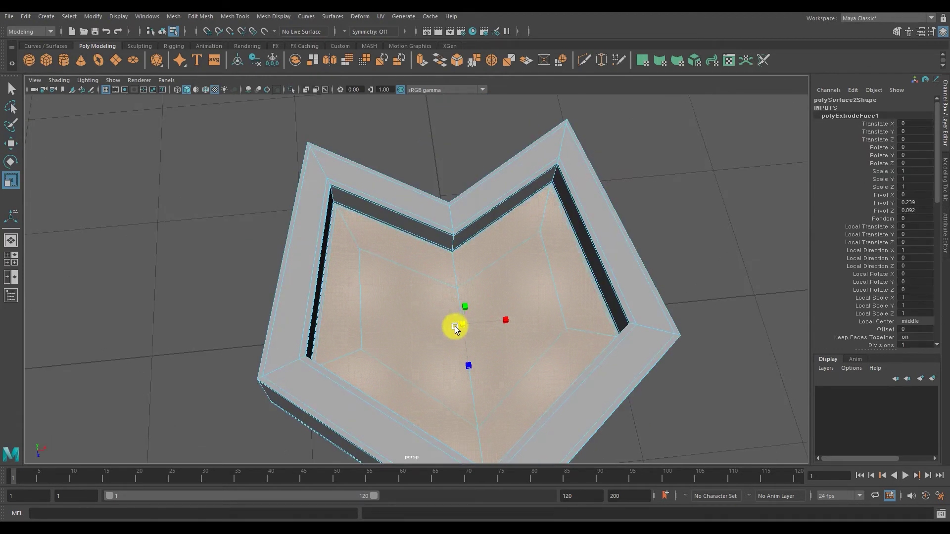
- Select the left and right edges of the V and move them
{"action": "mouse_move", "coordinate": [455, 328]}
{"action": "left_mouse_down", "text": "alt"}
{"action": "mouse_move", "coordinate": [503, 318]}
{"action": "mouse_move", "coordinate": [441, 333]}
{"action": "mouse_move", "coordinate": [464, 263]}
{"action": "left_mouse_up", "text": "alt"}
{"action": "right_click_drag", "start_coordinate": [464, 262], "coordinate": [487, 248]}
{"action": "left_click", "coordinate": [487, 248]}
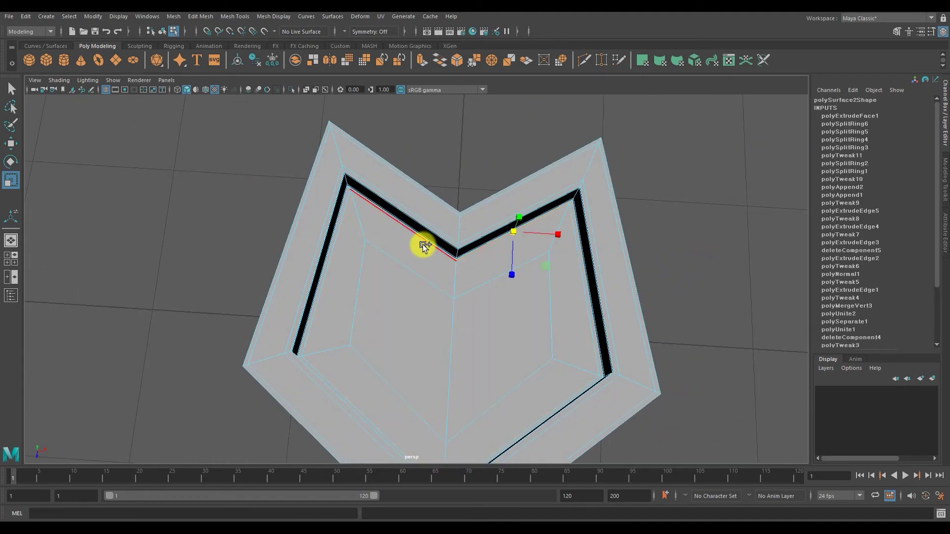
{"action": "left_click", "coordinate": [423, 244], "text": "shift"}
{"action": "key", "text": "w"}
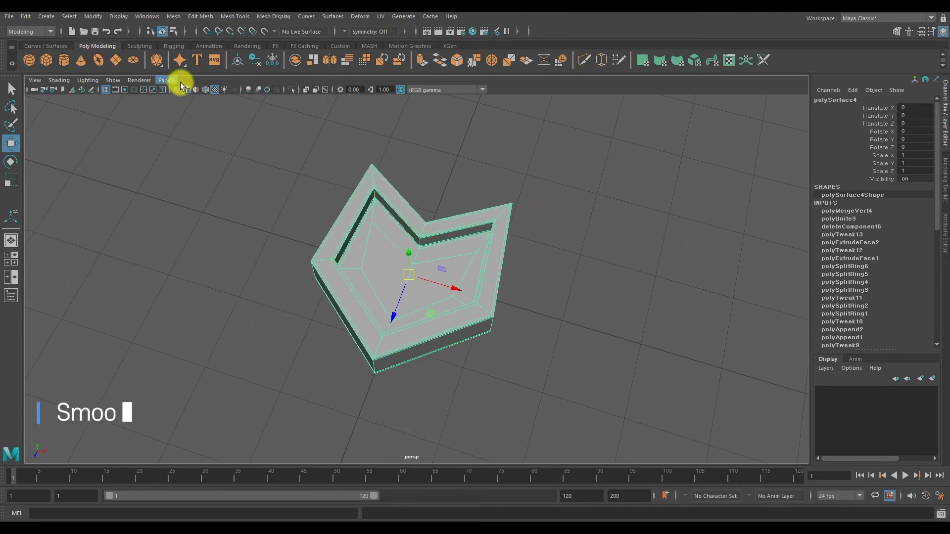
{"action": "left_click", "coordinate": [181, 85]}
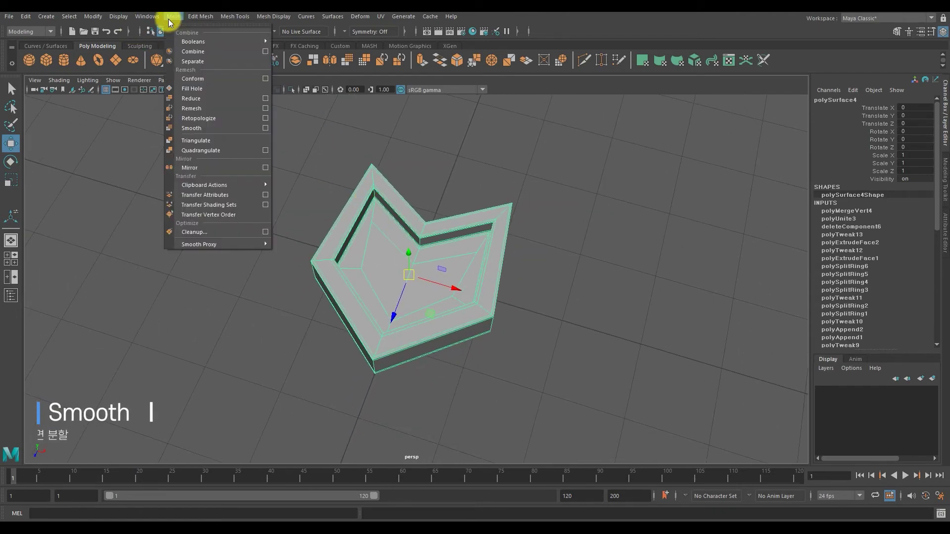
- Smooth the tray mesh, trying 3 divisions and undoing back
{"action": "left_click", "coordinate": [197, 130]}
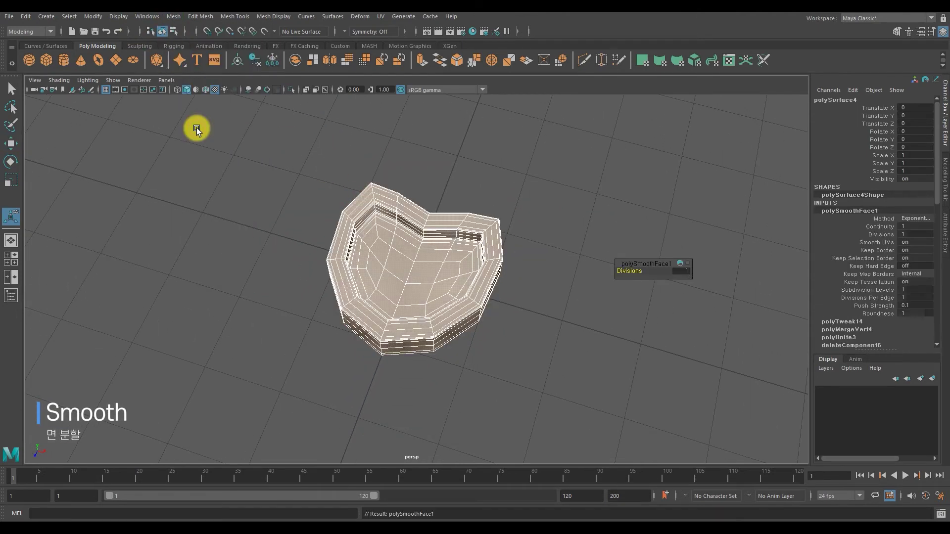
{"action": "left_click_drag", "start_coordinate": [427, 165], "coordinate": [403, 179], "text": "alt"}
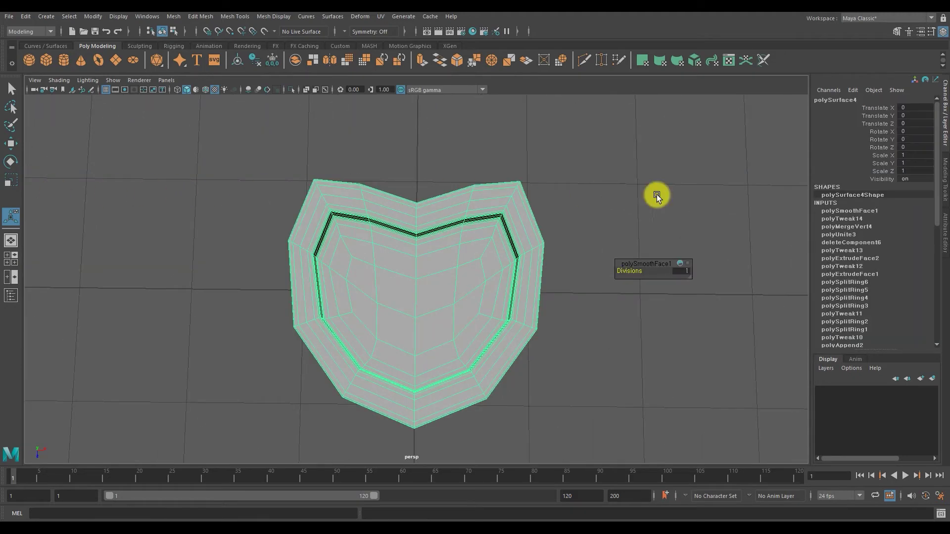
{"action": "left_click", "coordinate": [835, 211]}
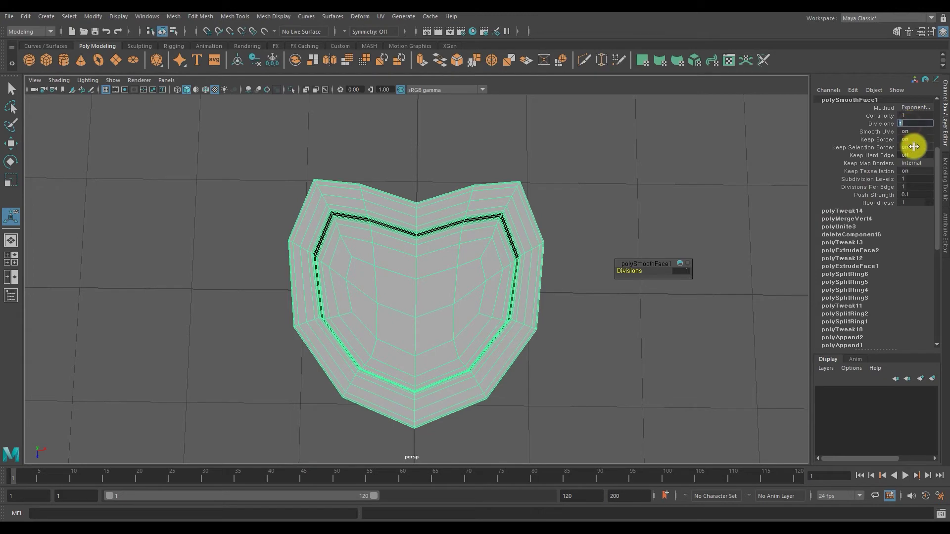
{"action": "type", "text": "3"}
{"action": "key", "text": "Return"}
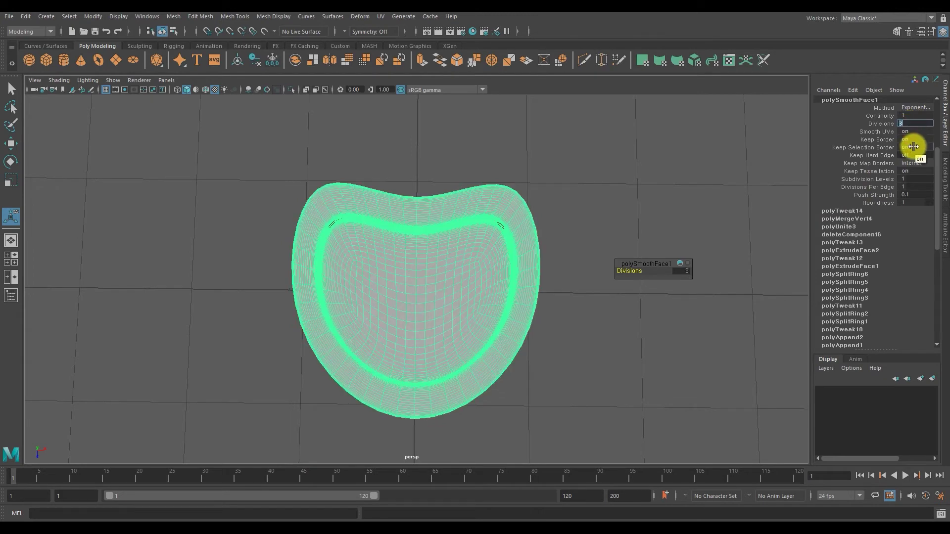
{"action": "key", "text": "ctrl+z"}
{"action": "left_click", "coordinate": [921, 32]}
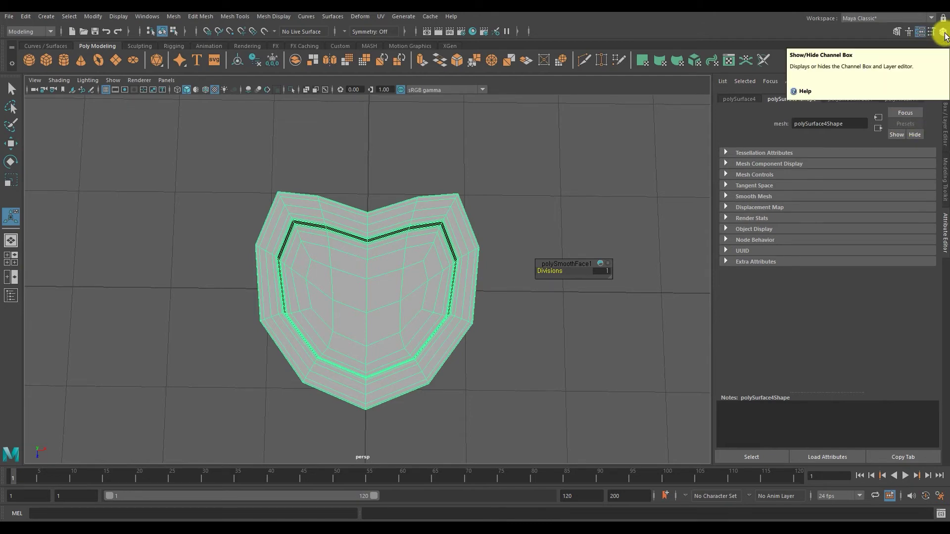
{"action": "left_click", "coordinate": [943, 33]}
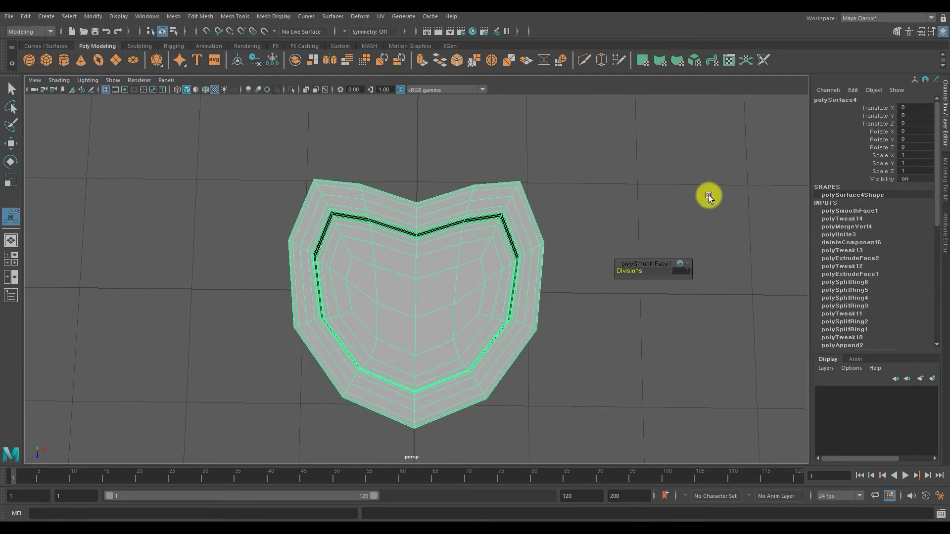
- Set polySmoothFace1 Divisions to 3, then 0, and finally 1
{"action": "left_click", "coordinate": [834, 212]}
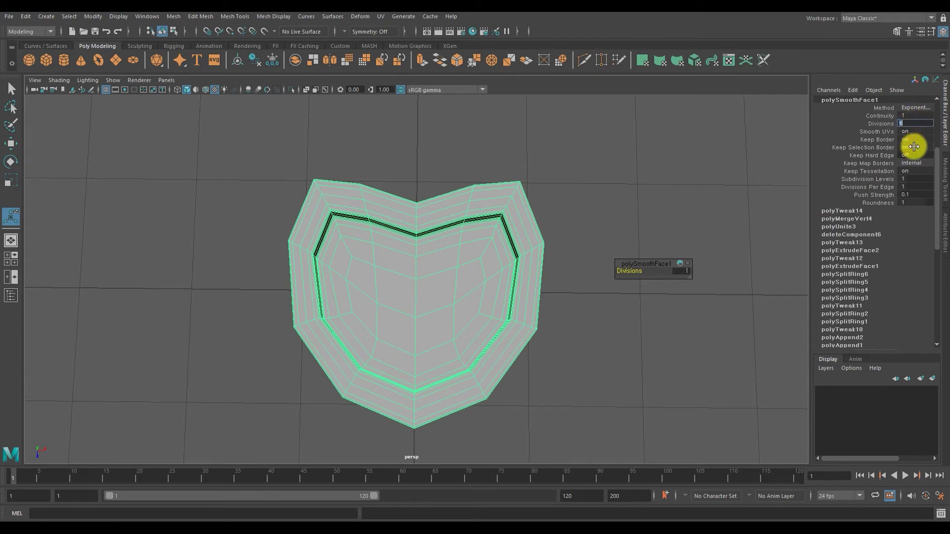
{"action": "type", "text": "3"}
{"action": "key", "text": "Return"}
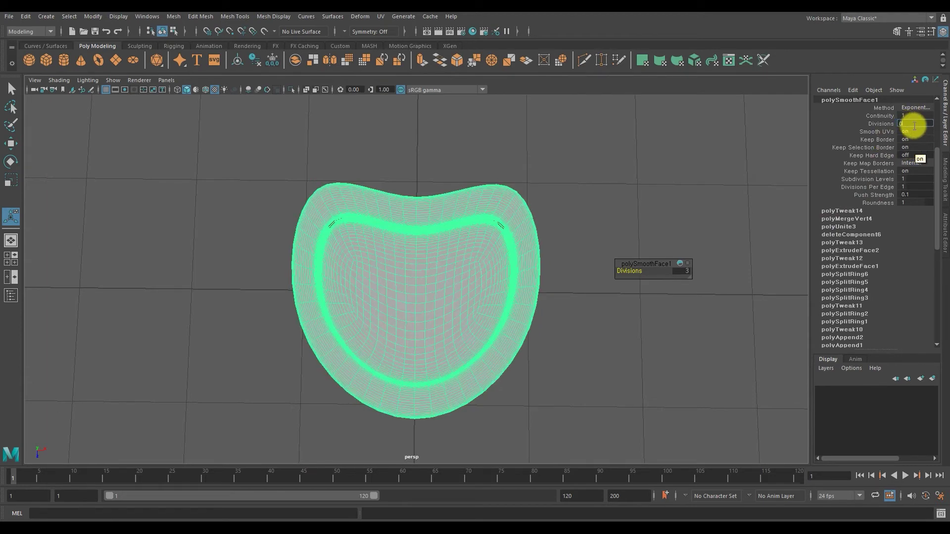
{"action": "key", "text": "Return"}
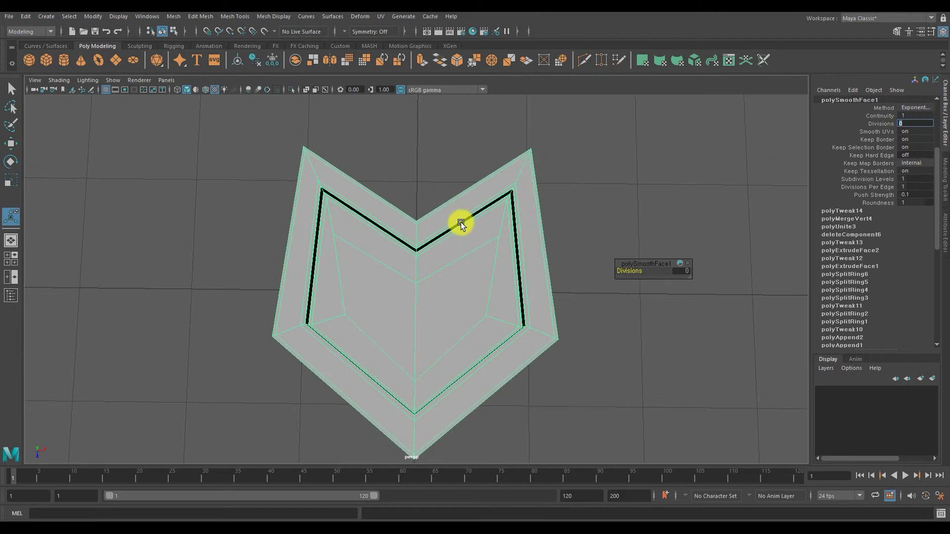
{"action": "type", "text": "1"}
{"action": "key", "text": "Return"}
{"action": "left_click", "coordinate": [25, 17]}
{"action": "mouse_move", "coordinate": [83, 133]}
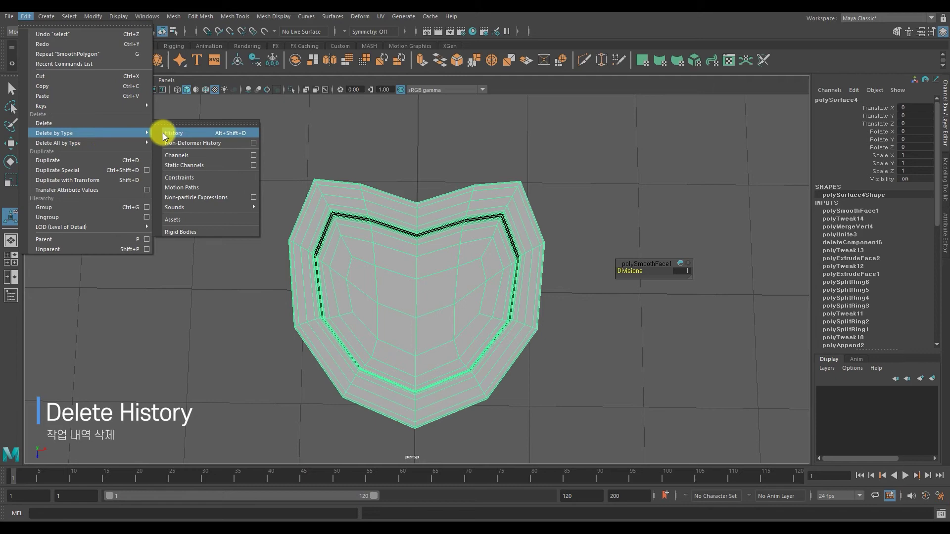
- Delete the tray's history, undo that, then duplicate the tray as polySurface5
{"action": "left_click", "coordinate": [166, 133]}
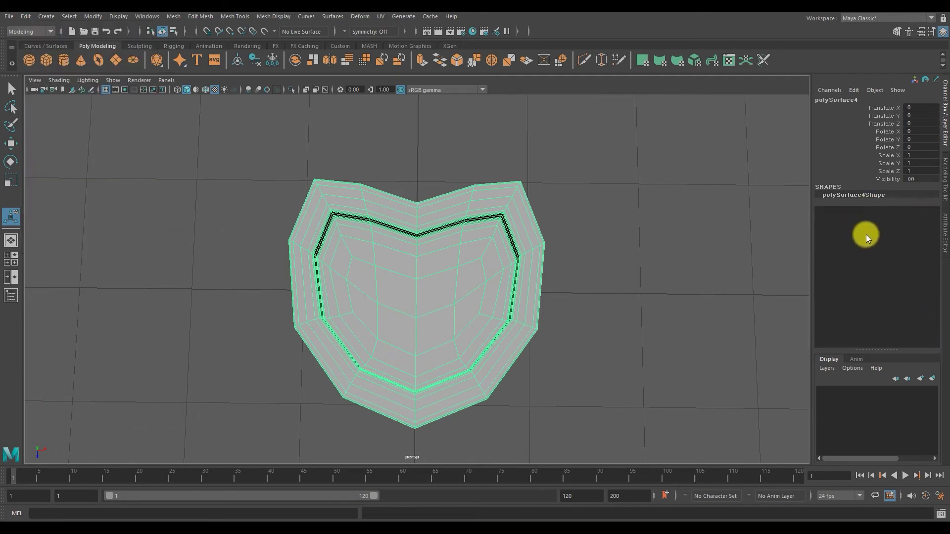
{"action": "key", "text": "ctrl+z"}
{"action": "key", "text": "ctrl+z"}
{"action": "left_click_drag", "start_coordinate": [201, 213], "coordinate": [144, 180], "text": "alt"}
{"action": "left_click", "coordinate": [261, 205]}
{"action": "left_click", "coordinate": [362, 245]}
{"action": "middle_click_drag", "start_coordinate": [277, 237], "coordinate": [214, 225], "text": "alt"}
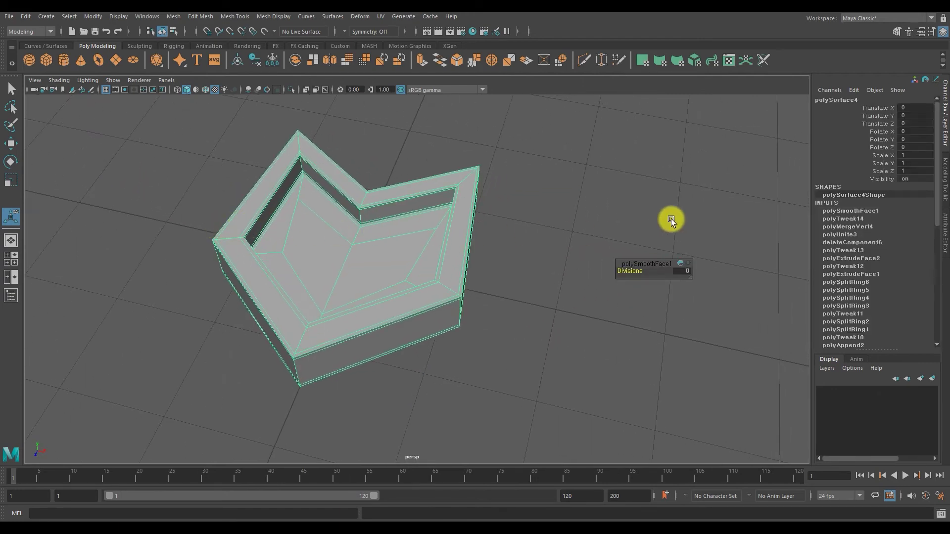
{"action": "key", "text": "ctrl+d"}
{"action": "scroll", "coordinate": [382, 225], "scroll_direction": "down", "scroll_amount": 5}
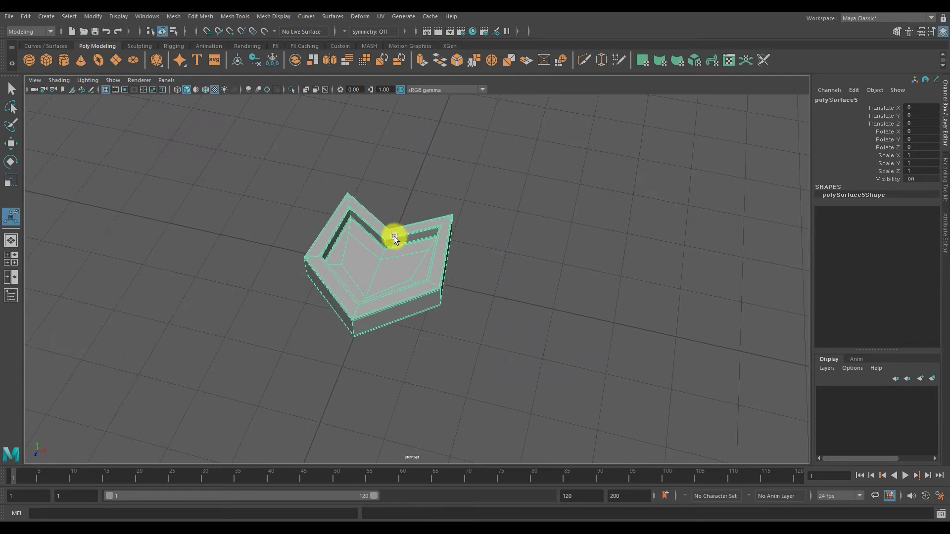
- Move the duplicate tray left to Translate X -2.663
{"action": "key", "text": "w"}
{"action": "left_click_drag", "start_coordinate": [412, 272], "coordinate": [286, 247]}
{"action": "left_click", "coordinate": [372, 248]}
{"action": "left_click", "coordinate": [263, 219]}
{"action": "left_click", "coordinate": [349, 238]}
{"action": "left_click", "coordinate": [270, 222]}
{"action": "middle_click_drag", "start_coordinate": [281, 209], "coordinate": [312, 221], "text": "alt"}
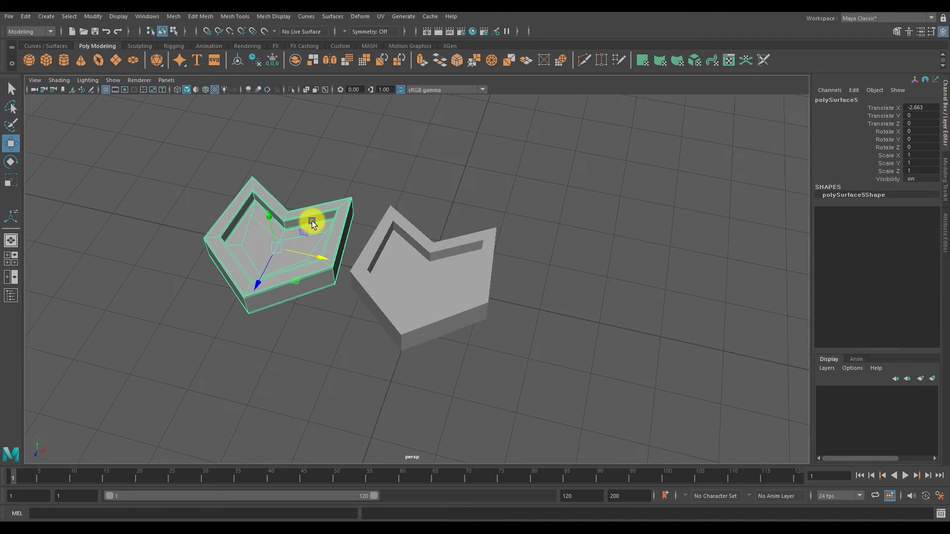
- Hide polySurface5, reselect it in the Outliner, and show it again
{"action": "left_click", "coordinate": [118, 17]}
{"action": "mouse_move", "coordinate": [149, 69]}
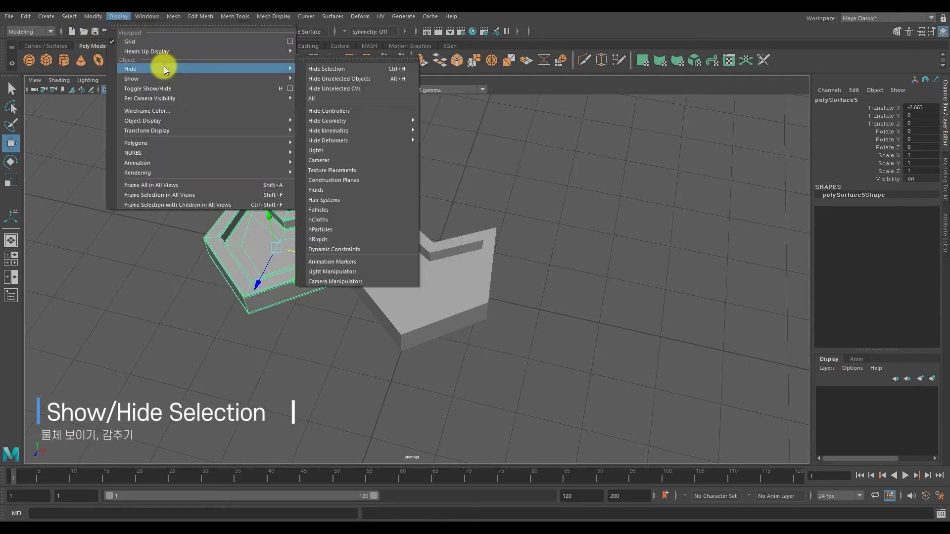
{"action": "left_click", "coordinate": [372, 70]}
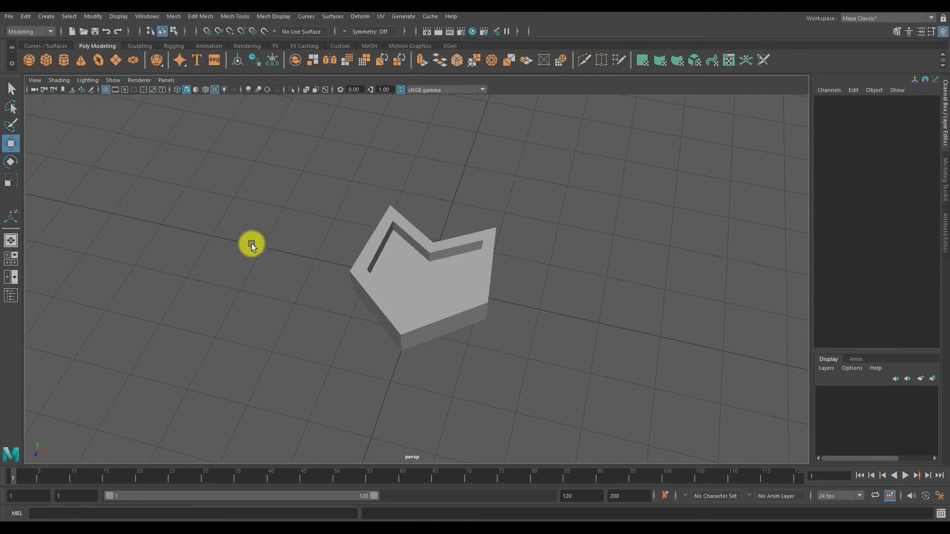
{"action": "left_click", "coordinate": [16, 297]}
{"action": "left_click", "coordinate": [63, 210]}
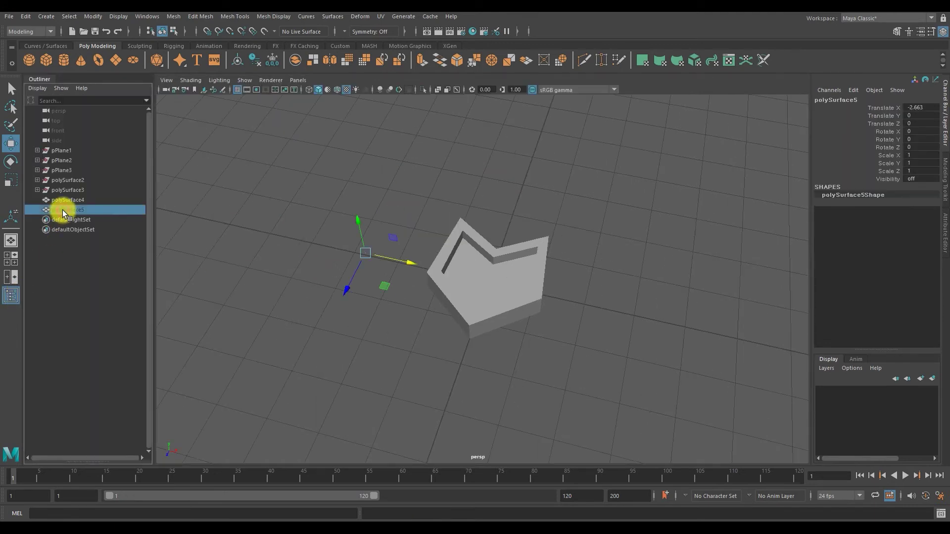
{"action": "left_click", "coordinate": [124, 17]}
{"action": "mouse_move", "coordinate": [132, 78]}
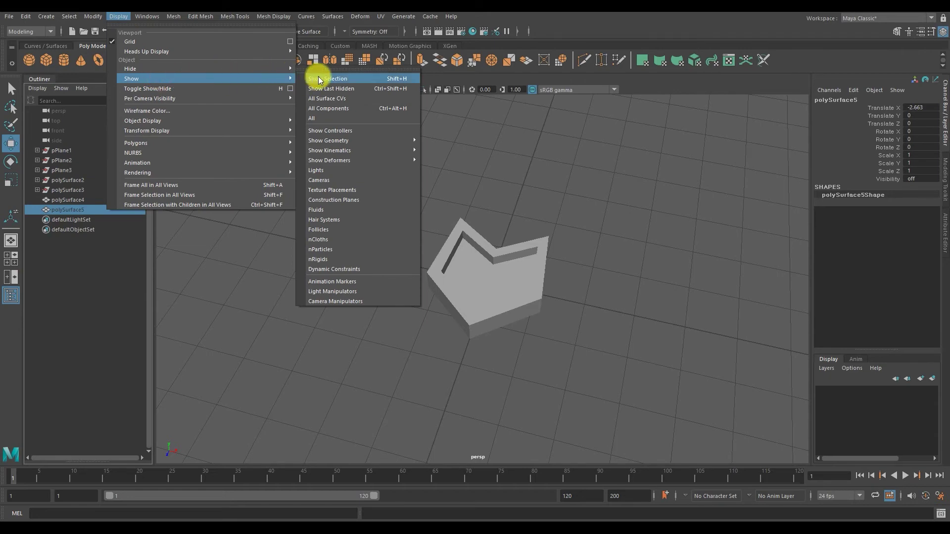
{"action": "left_click", "coordinate": [319, 77]}
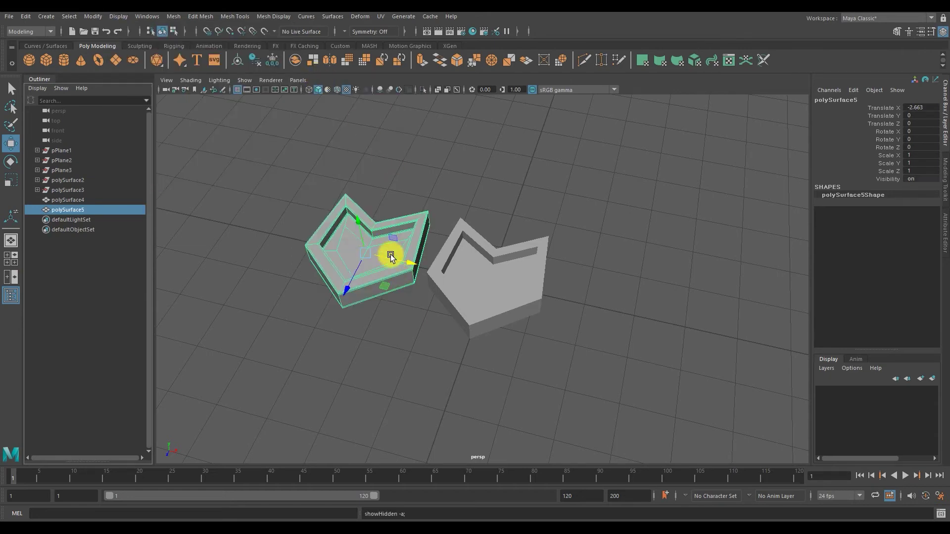
- Smooth the heart mesh and display it as wireframe
{"action": "left_click", "coordinate": [174, 16]}
{"action": "left_click", "coordinate": [203, 125]}
{"action": "key", "text": "6"}
{"action": "key", "text": "4"}
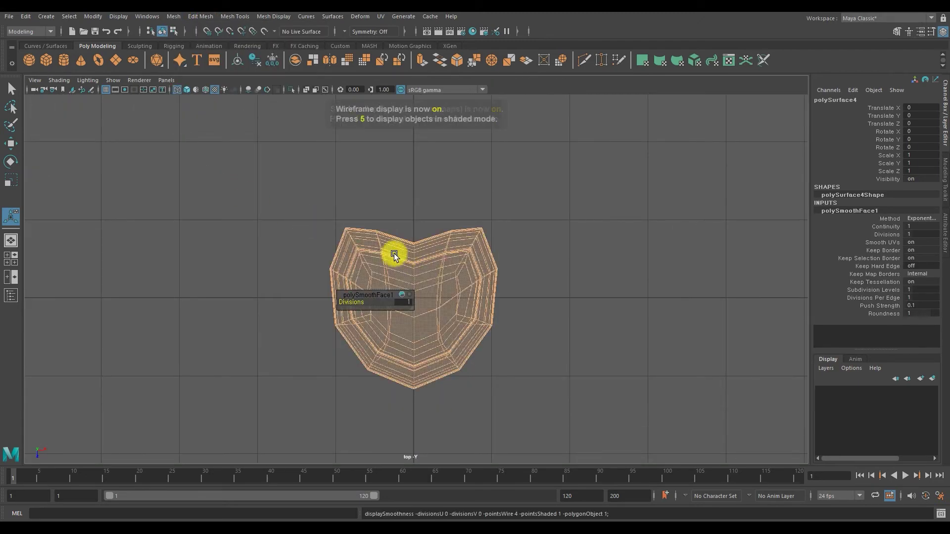
{"action": "key", "text": "F9"}
- Reshape the heart's vertices with Move and Rotate, previewing the smoothed shape
{"action": "scroll", "coordinate": [432, 229], "scroll_direction": "up", "scroll_amount": 2}
{"action": "left_click", "coordinate": [372, 215]}
{"action": "key", "text": "w"}
{"action": "key", "text": "e"}
{"action": "left_click", "coordinate": [372, 284]}
{"action": "scroll", "coordinate": [445, 279], "scroll_direction": "up", "scroll_amount": 3}
{"action": "scroll", "coordinate": [399, 271], "scroll_direction": "down", "scroll_amount": 3}
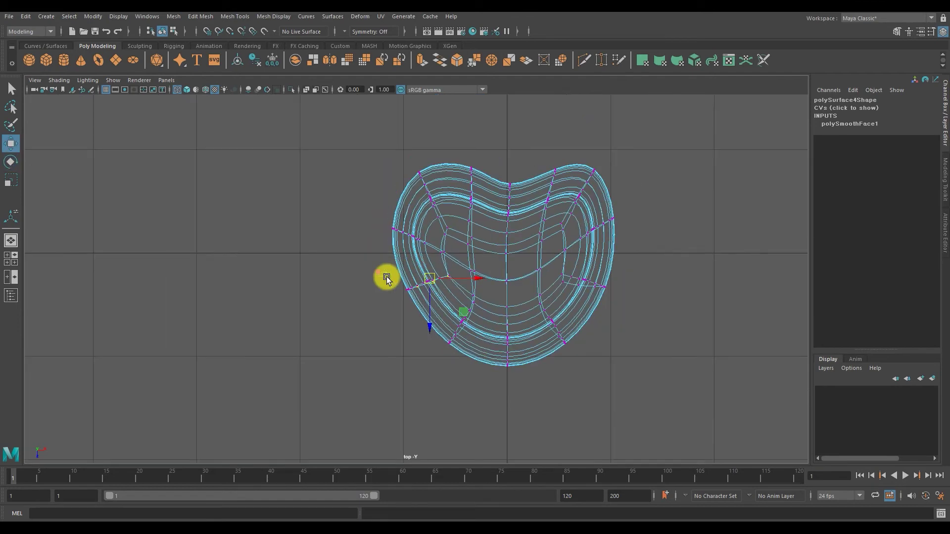
{"action": "left_click", "coordinate": [483, 218]}
{"action": "key", "text": "5"}
{"action": "scroll", "coordinate": [483, 218], "scroll_direction": "up", "scroll_amount": 2}
{"action": "key", "text": "w"}
{"action": "key", "text": "3"}
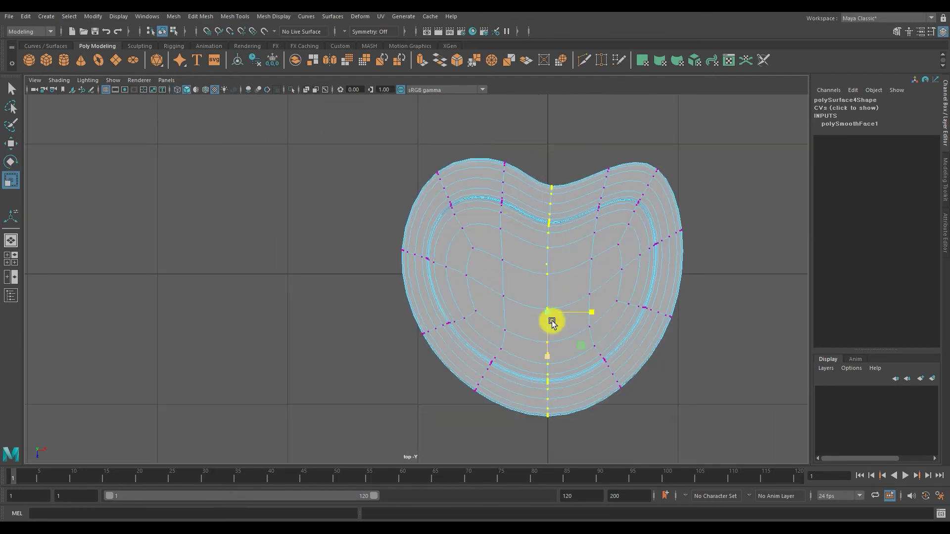
{"action": "key", "text": "1"}
- Delete the heart's right half, mirror the left half and combine both halves
{"action": "key", "text": "Delete"}
{"action": "scroll", "coordinate": [647, 314], "scroll_direction": "down", "scroll_amount": 2}
{"action": "left_click", "coordinate": [26, 16]}
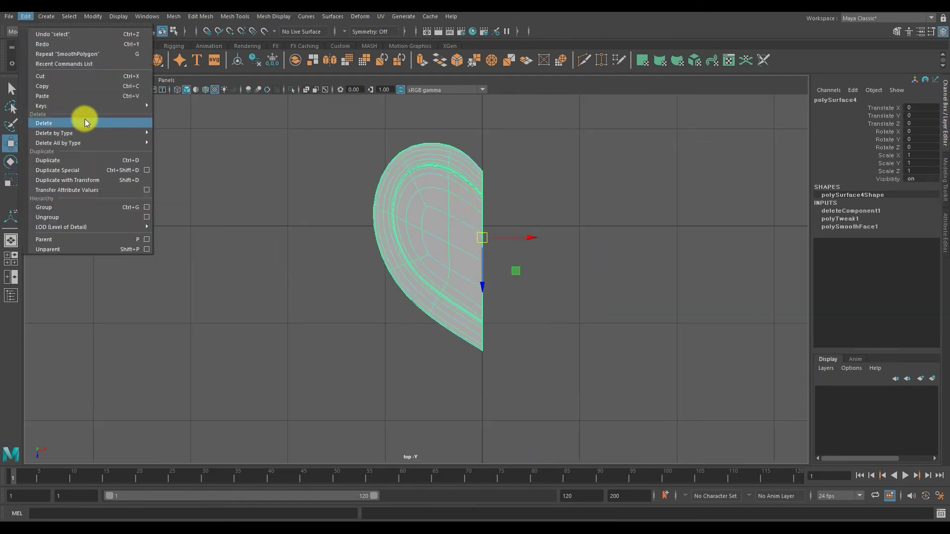
{"action": "left_click", "coordinate": [64, 95]}
{"action": "left_click", "coordinate": [173, 17]}
{"action": "left_click", "coordinate": [188, 52]}
- Merge the vertices along the heart's centre seam
{"action": "left_click_drag", "start_coordinate": [466, 149], "coordinate": [500, 356]}
{"action": "left_click", "coordinate": [200, 16]}
{"action": "left_click", "coordinate": [235, 121]}
{"action": "right_click", "coordinate": [488, 159]}
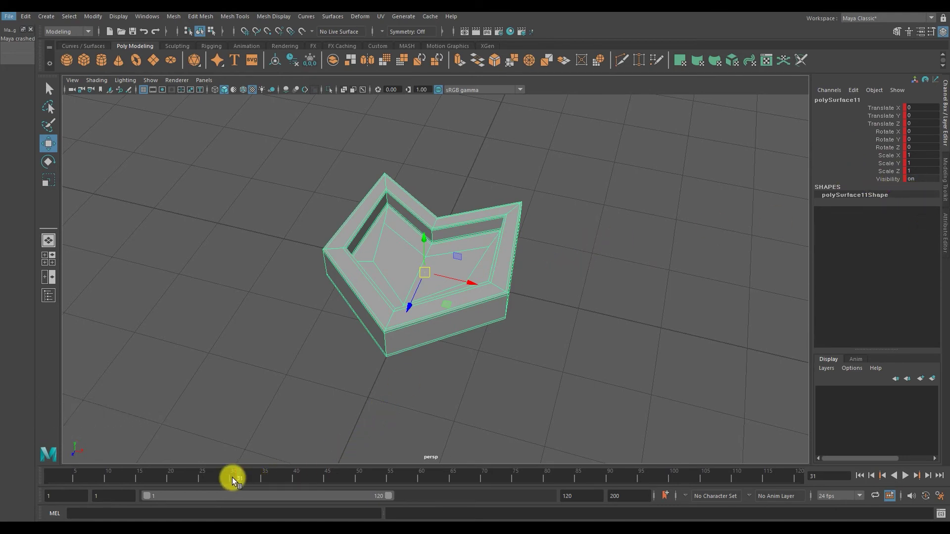
- Move, scale and rotate the tray at frame 71 and key it with S
{"action": "mouse_move", "coordinate": [284, 460]}
{"action": "left_mouse_down", "text": "alt"}
{"action": "mouse_move", "coordinate": [361, 335]}
{"action": "mouse_move", "coordinate": [353, 327]}
{"action": "left_mouse_up", "text": "alt"}
{"action": "left_click_drag", "start_coordinate": [253, 483], "coordinate": [383, 483]}
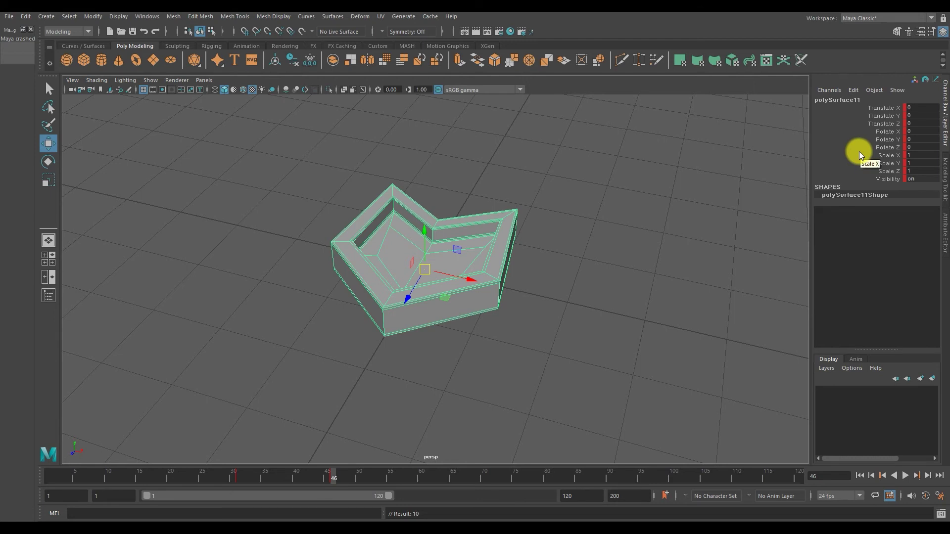
{"action": "left_click_drag", "start_coordinate": [430, 476], "coordinate": [493, 477]}
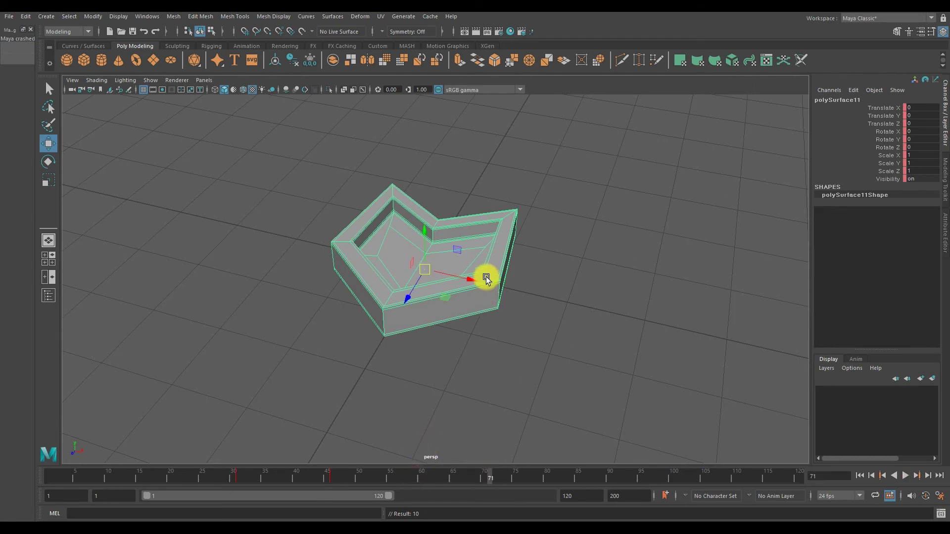
{"action": "mouse_move", "coordinate": [467, 281]}
{"action": "left_mouse_down"}
{"action": "mouse_move", "coordinate": [613, 299]}
{"action": "mouse_move", "coordinate": [354, 318]}
{"action": "mouse_move", "coordinate": [413, 310]}
{"action": "left_mouse_up"}
{"action": "key", "text": "r"}
{"action": "key", "text": "e"}
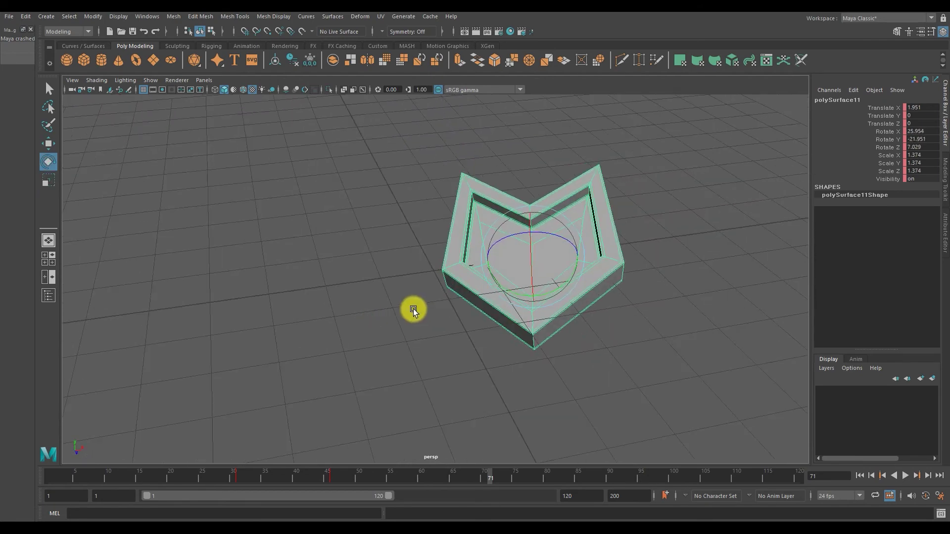
{"action": "key", "text": "s"}
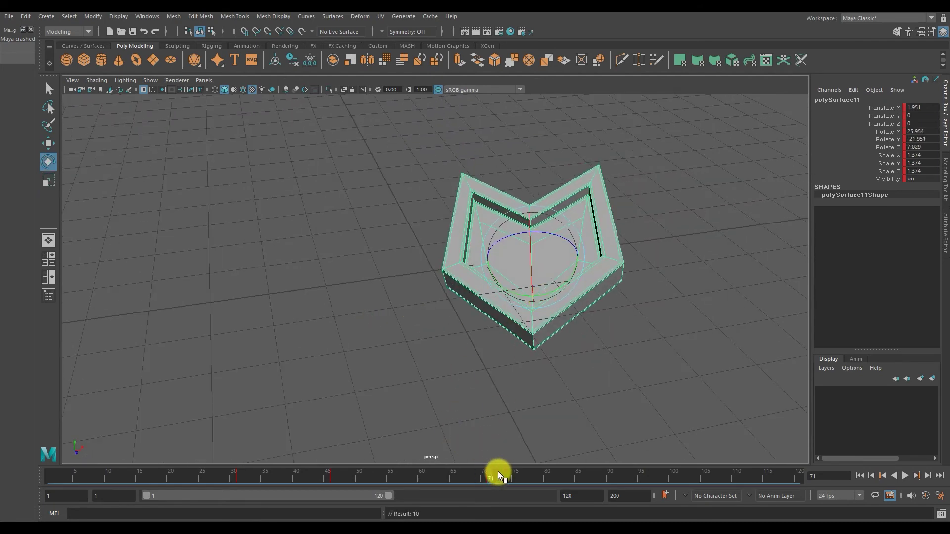
{"action": "mouse_move", "coordinate": [442, 476]}
{"action": "left_mouse_down"}
{"action": "mouse_move", "coordinate": [383, 475]}
{"action": "mouse_move", "coordinate": [442, 476]}
{"action": "left_mouse_up"}
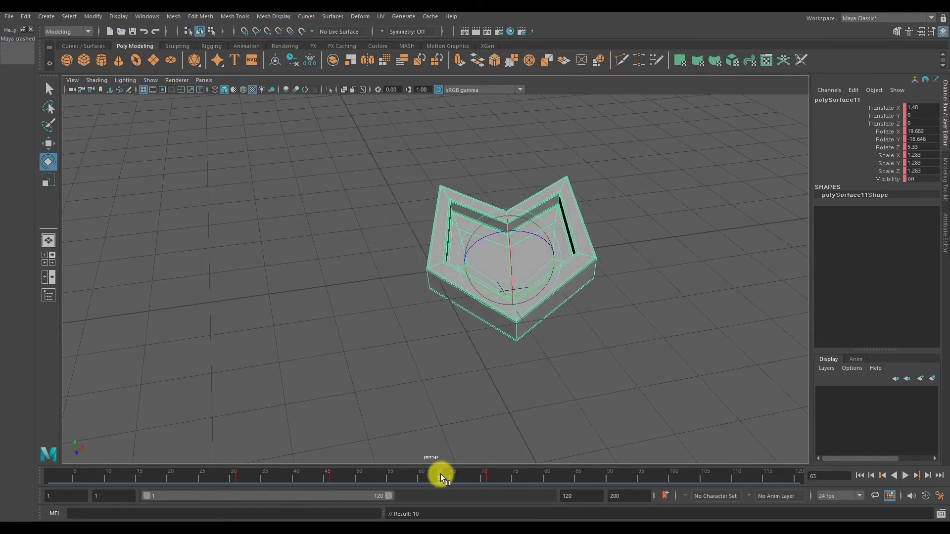
- Delete the timeline keys and reset the tray's transformations to defaults
{"action": "left_click_drag", "start_coordinate": [229, 476], "coordinate": [507, 477], "text": "shift"}
{"action": "right_click", "coordinate": [470, 476]}
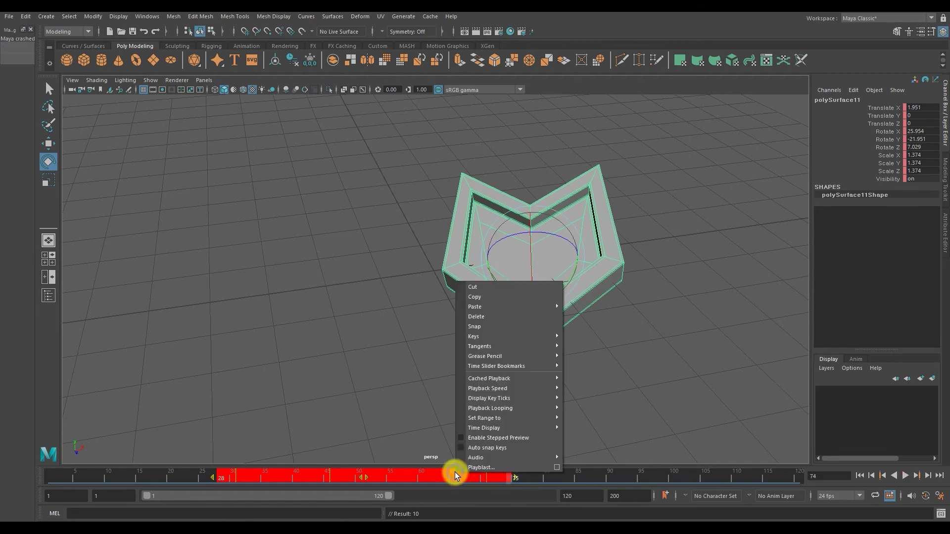
{"action": "left_click", "coordinate": [510, 317]}
{"action": "mouse_move", "coordinate": [510, 320]}
{"action": "left_mouse_down", "text": "alt"}
{"action": "mouse_move", "coordinate": [498, 340]}
{"action": "mouse_move", "coordinate": [335, 329]}
{"action": "mouse_move", "coordinate": [412, 341]}
{"action": "mouse_move", "coordinate": [377, 339]}
{"action": "left_mouse_up", "text": "alt"}
{"action": "left_click", "coordinate": [93, 16]}
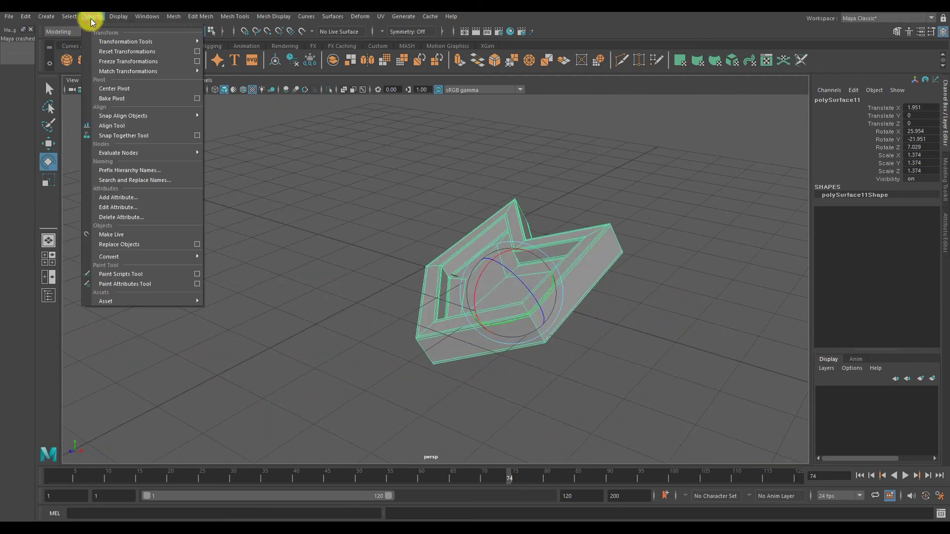
{"action": "left_click", "coordinate": [114, 51]}
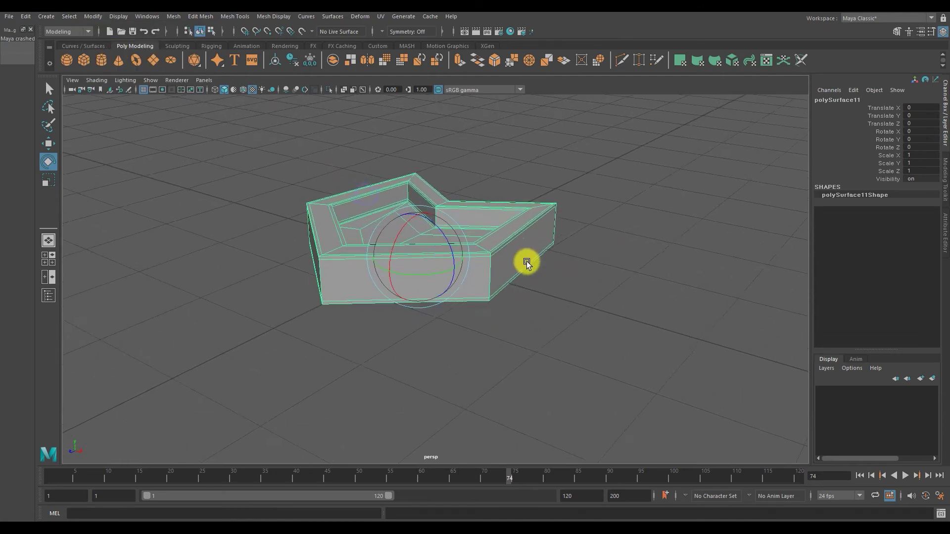
{"action": "left_click_drag", "start_coordinate": [527, 262], "coordinate": [620, 256], "text": "alt"}
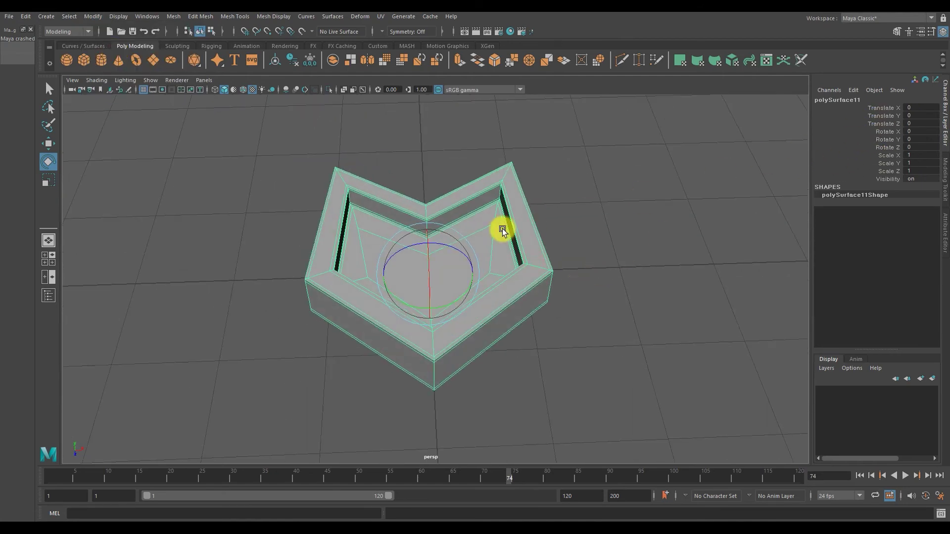
- Freeze the emblem box's transformations to zero translation and scale 1
{"action": "left_click", "coordinate": [592, 250]}
{"action": "left_click", "coordinate": [533, 254]}
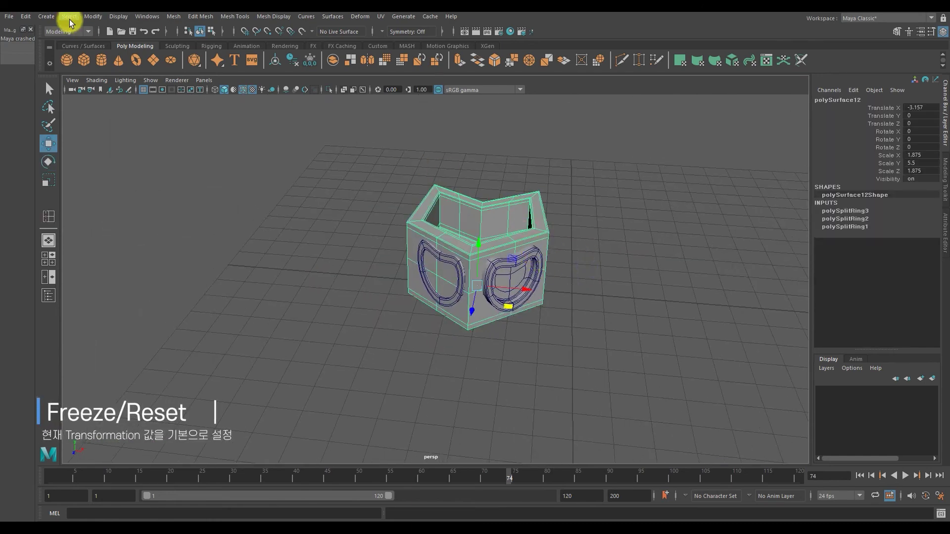
{"action": "left_click_drag", "start_coordinate": [339, 144], "coordinate": [599, 292]}
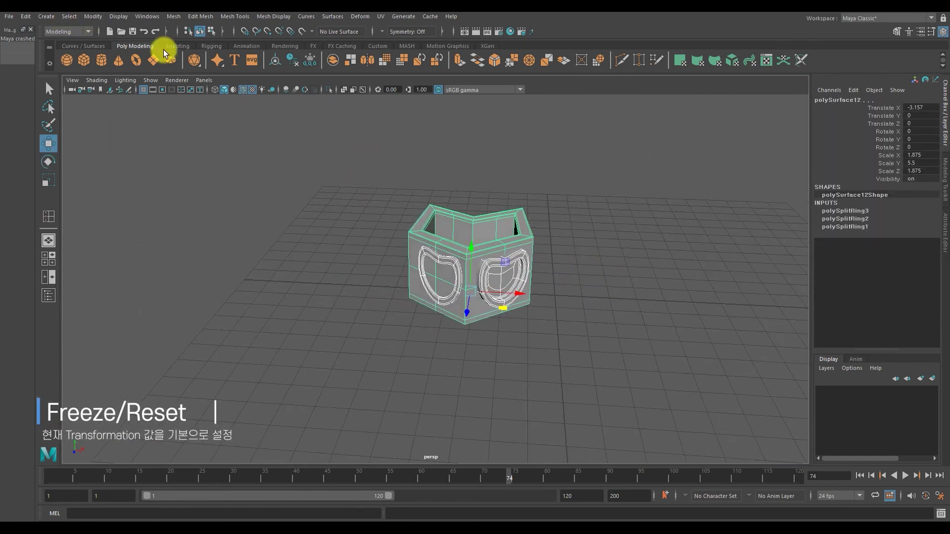
{"action": "left_click", "coordinate": [92, 16]}
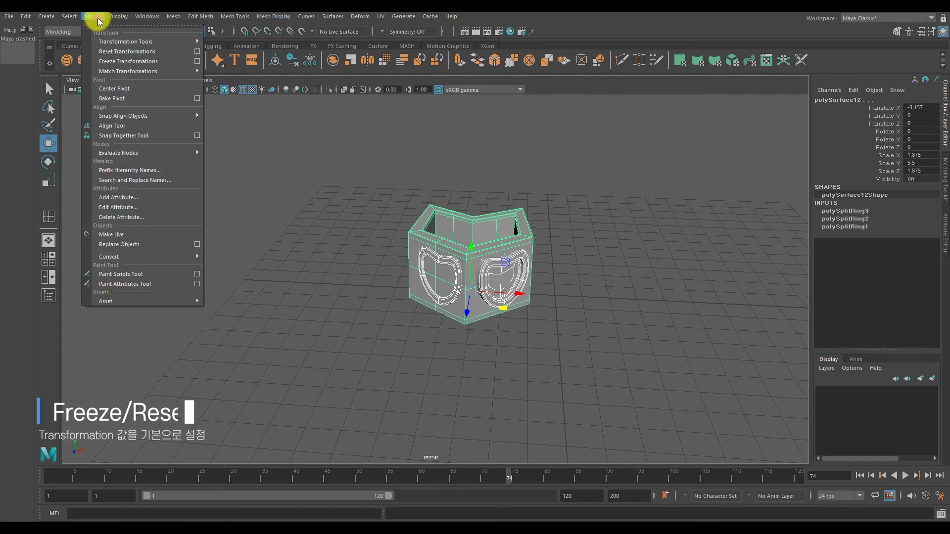
{"action": "left_click", "coordinate": [122, 63]}
{"action": "left_click", "coordinate": [685, 215]}
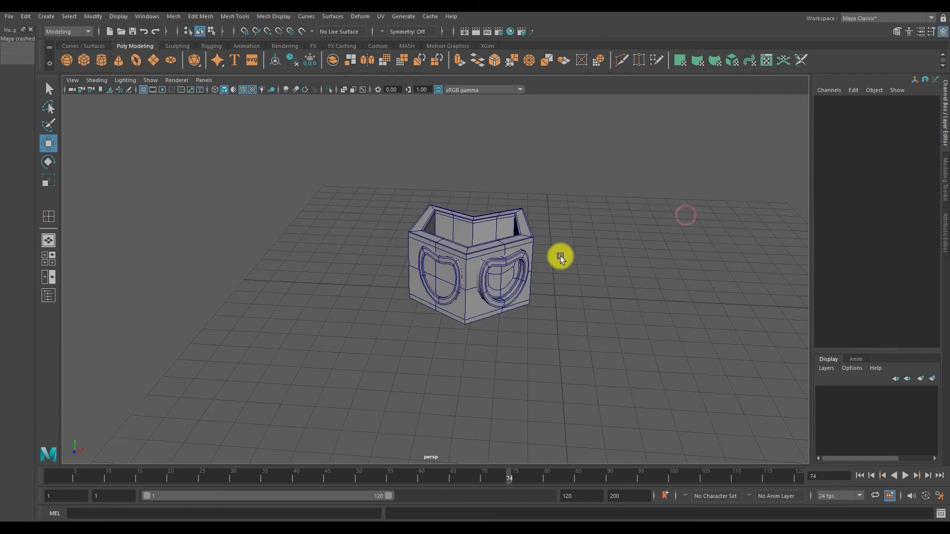
- Scale the heart emblem, then reset its transformations to defaults
{"action": "mouse_move", "coordinate": [548, 258]}
{"action": "left_mouse_down", "text": "alt"}
{"action": "mouse_move", "coordinate": [523, 261]}
{"action": "mouse_move", "coordinate": [700, 302]}
{"action": "left_mouse_up", "text": "alt"}
{"action": "left_click", "coordinate": [515, 298]}
{"action": "key", "text": "r"}
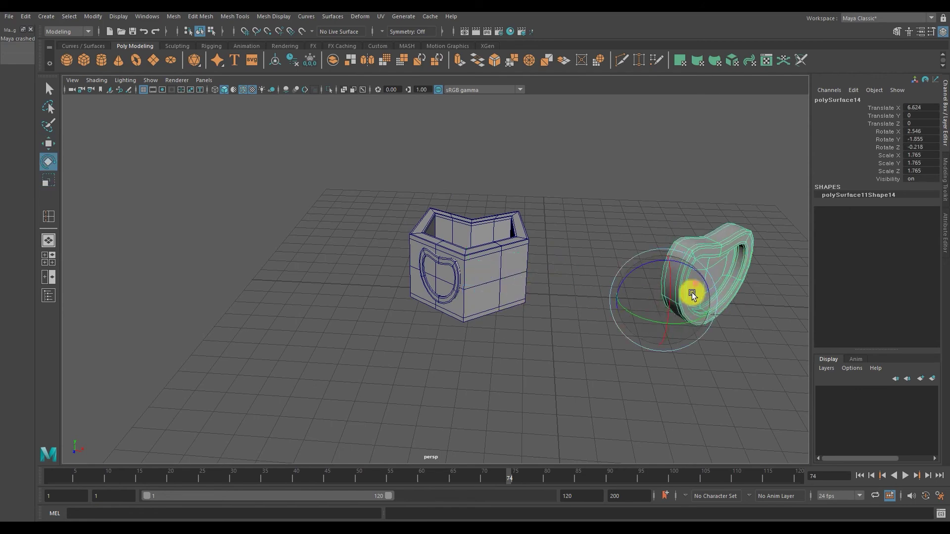
{"action": "left_click", "coordinate": [619, 214]}
{"action": "left_click_drag", "start_coordinate": [619, 214], "coordinate": [517, 188], "text": "alt"}
{"action": "left_click", "coordinate": [604, 240]}
{"action": "left_click", "coordinate": [109, 18]}
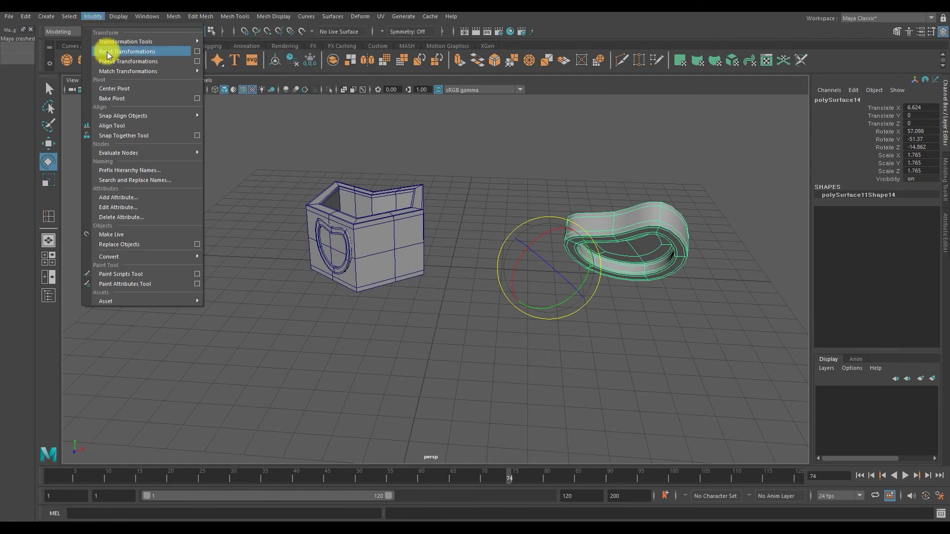
{"action": "left_click", "coordinate": [104, 50]}
{"action": "right_click_drag", "start_coordinate": [435, 212], "coordinate": [713, 245], "text": "alt"}
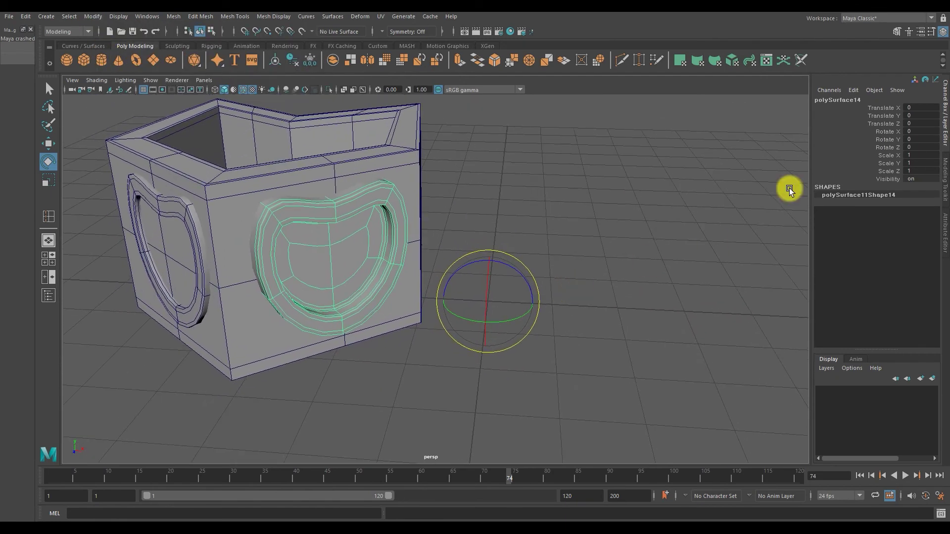
{"action": "left_click", "coordinate": [671, 169]}
{"action": "mouse_move", "coordinate": [670, 169]}
{"action": "left_mouse_down", "text": "alt"}
{"action": "mouse_move", "coordinate": [460, 157]}
{"action": "mouse_move", "coordinate": [493, 142]}
{"action": "mouse_move", "coordinate": [359, 145]}
{"action": "left_mouse_up", "text": "alt"}
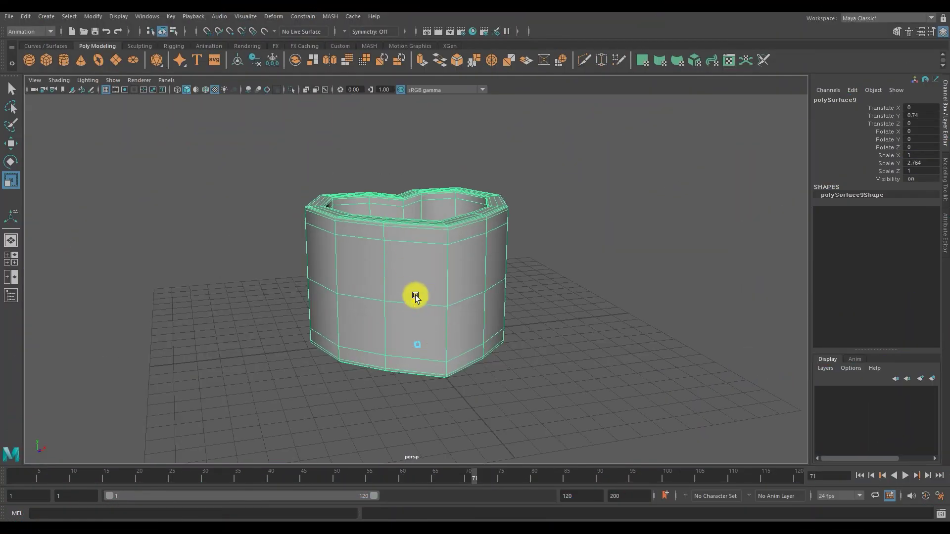
- Widen the middle lattice rows of ffd1 to bulge the heart pot, then select the pot
{"action": "left_click", "coordinate": [105, 17]}
{"action": "left_click", "coordinate": [193, 19]}
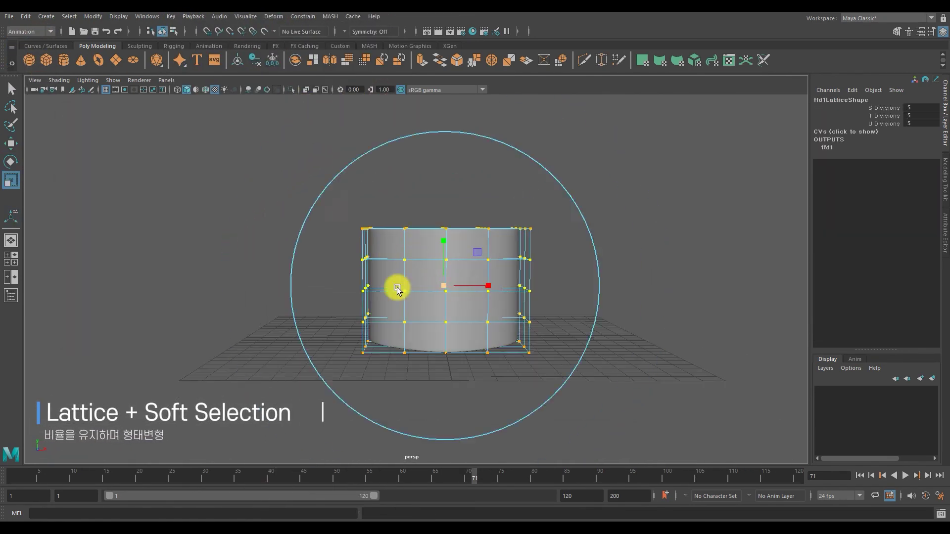
{"action": "mouse_move", "coordinate": [398, 290]}
{"action": "left_mouse_down"}
{"action": "mouse_move", "coordinate": [297, 291]}
{"action": "mouse_move", "coordinate": [341, 291]}
{"action": "left_mouse_up"}
{"action": "mouse_move", "coordinate": [443, 286]}
{"action": "left_mouse_down"}
{"action": "mouse_move", "coordinate": [452, 282]}
{"action": "mouse_move", "coordinate": [433, 280]}
{"action": "left_mouse_up"}
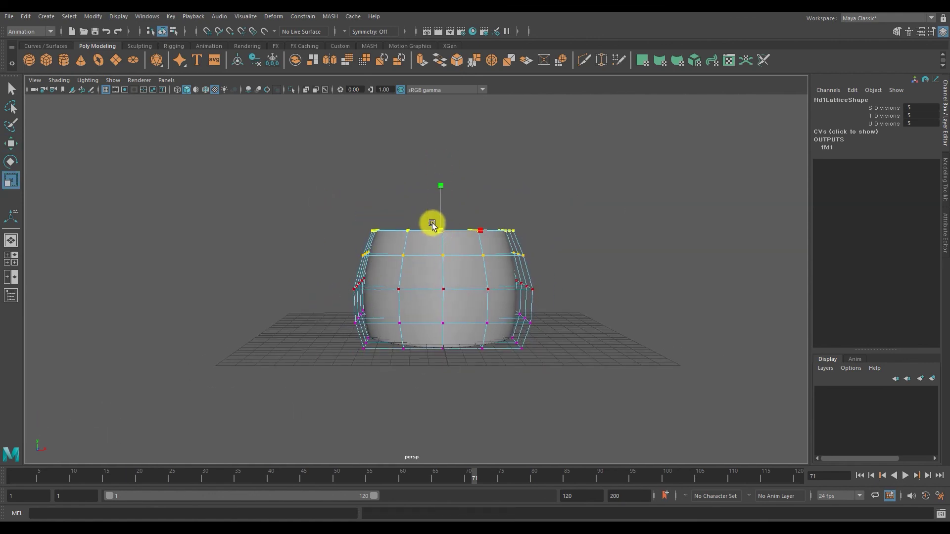
{"action": "key", "text": "w"}
{"action": "key", "text": "ctrl+z"}
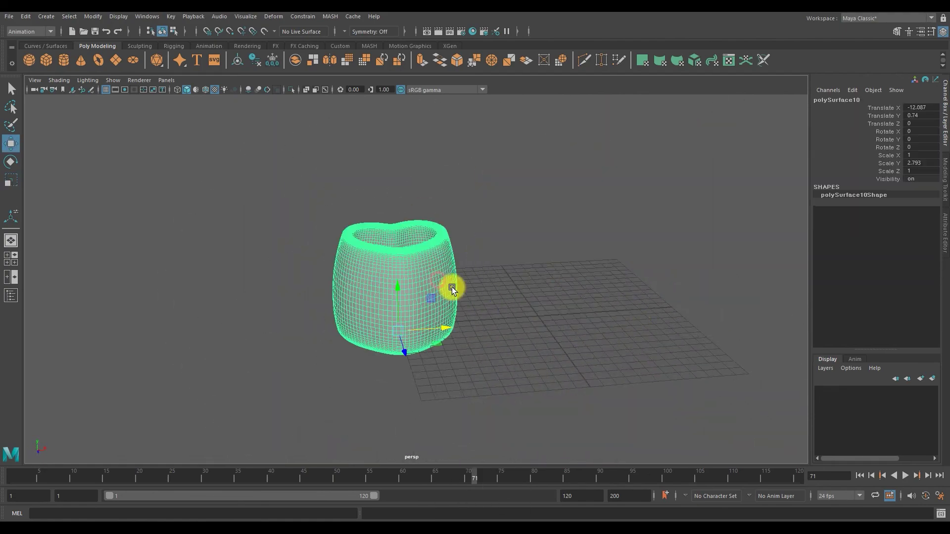
{"action": "left_click", "coordinate": [10, 296]}
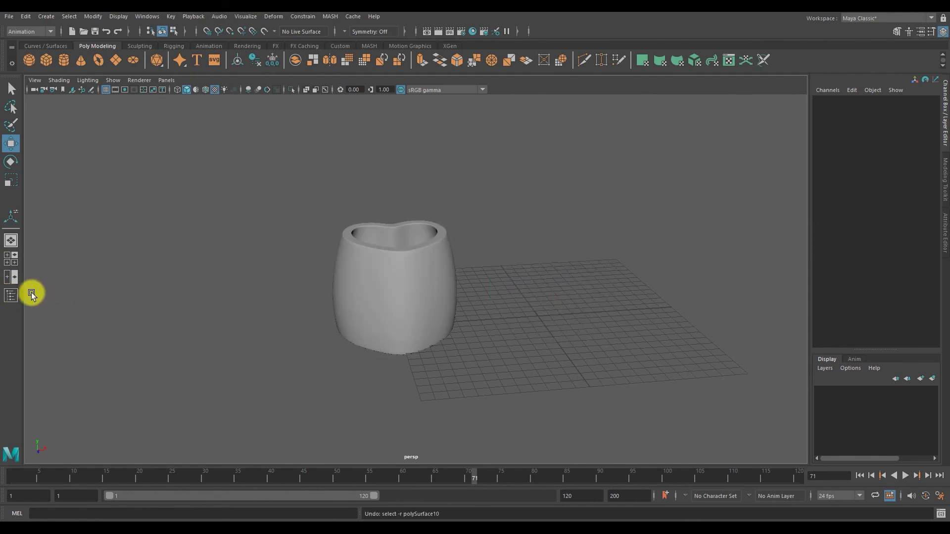
{"action": "left_click", "coordinate": [11, 295]}
{"action": "left_click", "coordinate": [611, 295]}
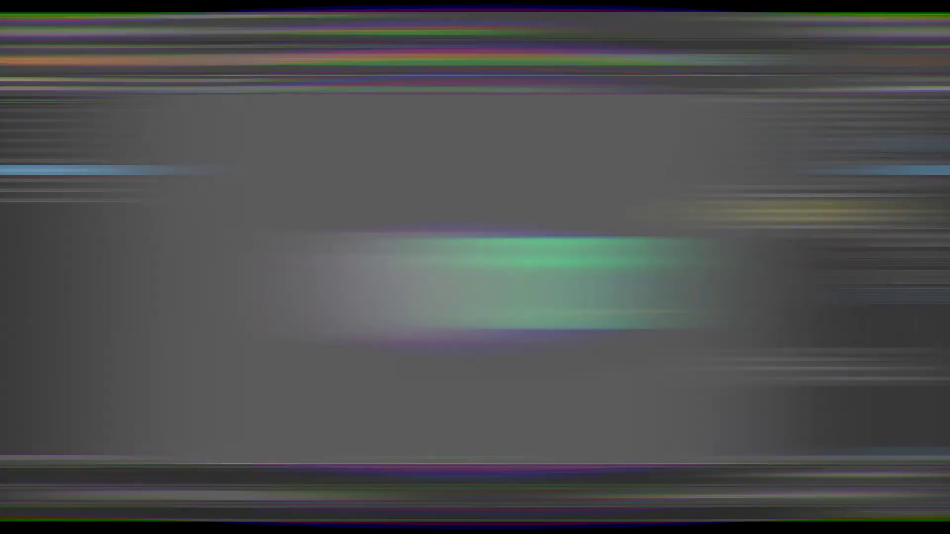